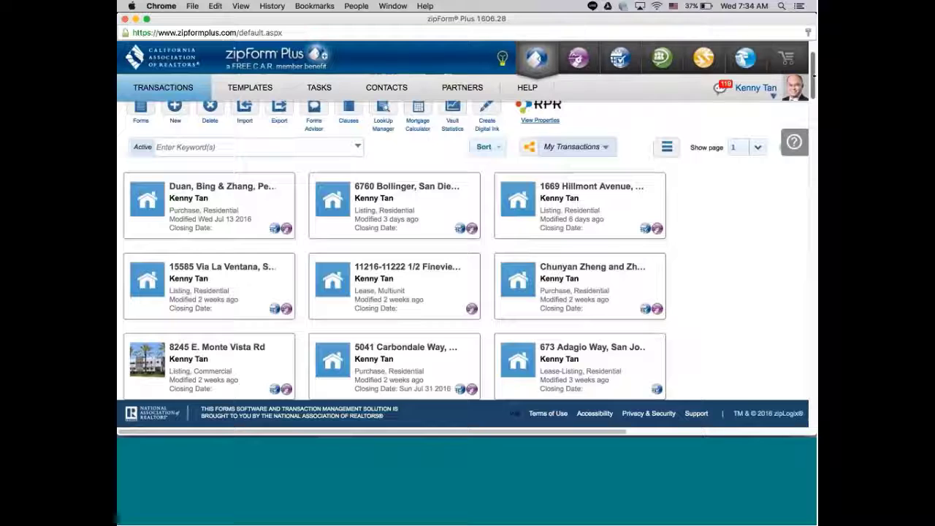
# Open the residential purchase transaction modified 4 weeks ago and collapse the All Forms panel.
pyautogui.moveTo(813, 73); pyautogui.dragTo(813, 89)
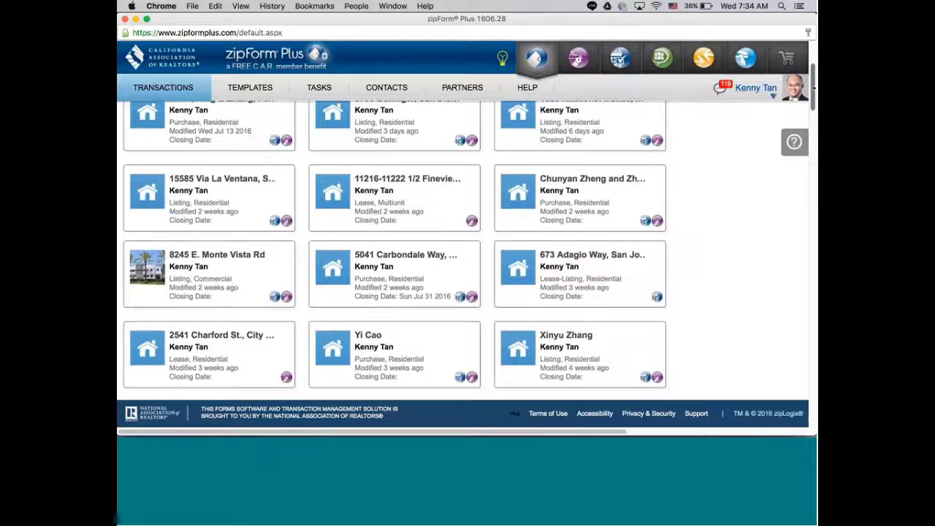
pyautogui.moveTo(813, 88); pyautogui.dragTo(813, 93)
pyautogui.scroll(-3, 269, 239)
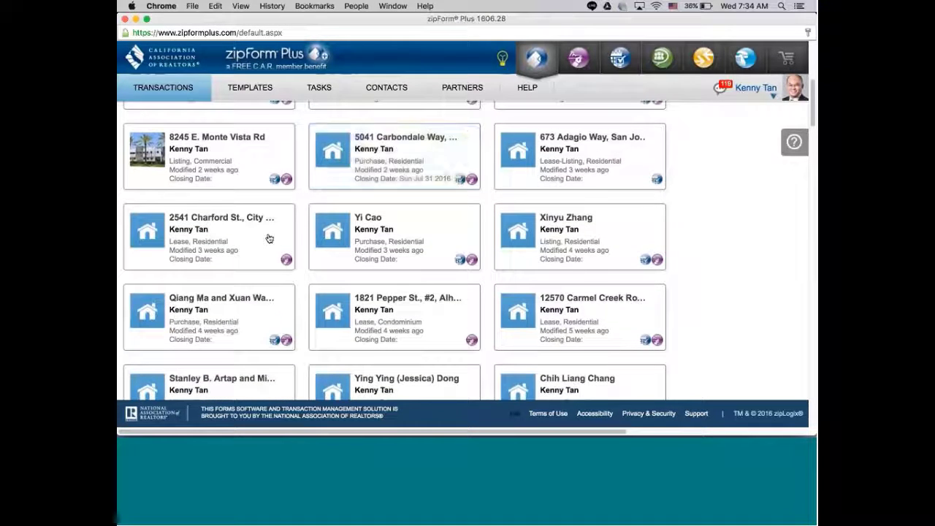
pyautogui.click(212, 314)
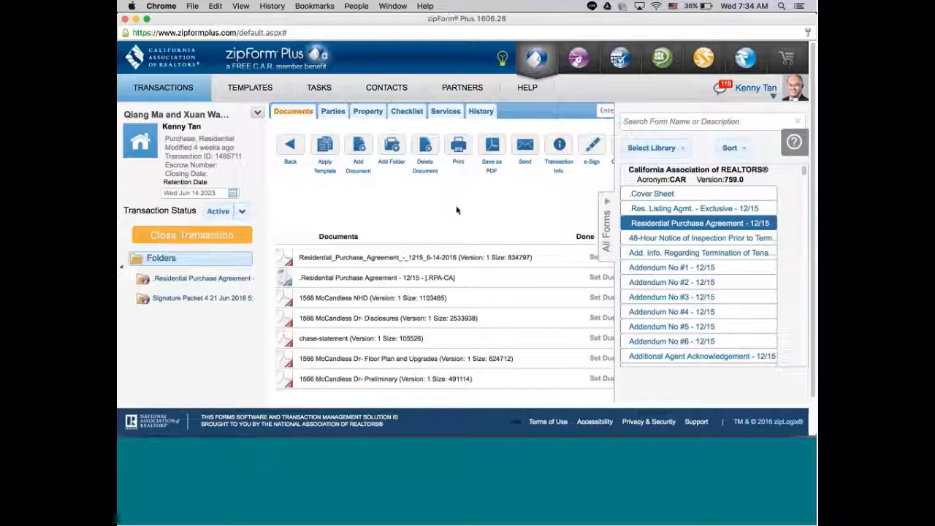
pyautogui.click(604, 201)
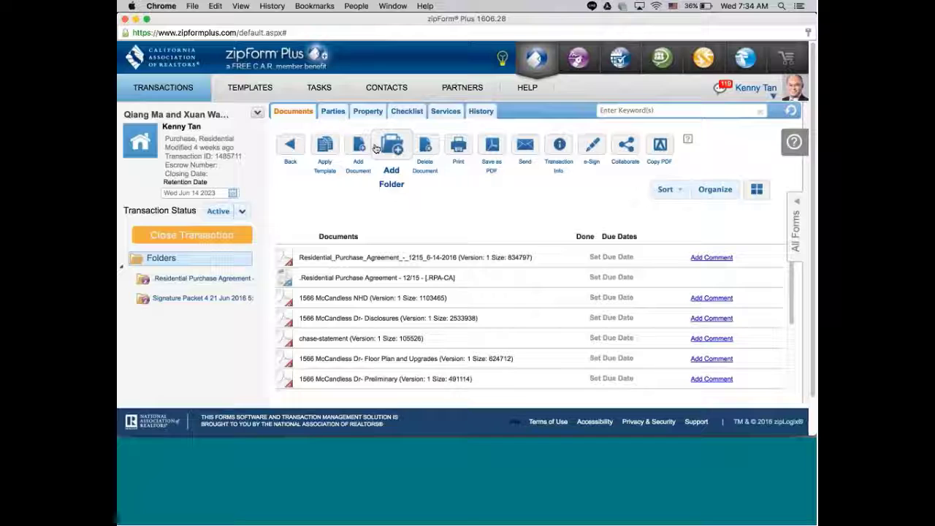
# Show the transaction's Parties list and turn on delete-selection checkboxes for the party cards.
pyautogui.click(336, 113)
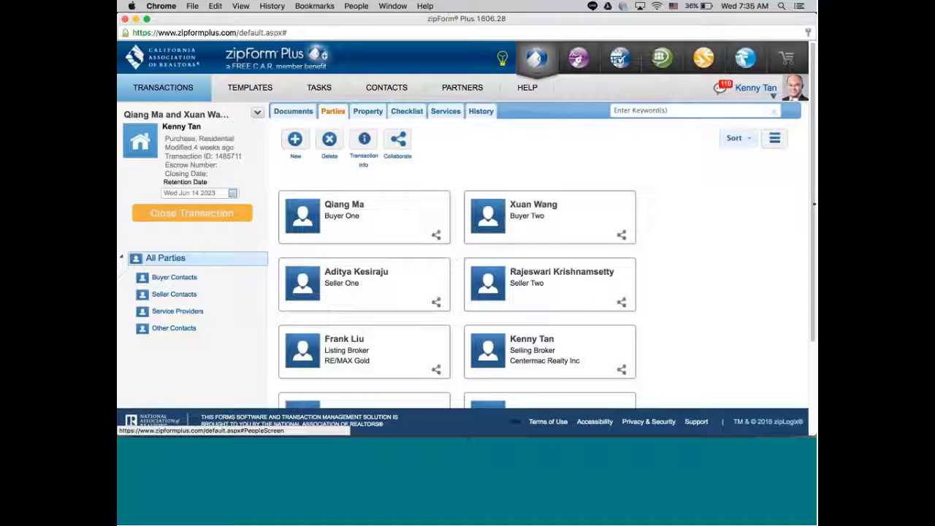
pyautogui.scroll(-1, 815, 221)
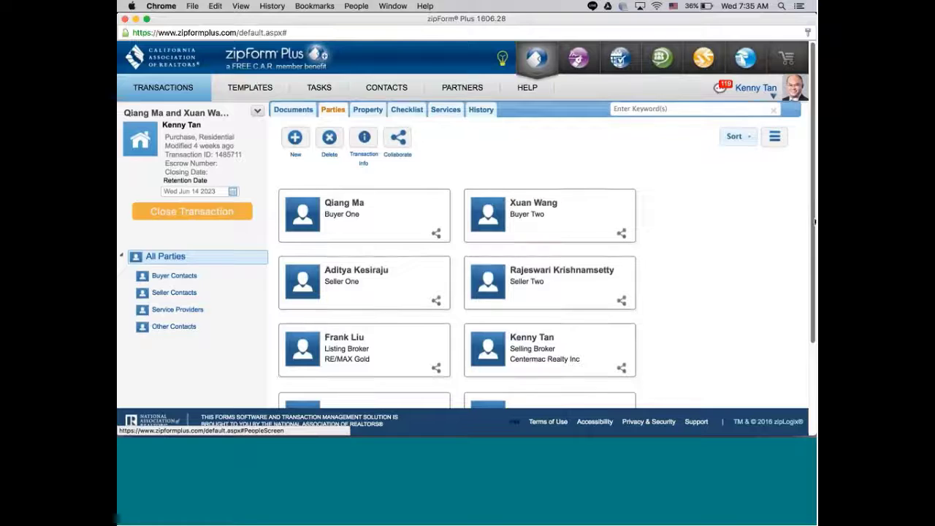
pyautogui.scroll(-2, 814, 221)
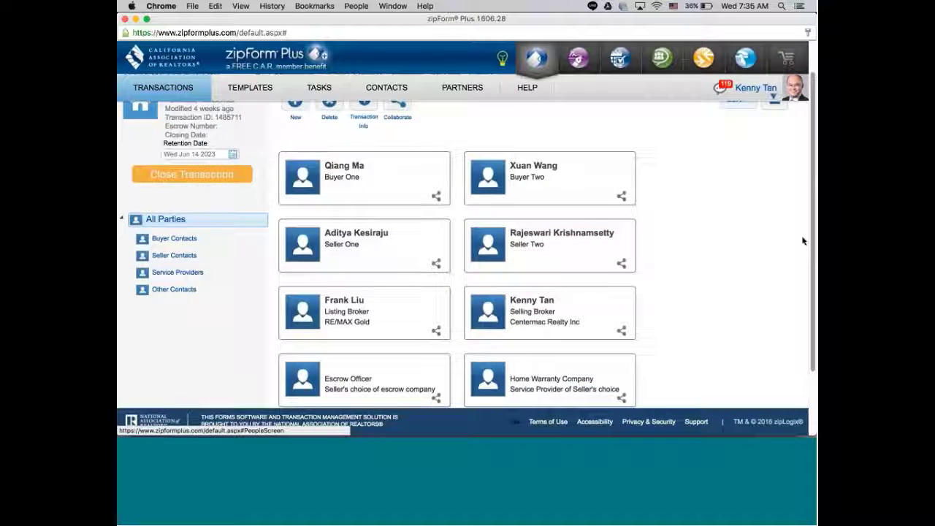
pyautogui.scroll(2, 658, 182)
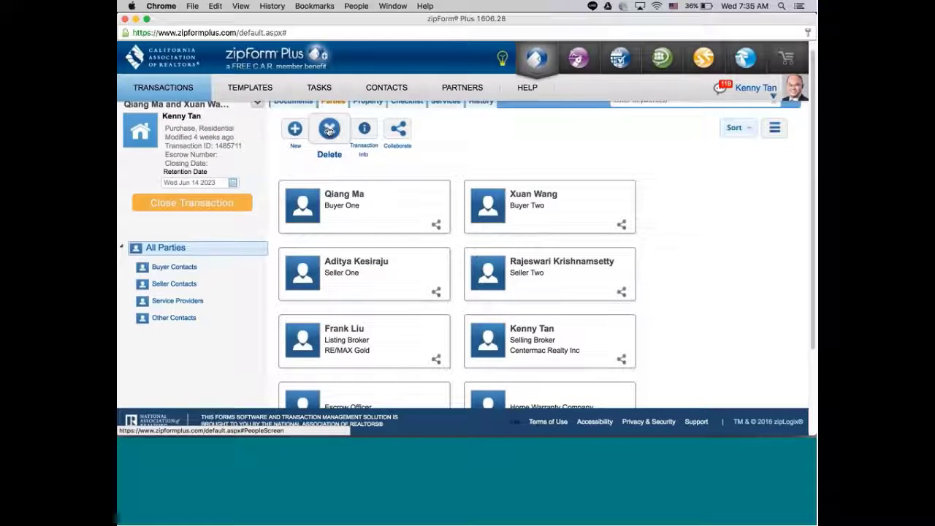
pyautogui.click(329, 130)
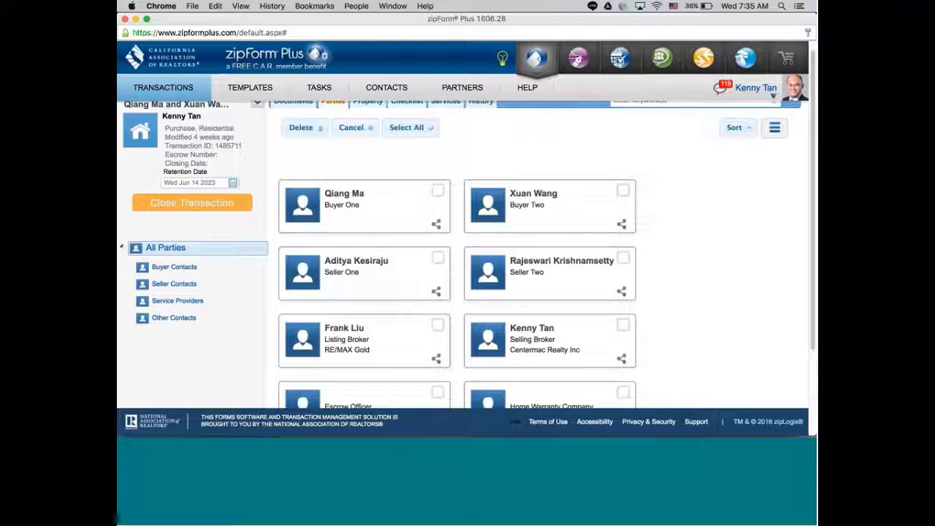
# Delete the Seller One, Seller Two and Listing Broker party cards, confirming with OK.
pyautogui.click(437, 258)
pyautogui.click(622, 256)
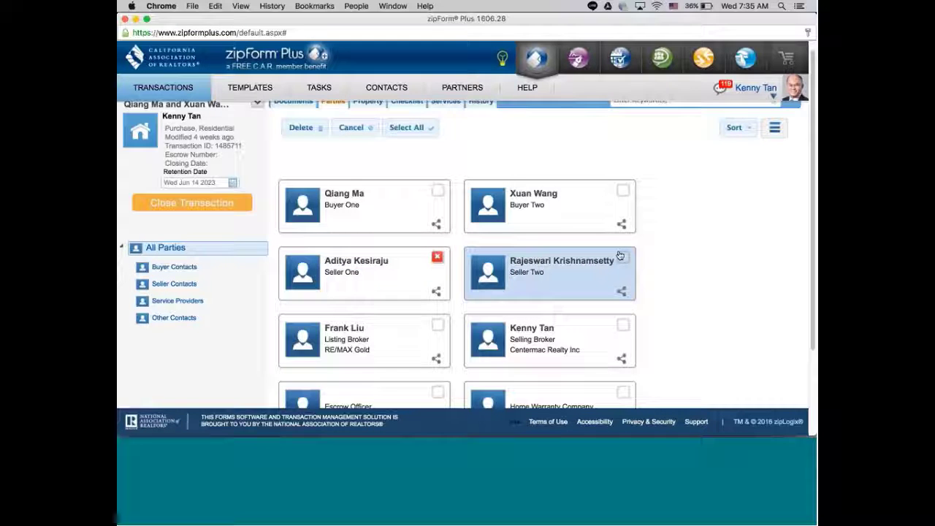
pyautogui.click(437, 325)
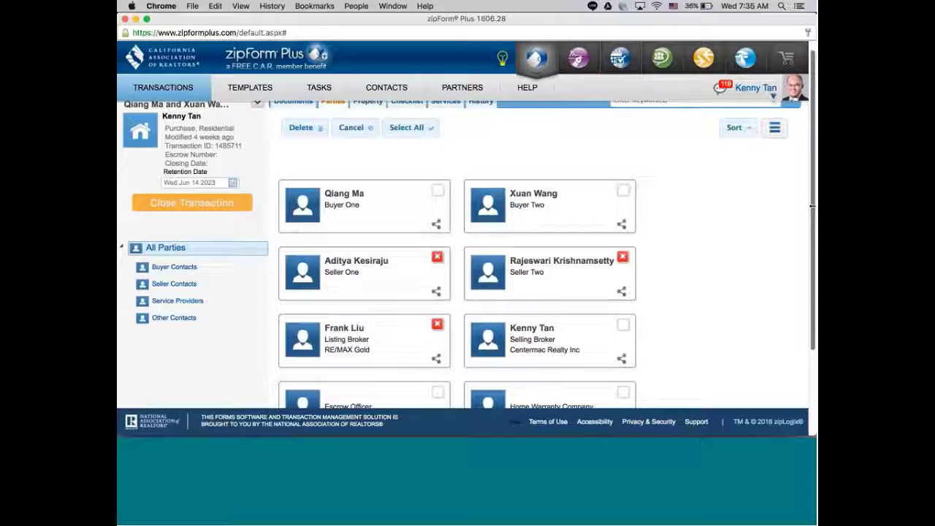
pyautogui.scroll(-3, 467, 255)
pyautogui.scroll(-1, 468, 256)
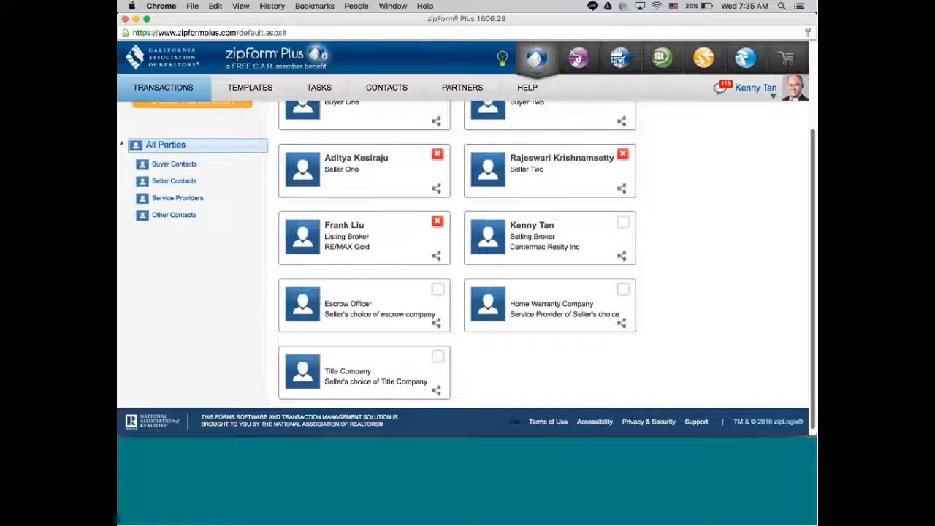
pyautogui.scroll(5, 467, 255)
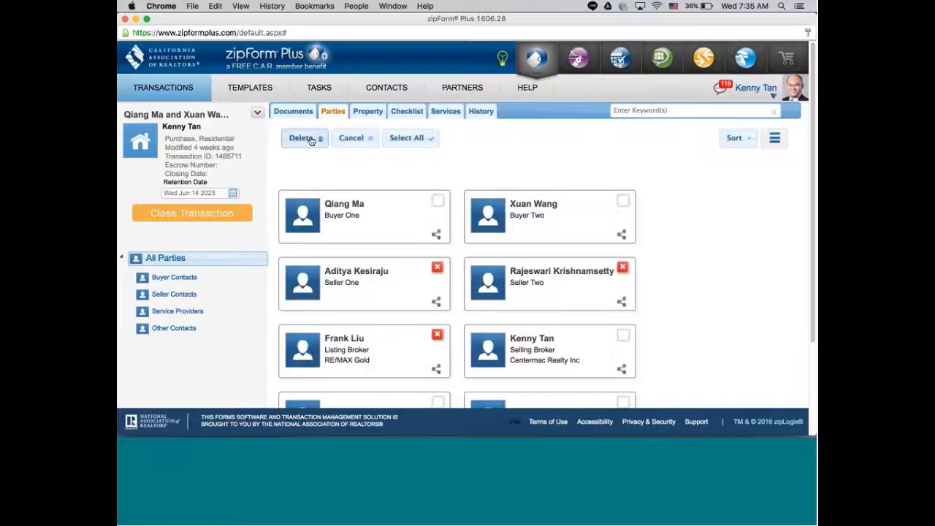
pyautogui.click(310, 139)
pyautogui.click(472, 262)
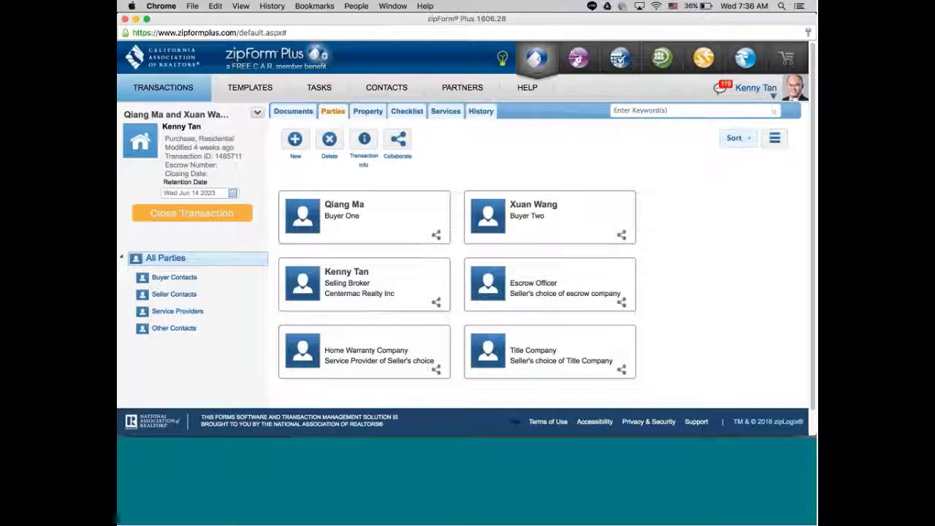
pyautogui.click(372, 113)
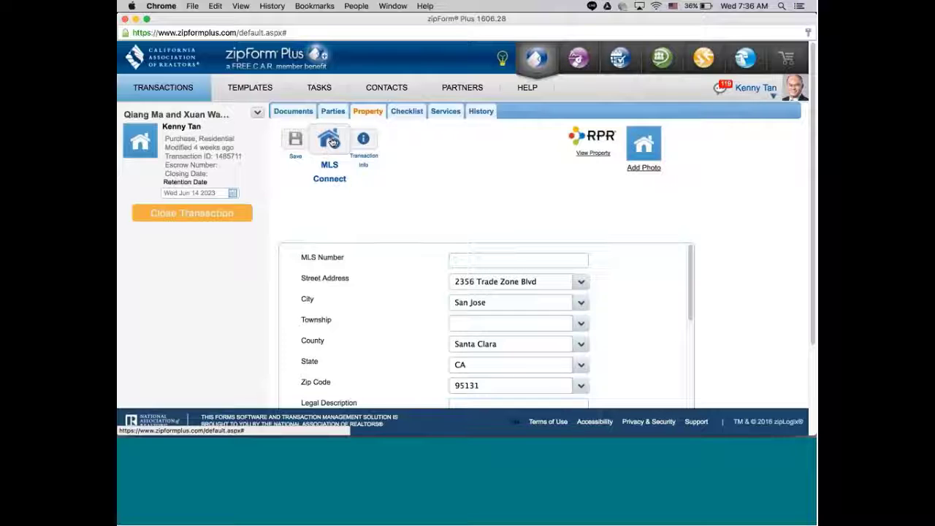
pyautogui.click(330, 141)
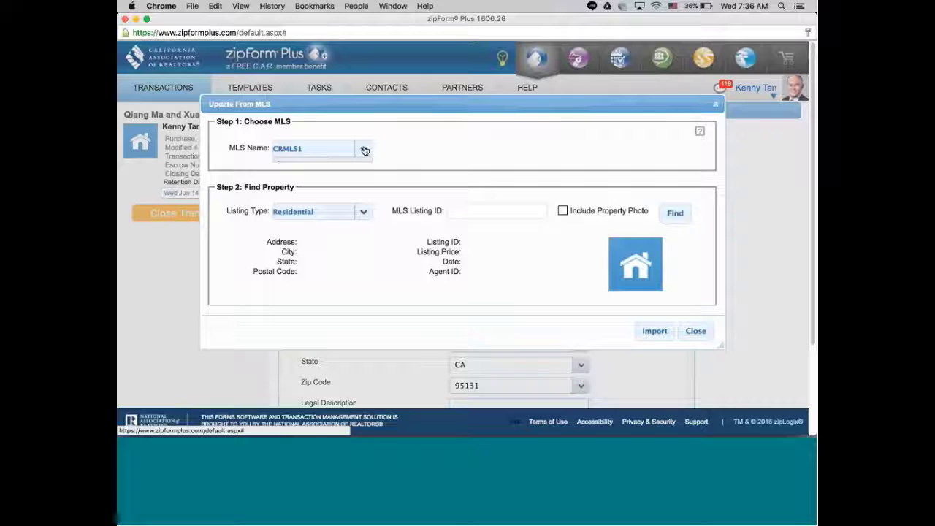
pyautogui.click(364, 151)
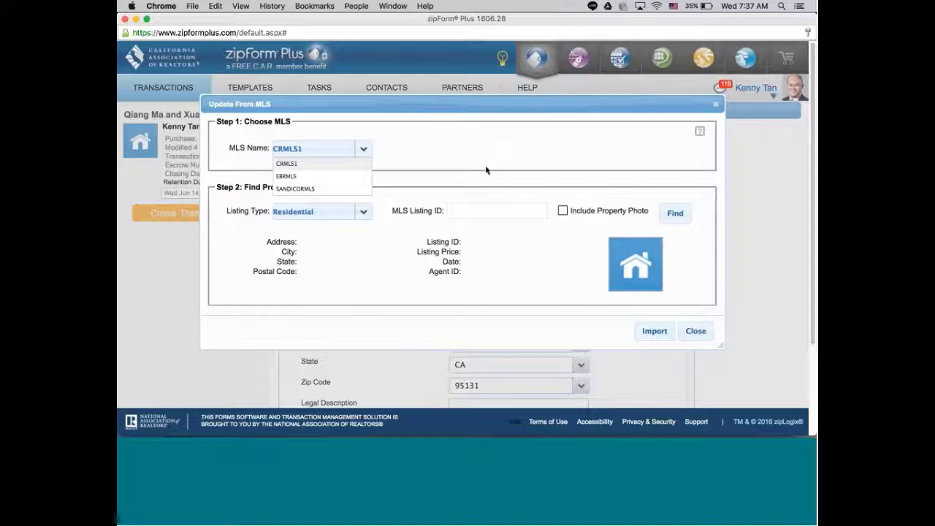
pyautogui.click(695, 331)
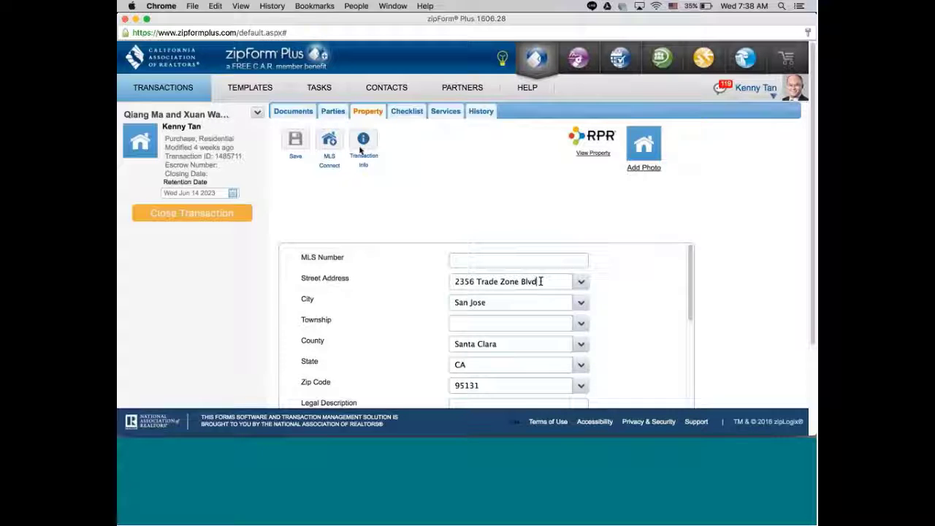
# In a new tab, search Google for crmls and open the California Regional Multiple Listing Service site.
pyautogui.click(192, 5)
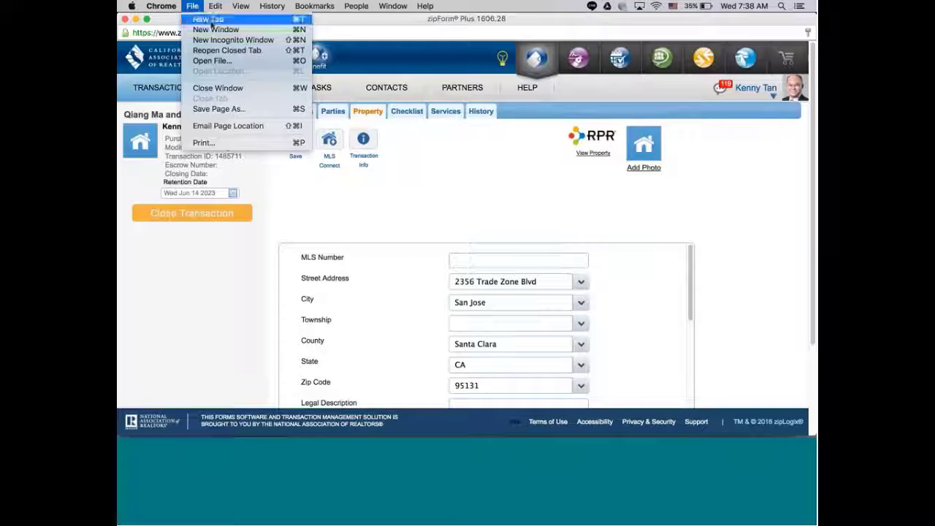
pyautogui.click(211, 23)
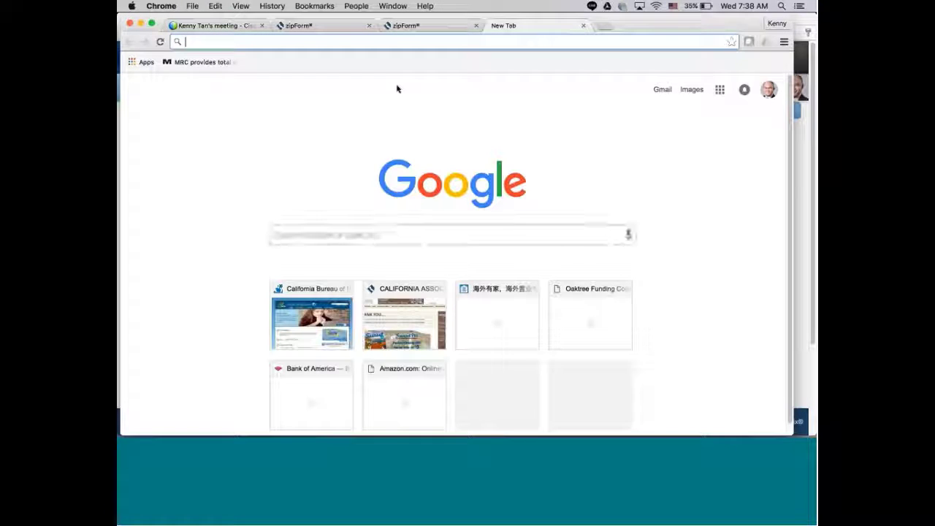
pyautogui.click(361, 236)
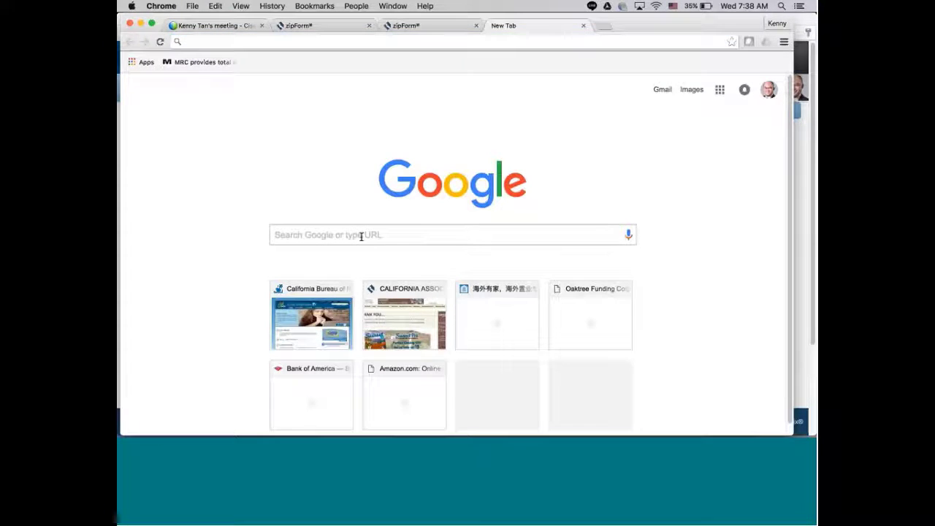
pyautogui.write('crmls')
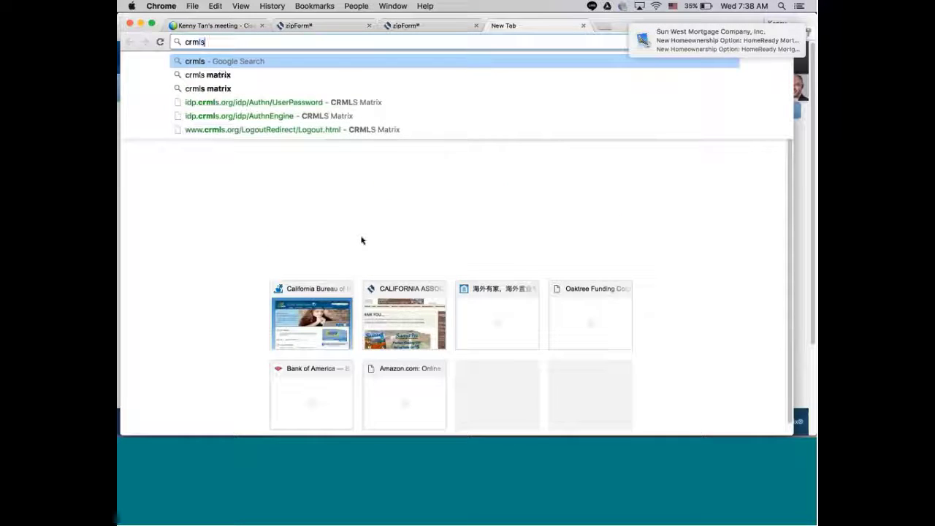
pyautogui.press('Return')
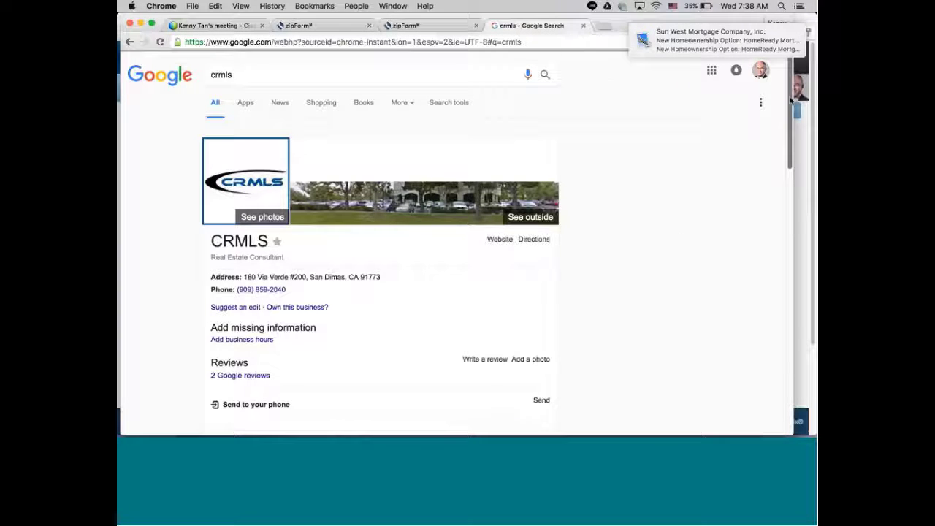
pyautogui.scroll(-3, 791, 101)
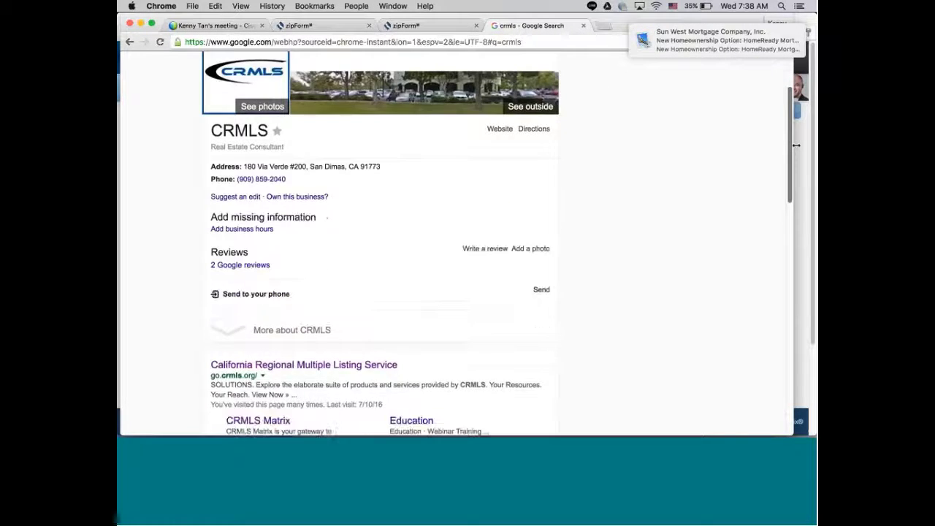
pyautogui.scroll(-2, 797, 146)
pyautogui.click(315, 307)
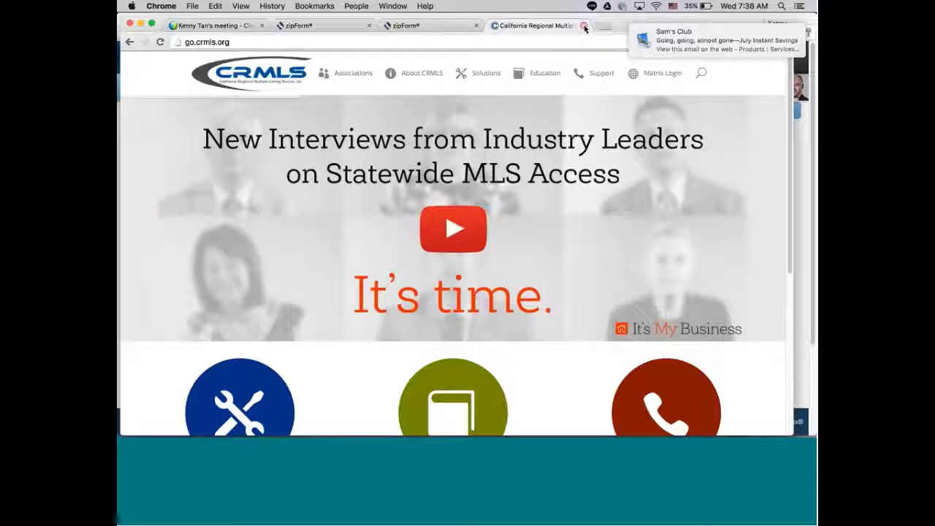
# Close the CRMLS tab and switch between the zipForm tabs to the Business Tools page.
pyautogui.click(585, 26)
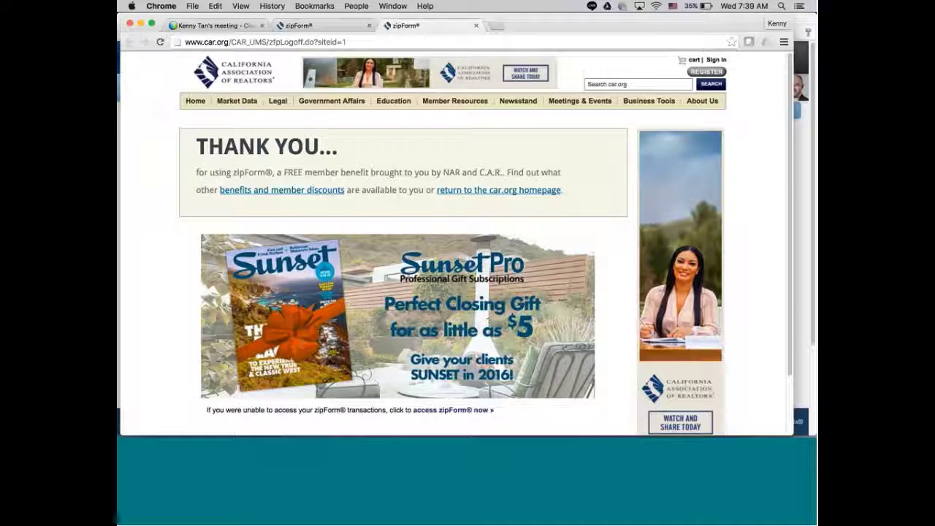
pyautogui.click(309, 27)
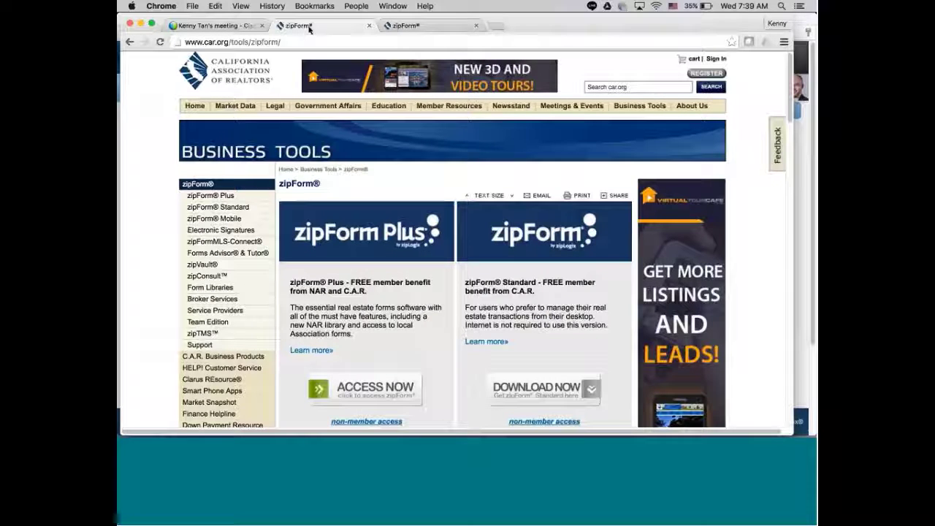
pyautogui.click(397, 26)
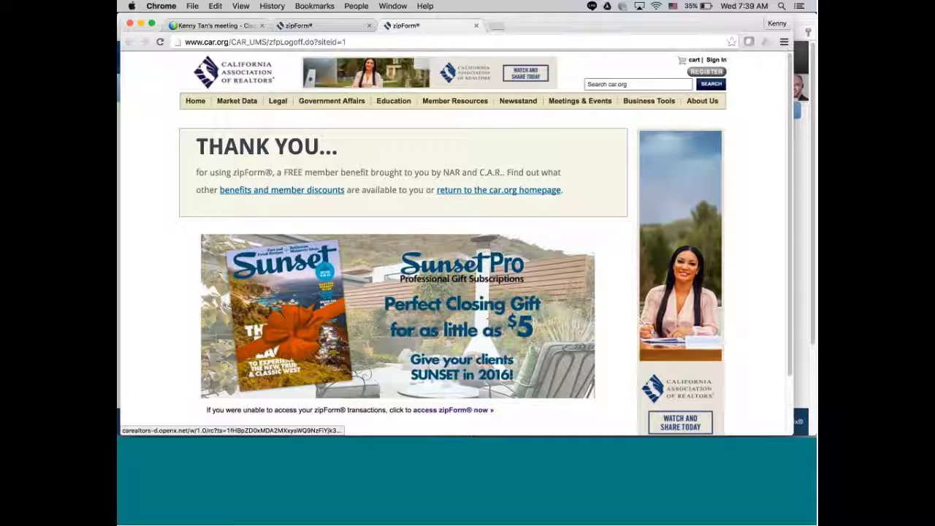
pyautogui.click(324, 26)
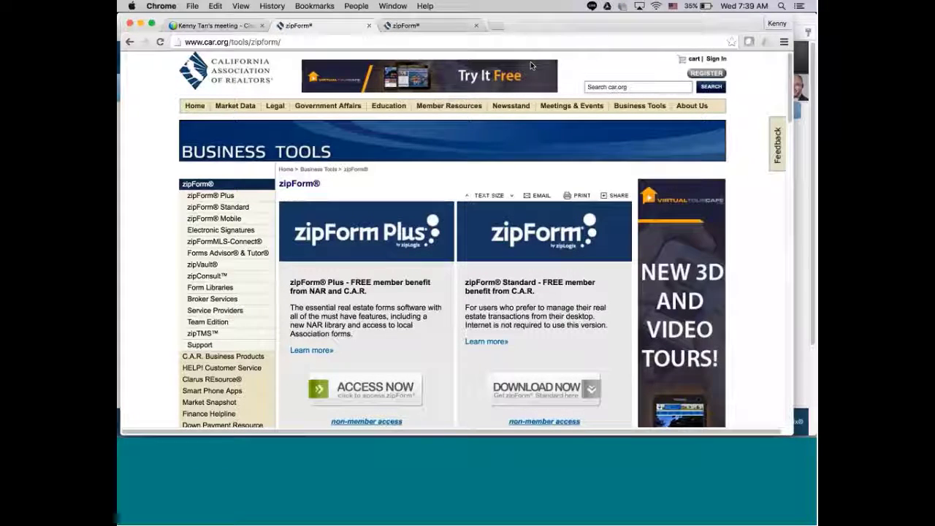
# In a new tab, search for promls and open the 'MLSListings Sign In' result.
pyautogui.click(499, 31)
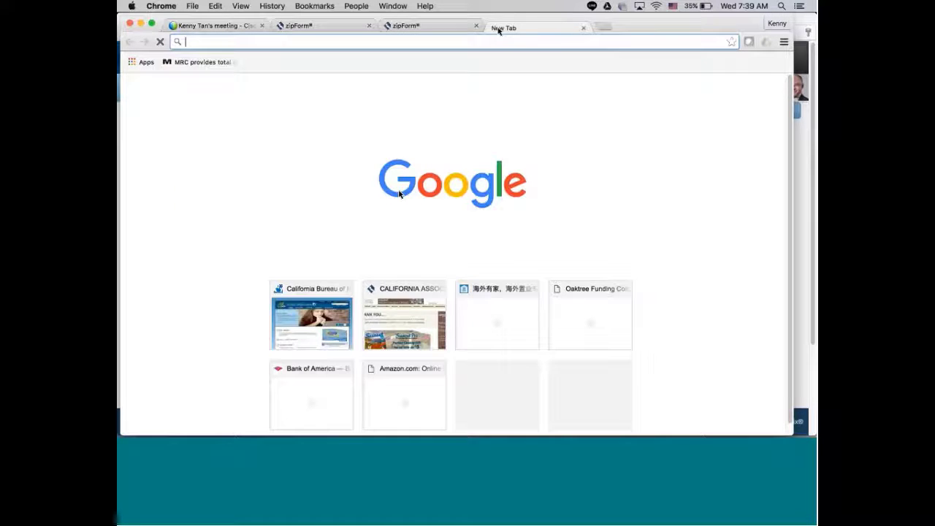
pyautogui.click(391, 234)
pyautogui.write('promls')
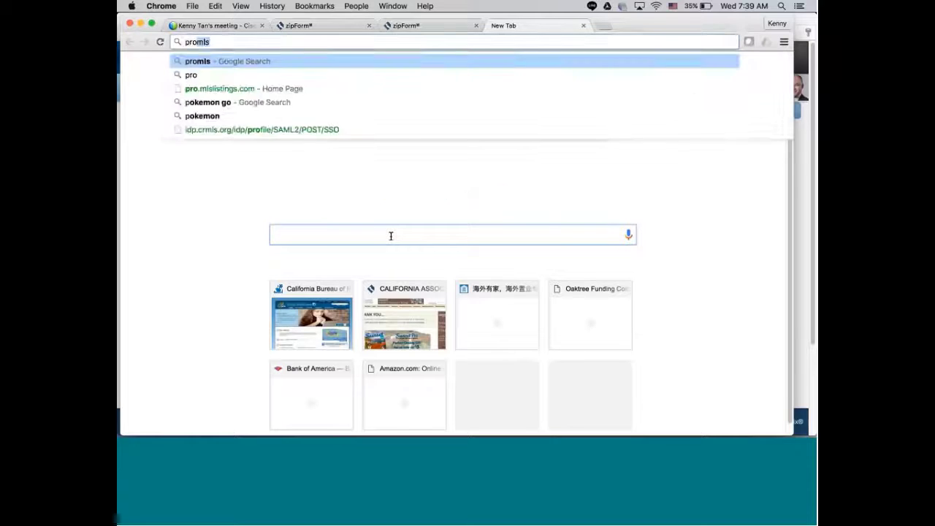
pyautogui.press('Return')
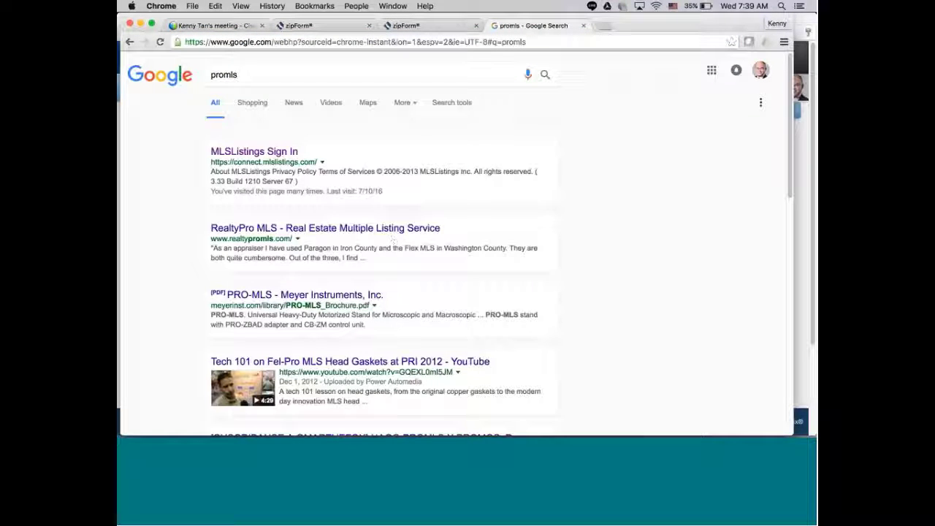
pyautogui.click(242, 152)
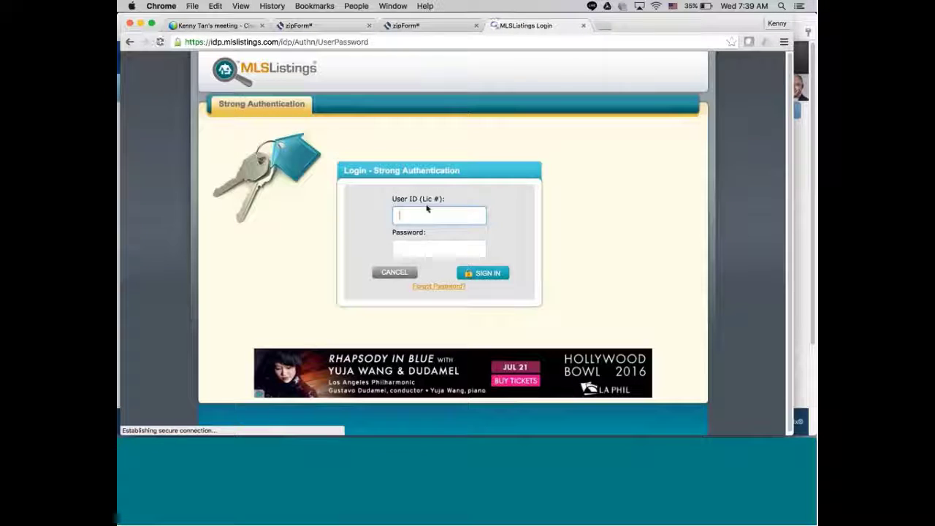
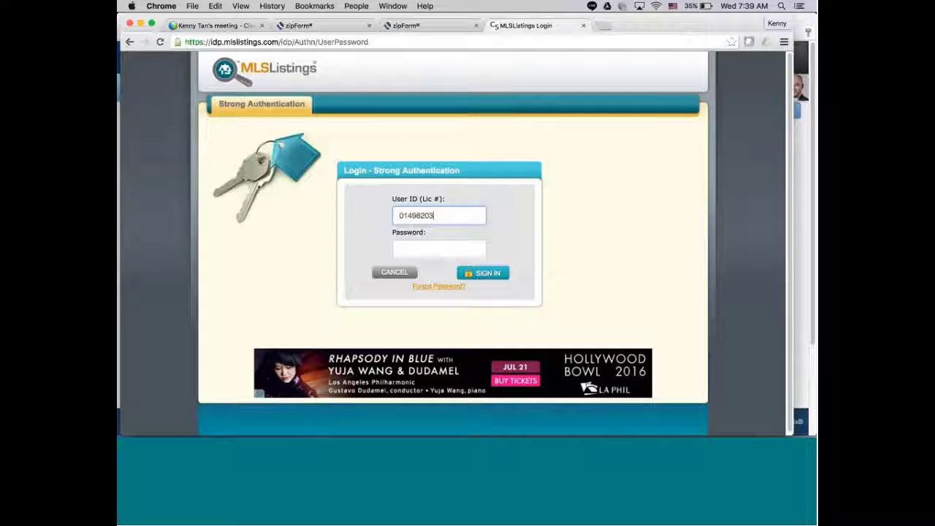
# Sign in to MLSListings with the member's license-number user ID and account password.
pyautogui.click(415, 252)
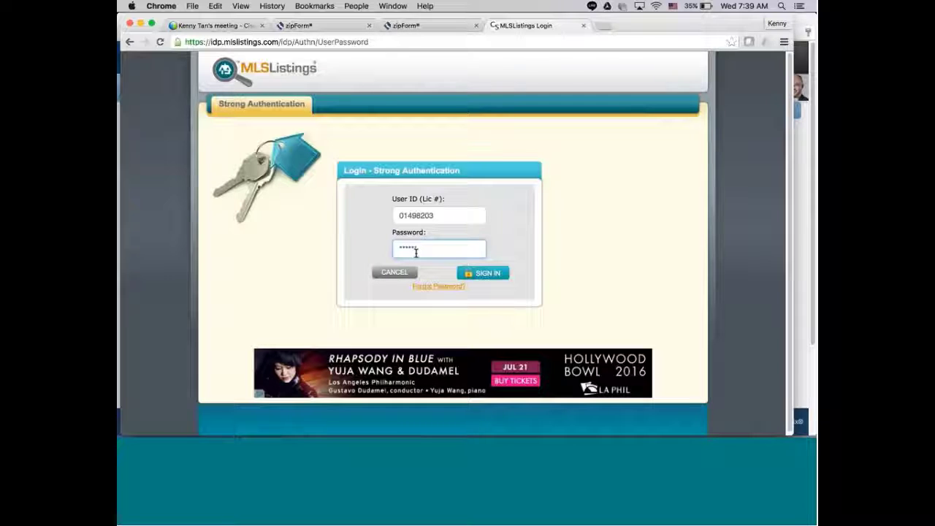
pyautogui.write('•••••')
pyautogui.click(482, 273)
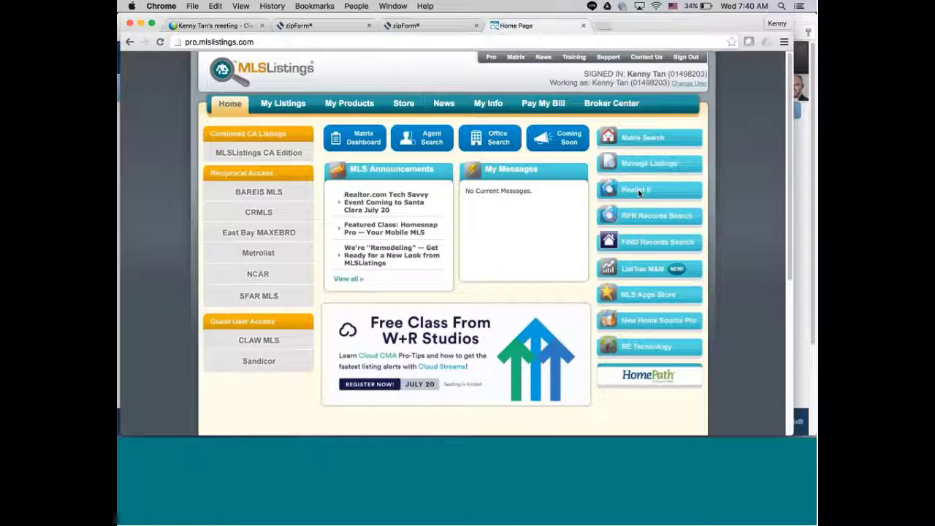
# Launch Realist II from the right-hand column of the MLSListings home page.
pyautogui.click(639, 192)
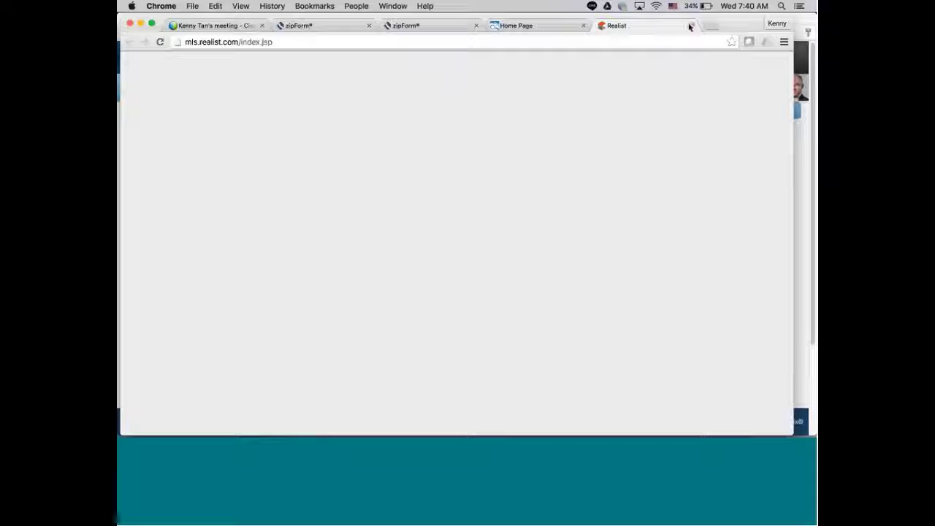
# Close the Realist tab and search Google for crmls in a new tab.
pyautogui.click(690, 26)
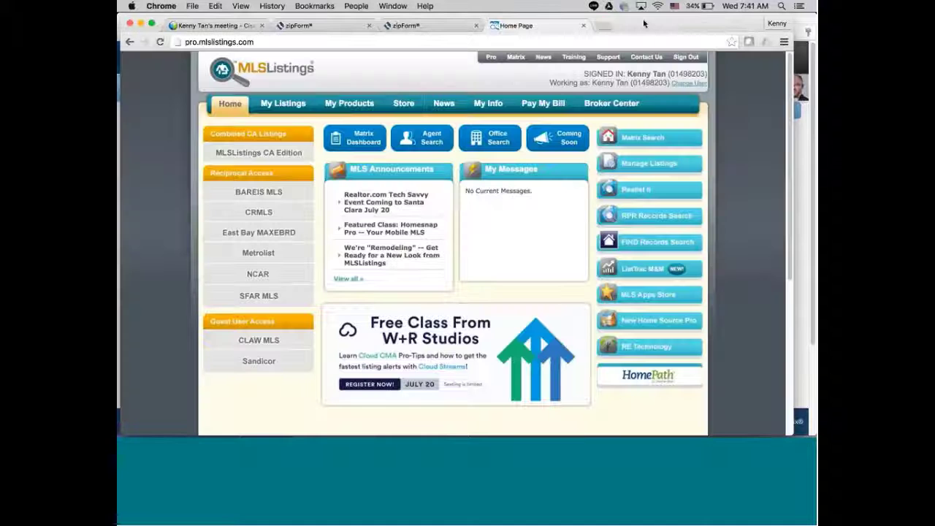
pyautogui.click(603, 26)
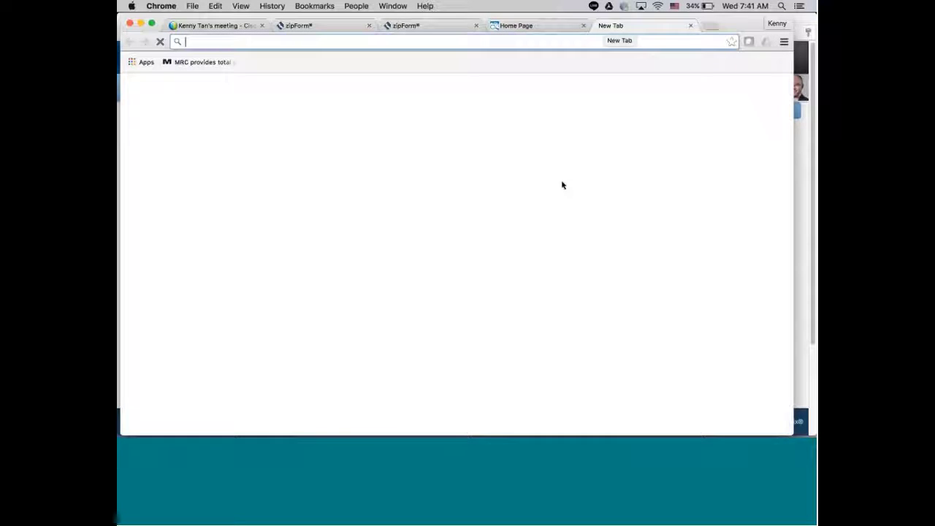
pyautogui.click(469, 234)
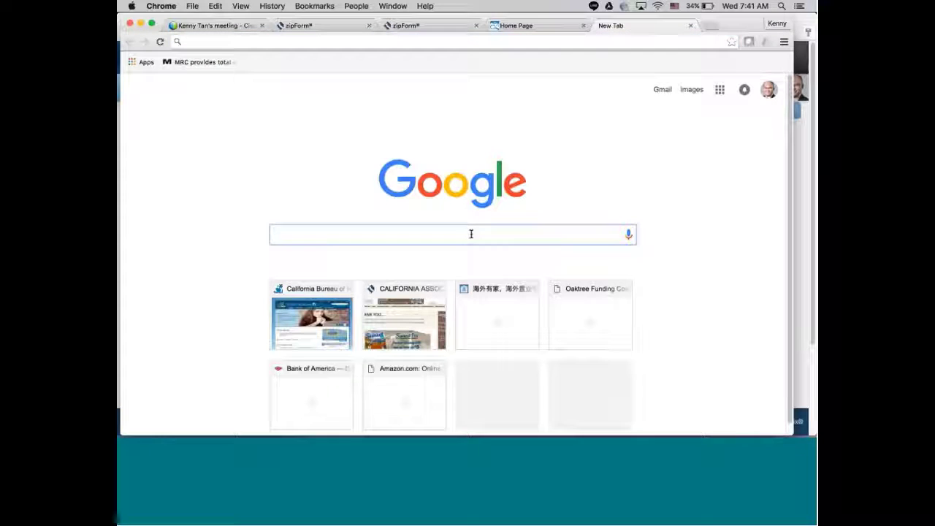
pyautogui.write('crmls')
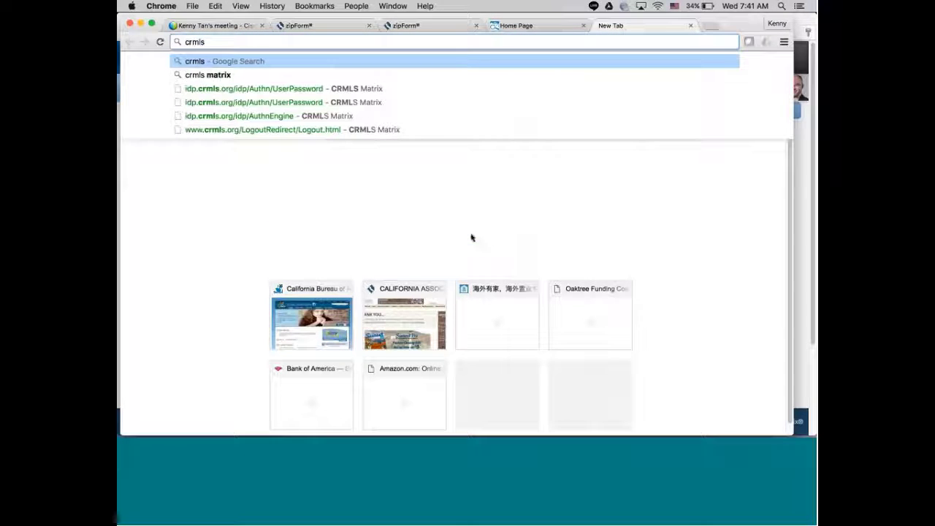
pyautogui.press('Return')
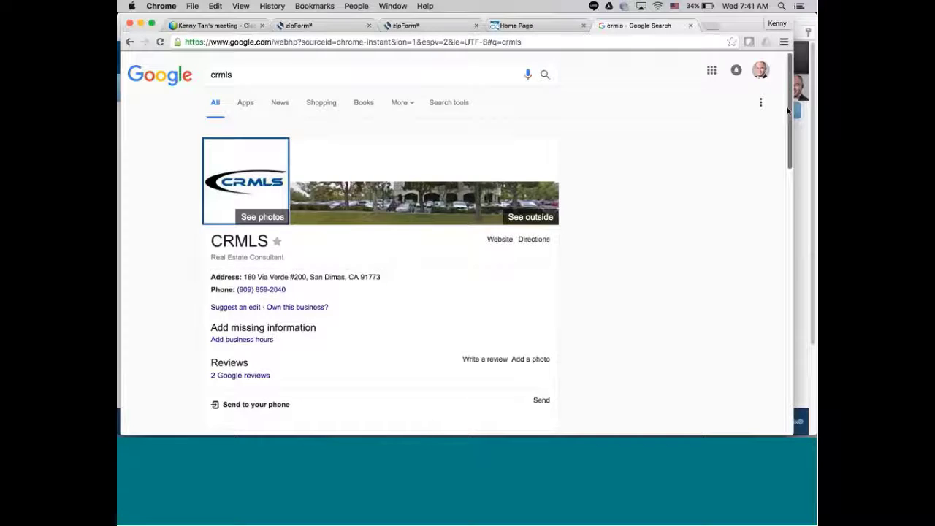
# Open the California Regional Multiple Listing Service site and its Matrix Login page.
pyautogui.moveTo(788, 110); pyautogui.dragTo(792, 190)
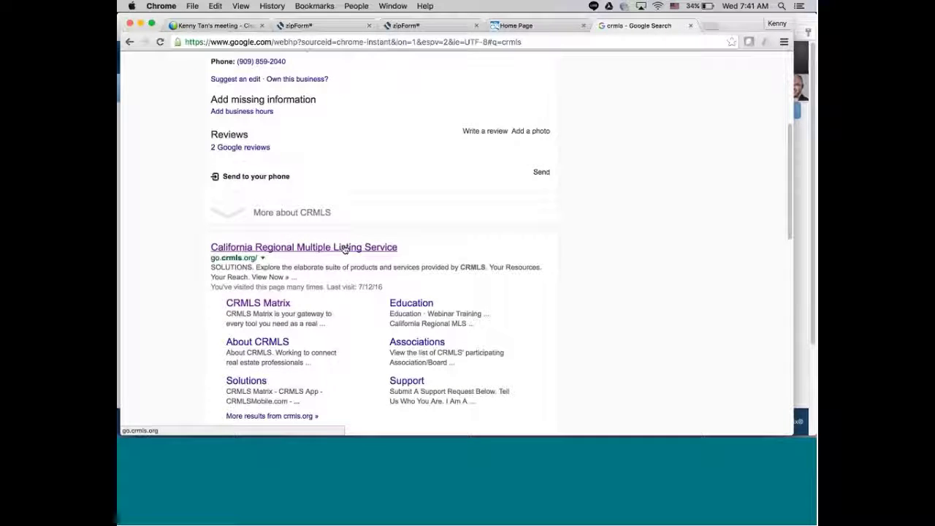
pyautogui.click(344, 248)
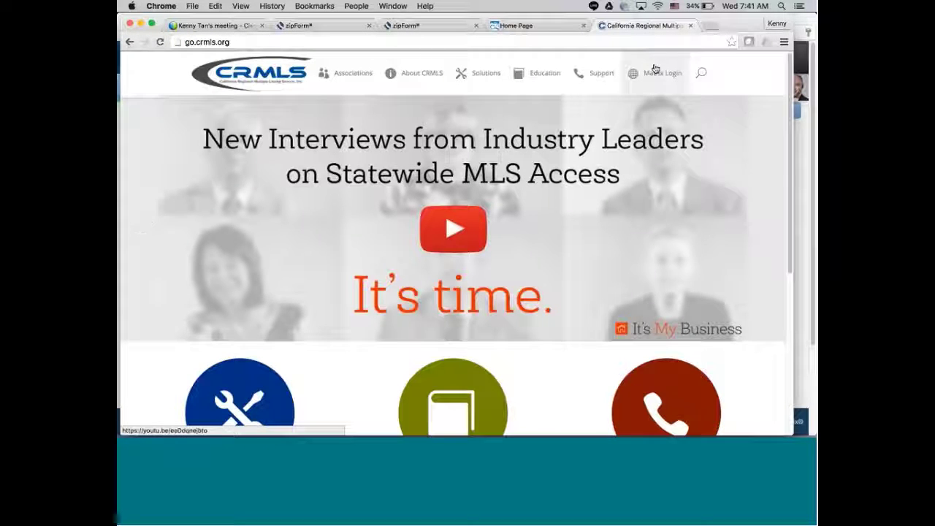
pyautogui.click(655, 70)
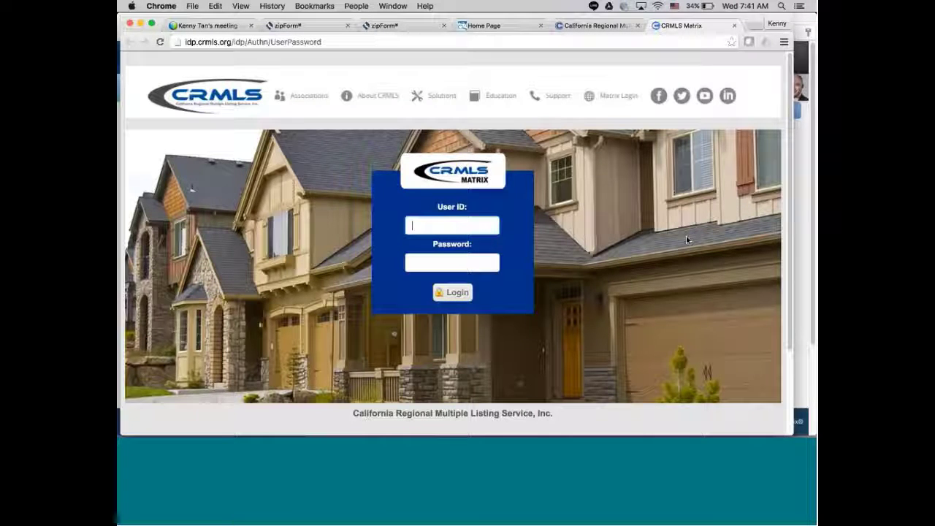
# Log in to CRMLS with the user ID and password.
pyautogui.write('w73097')
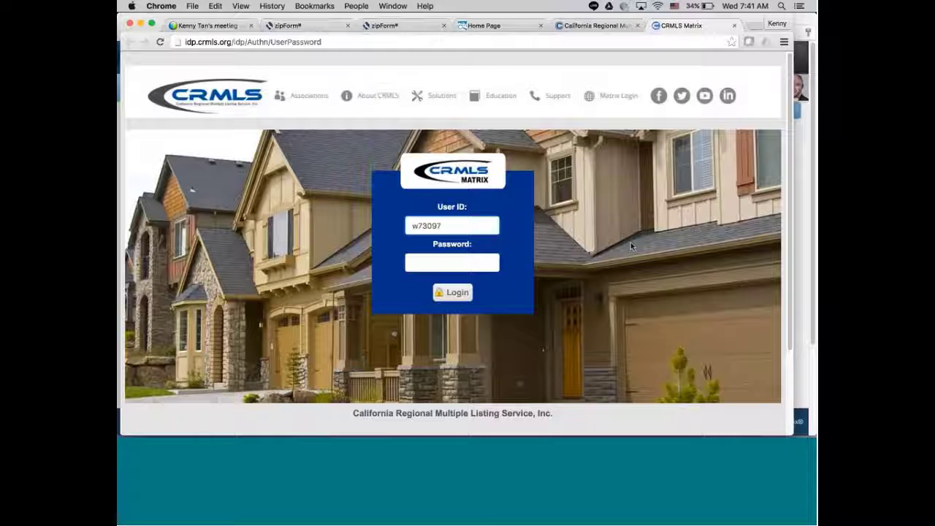
pyautogui.click(467, 263)
pyautogui.write('*')
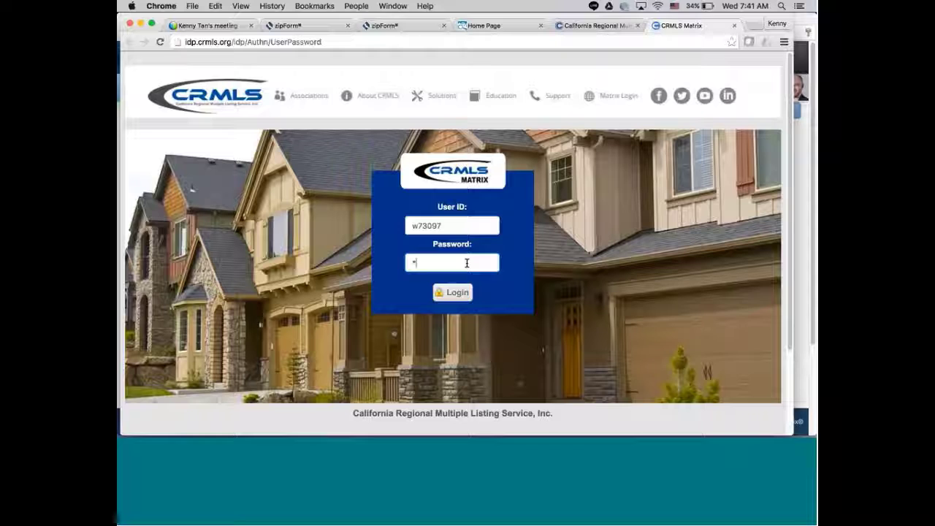
pyautogui.write('******')
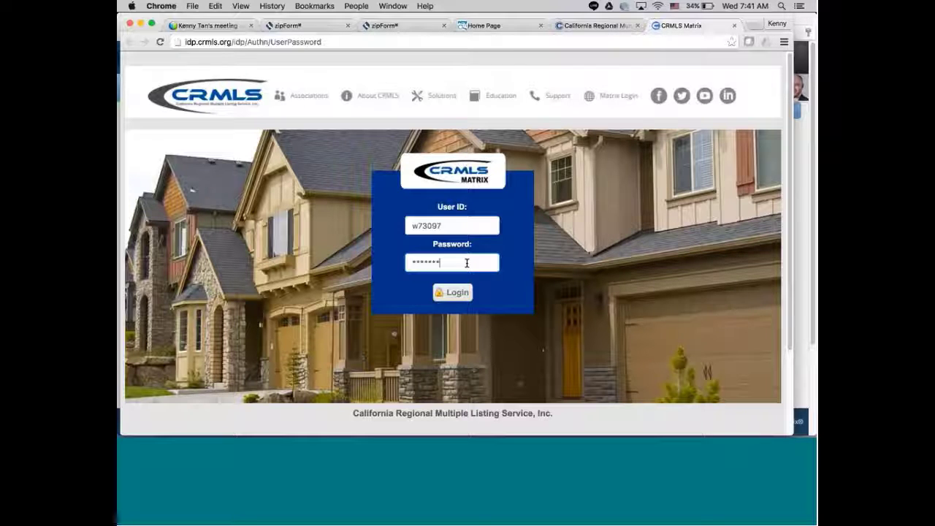
pyautogui.write('*****')
pyautogui.click(455, 293)
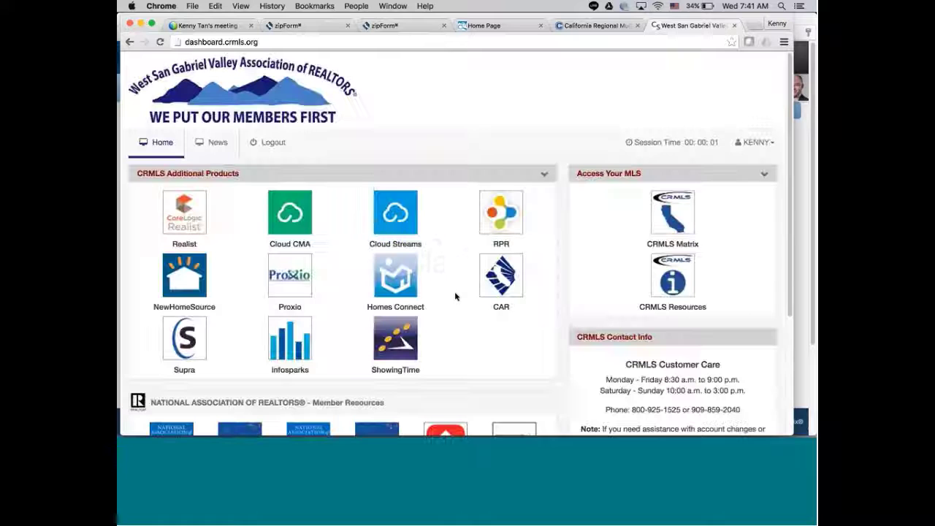
# Open CRMLS Matrix, acknowledge the expiration notice, and launch Realist Tax.
pyautogui.click(668, 217)
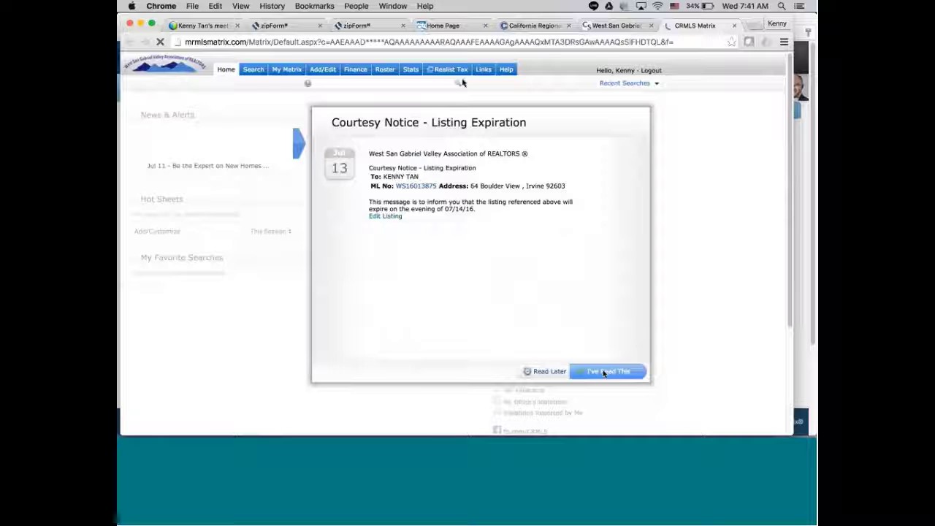
pyautogui.click(606, 371)
pyautogui.click(452, 69)
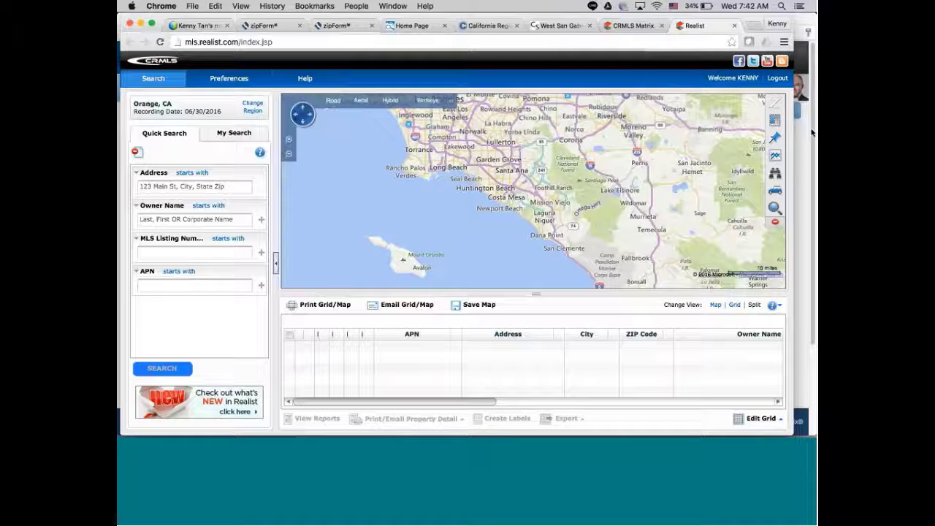
# Check the address in zipForm, then search Realist Quick Search for the San Jose street address.
pyautogui.click(808, 183)
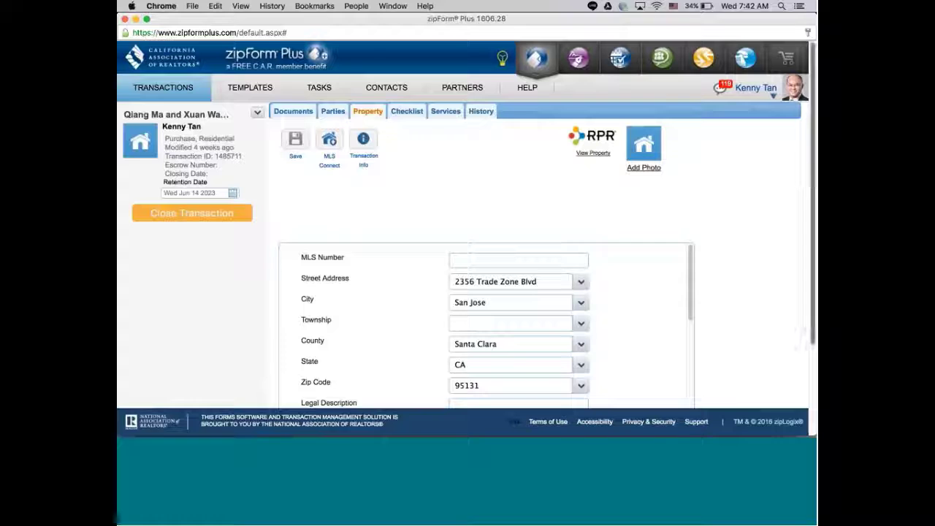
pyautogui.moveTo(808, 183); pyautogui.dragTo(804, 266)
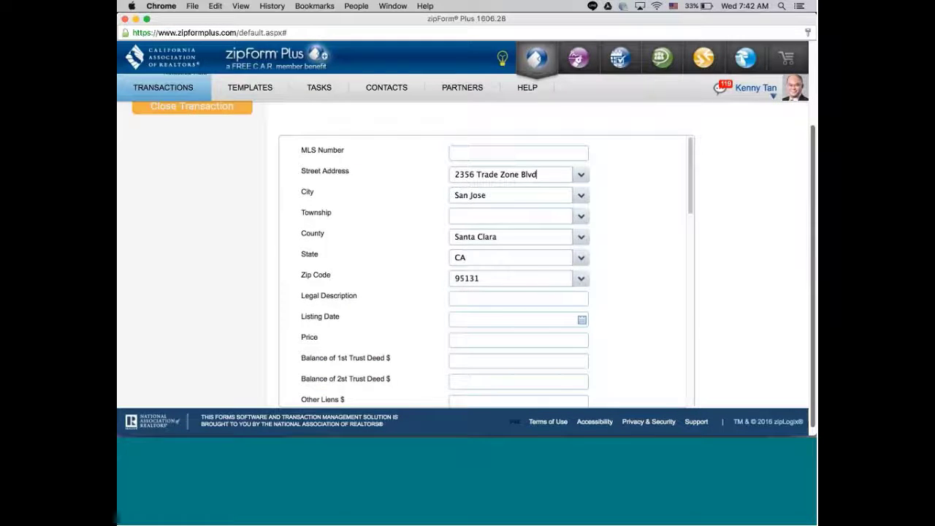
pyautogui.click(134, 21)
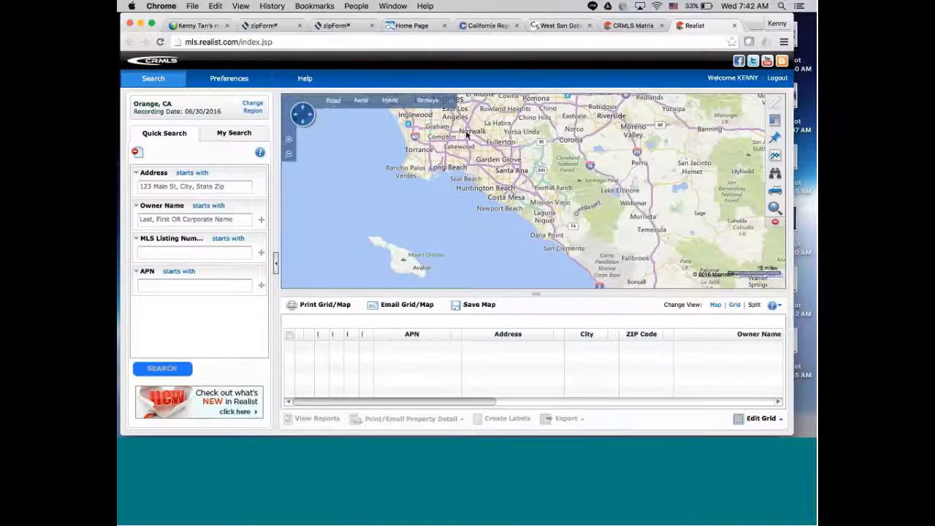
pyautogui.click(188, 186)
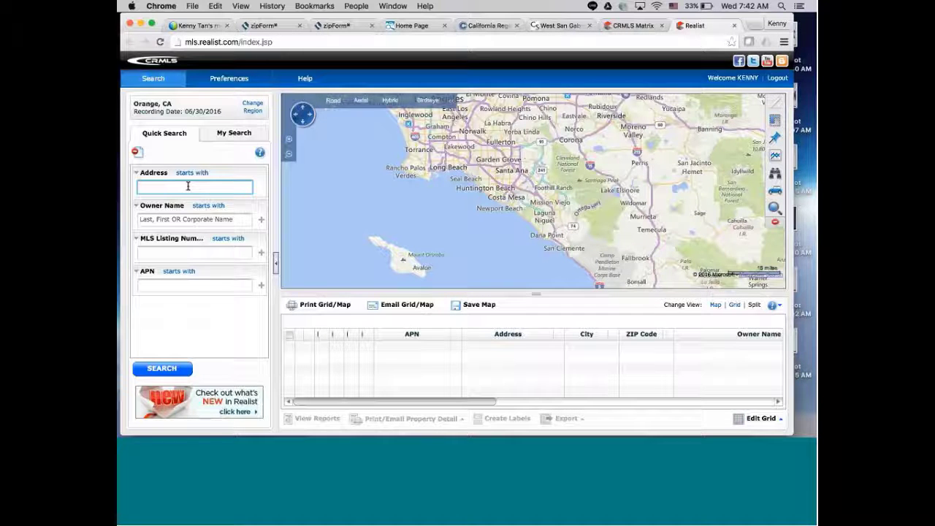
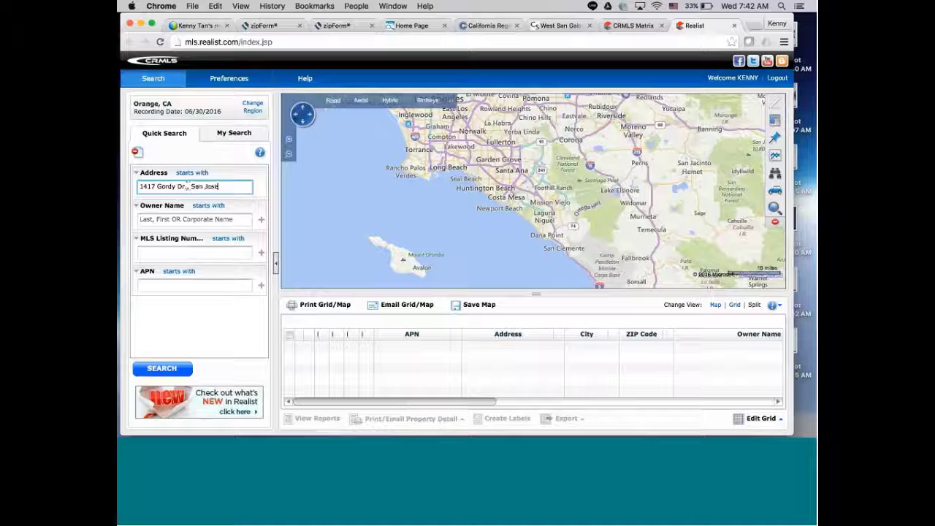
pyautogui.click(171, 369)
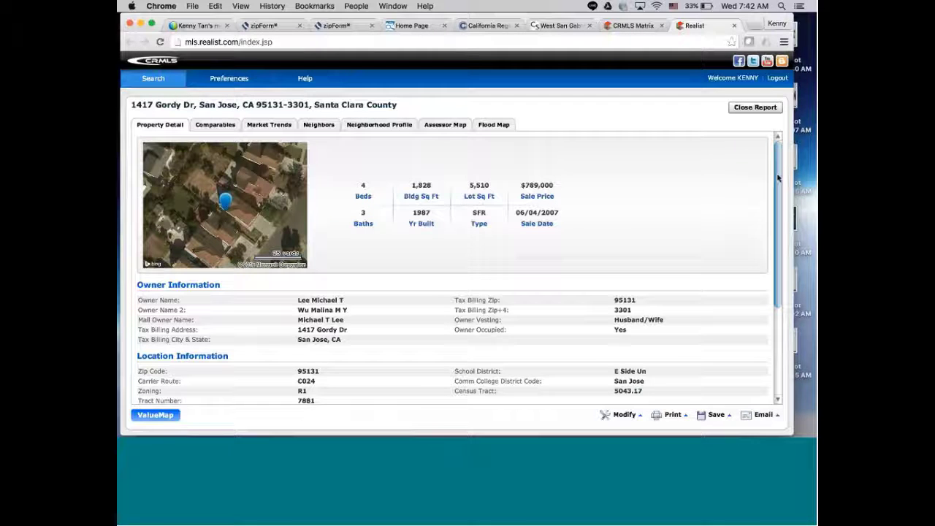
# Copy the owner's name from the Realist report and bring the zipForm Plus transaction back.
pyautogui.moveTo(777, 183); pyautogui.dragTo(778, 192)
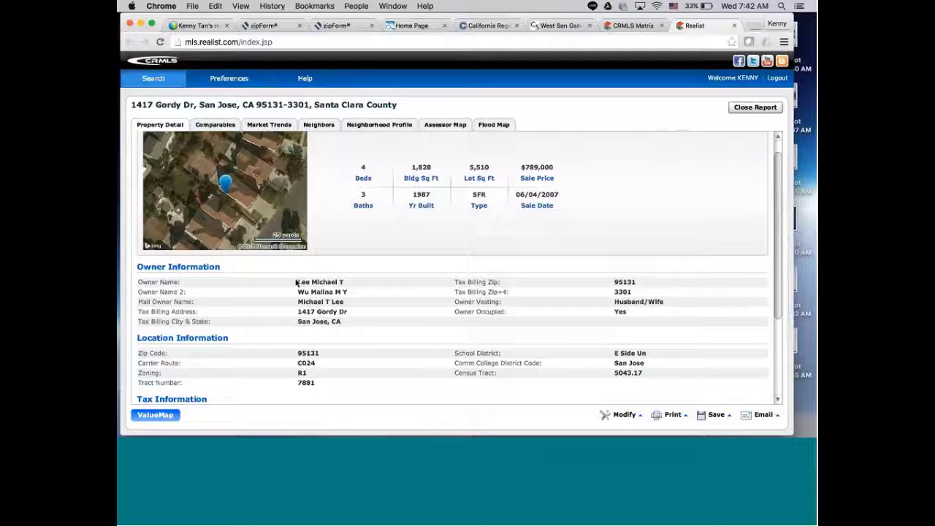
pyautogui.moveTo(296, 282); pyautogui.dragTo(339, 284)
pyautogui.rightClick(332, 283)
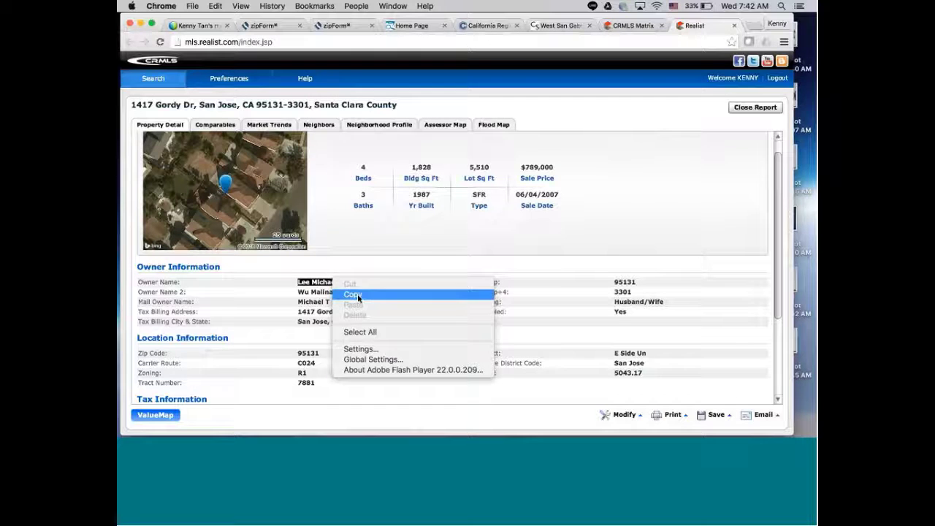
pyautogui.click(357, 294)
pyautogui.click(779, 421)
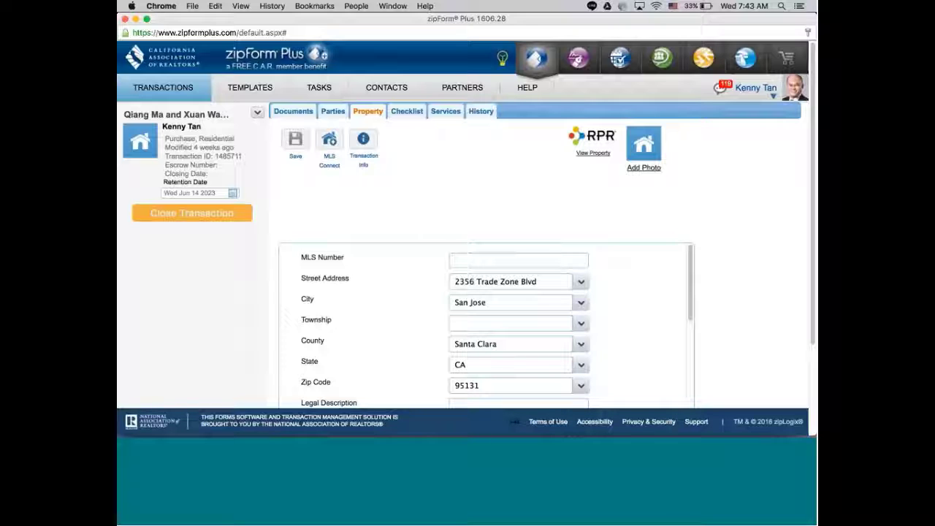
# Add a new transaction party of type Seller One.
pyautogui.click(331, 111)
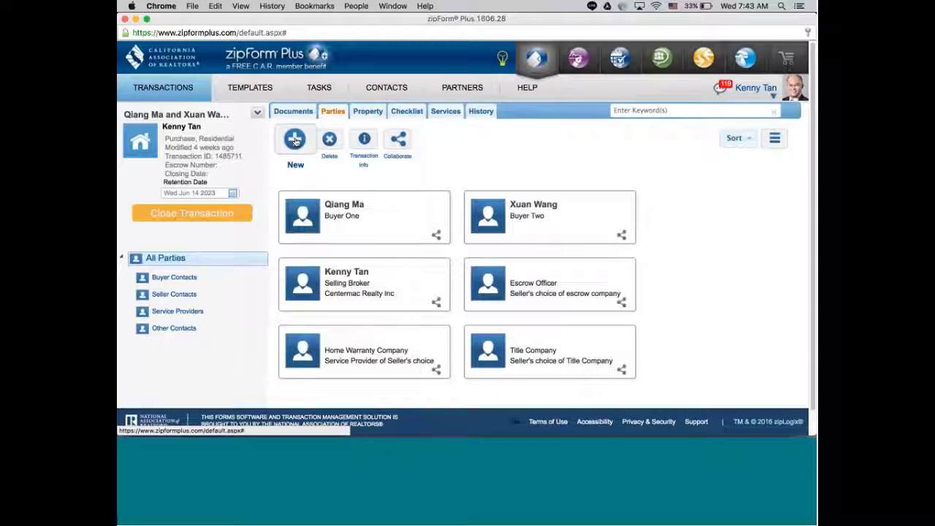
pyautogui.click(295, 139)
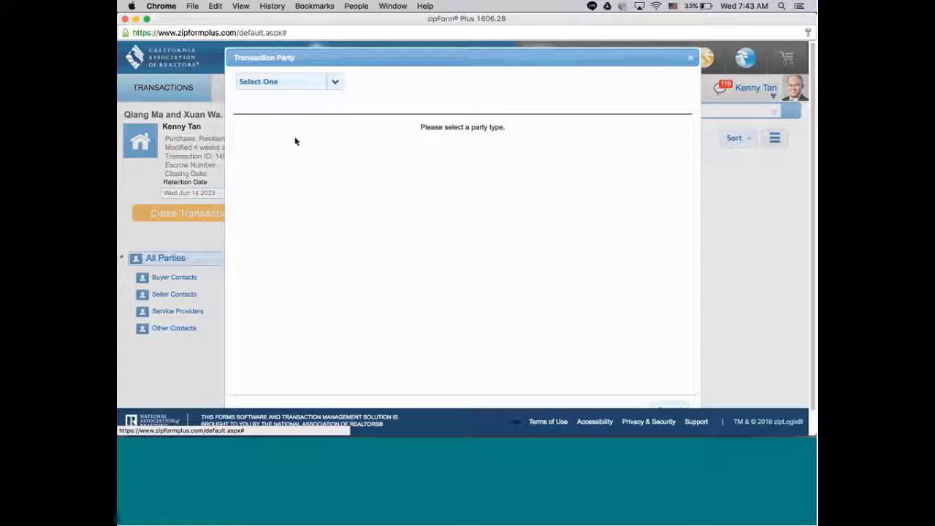
pyautogui.click(336, 84)
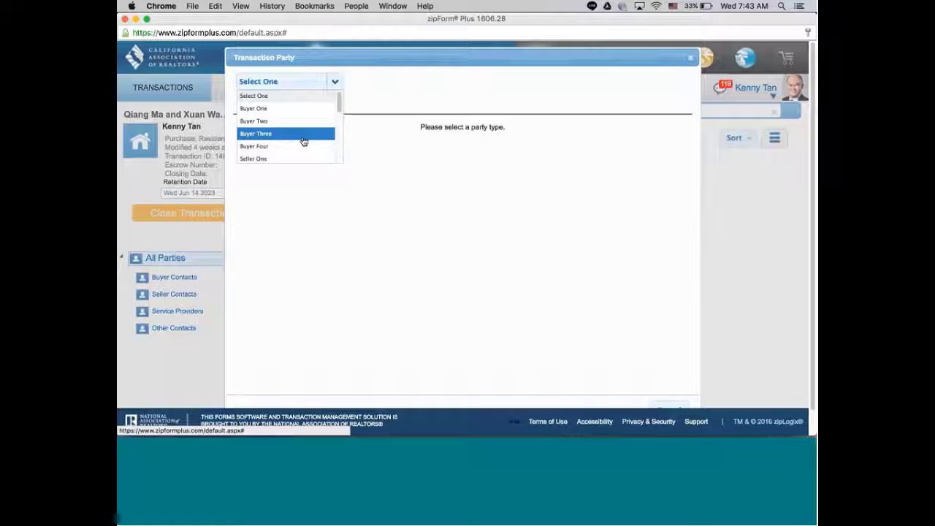
pyautogui.click(287, 159)
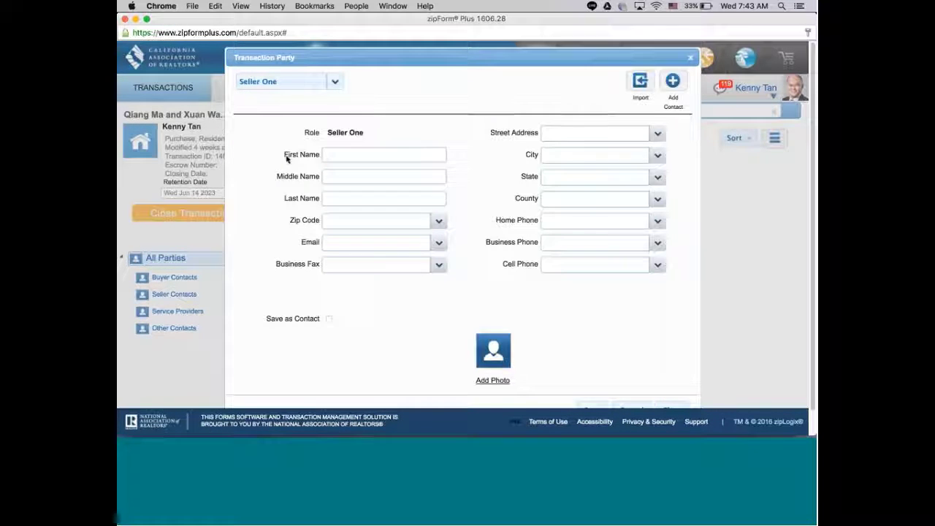
# Paste the owner's full name into Last Name and cut the first name out of it.
pyautogui.rightClick(339, 157)
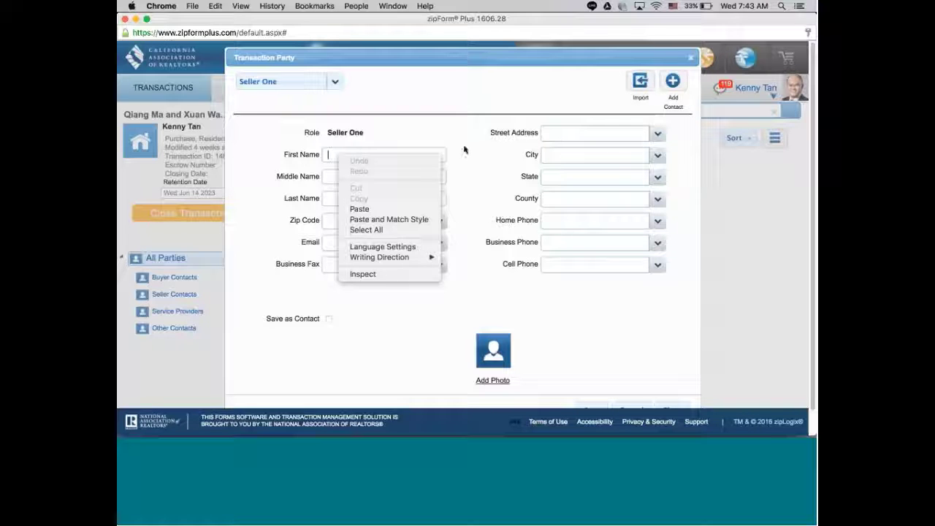
pyautogui.click(369, 198)
pyautogui.rightClick(359, 200)
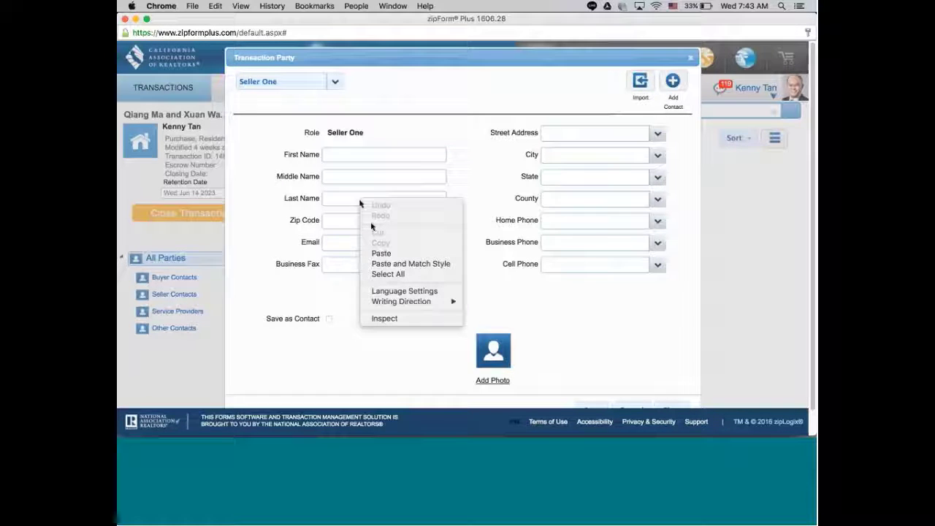
pyautogui.click(395, 254)
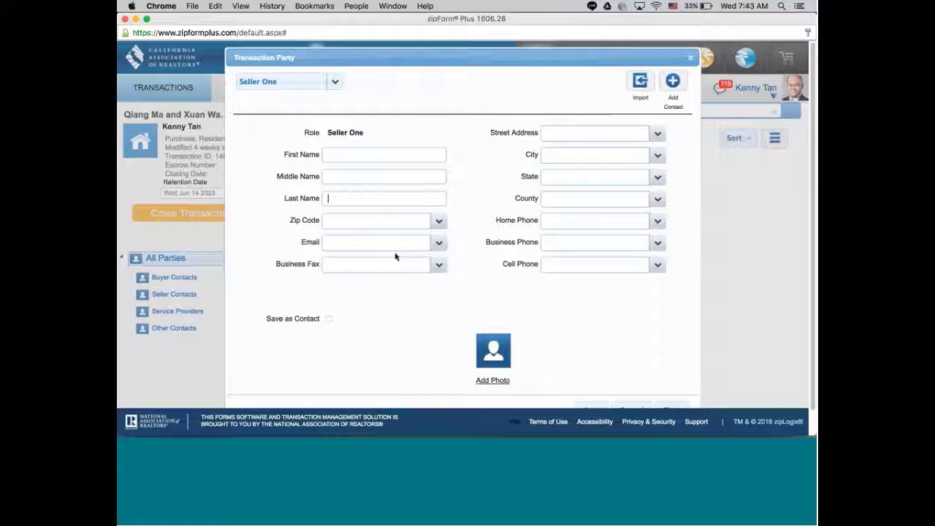
pyautogui.press('super+v')
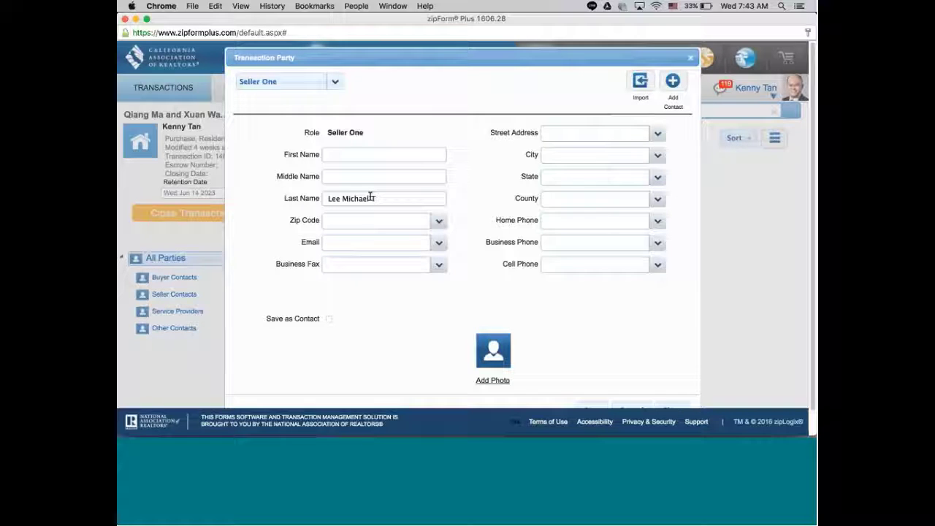
pyautogui.moveTo(371, 197); pyautogui.dragTo(340, 198)
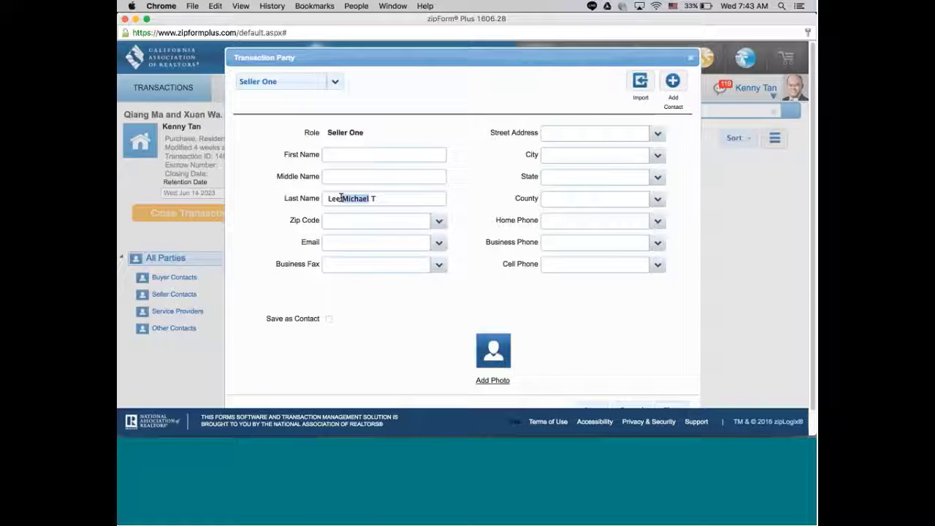
pyautogui.rightClick(349, 197)
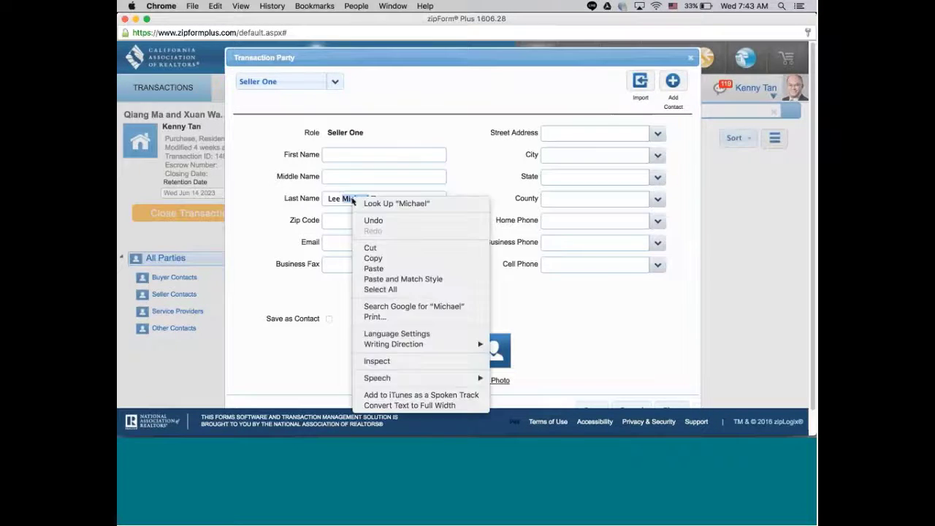
pyautogui.click(371, 247)
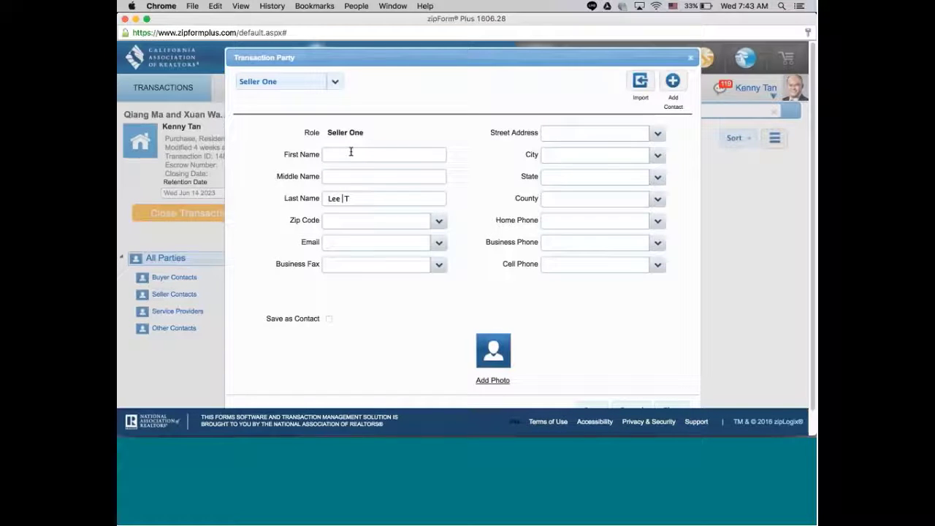
# Move the first name and middle initial into their own fields and save Seller One.
pyautogui.rightClick(350, 153)
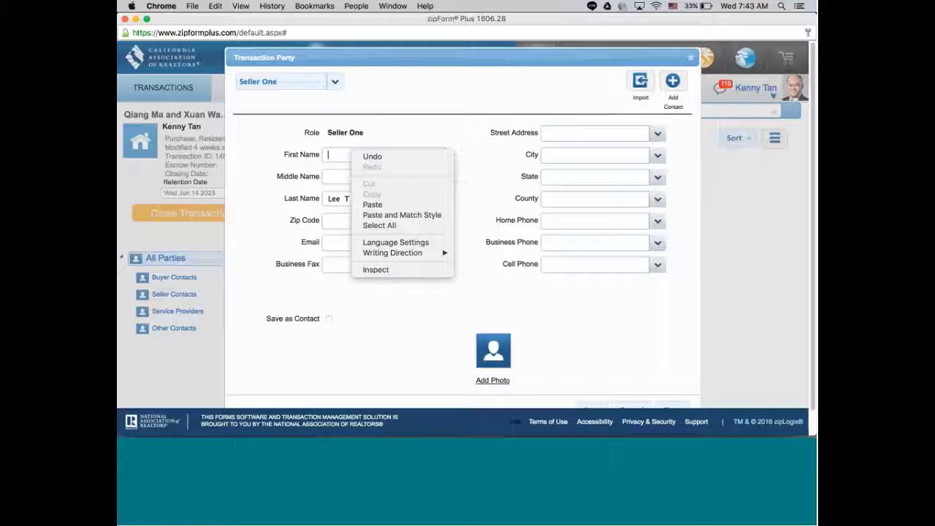
pyautogui.click(372, 204)
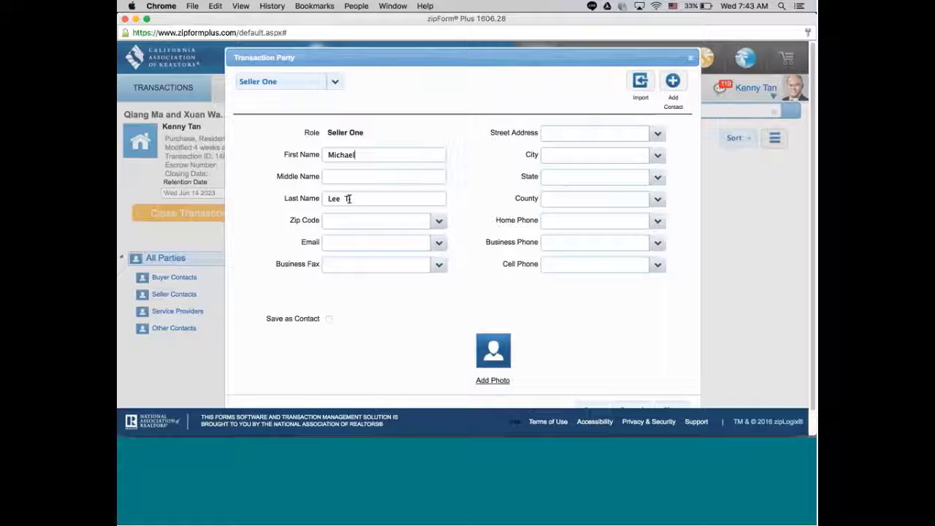
pyautogui.rightClick(348, 199)
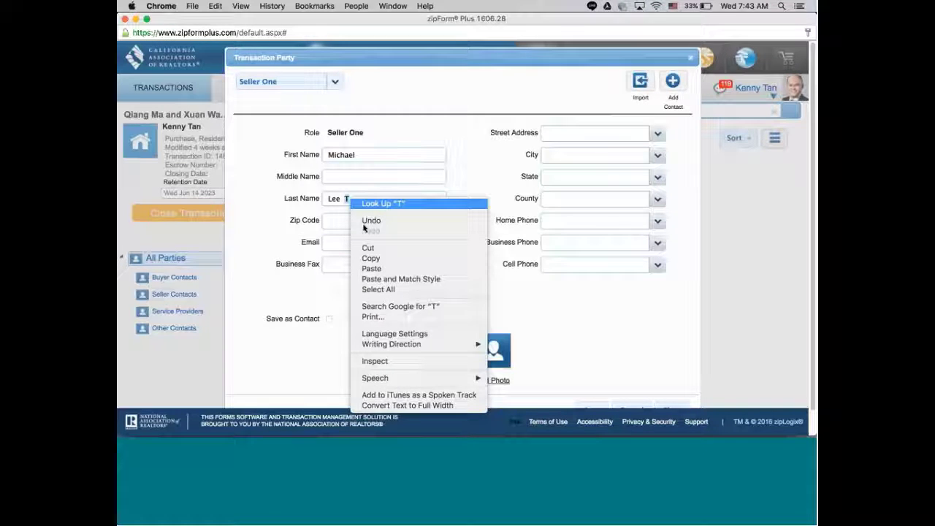
pyautogui.click(378, 258)
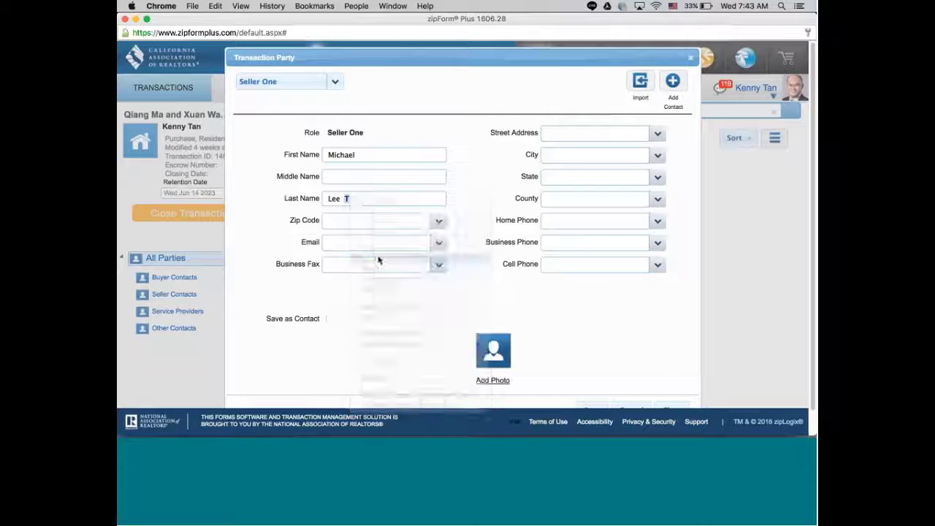
pyautogui.rightClick(341, 176)
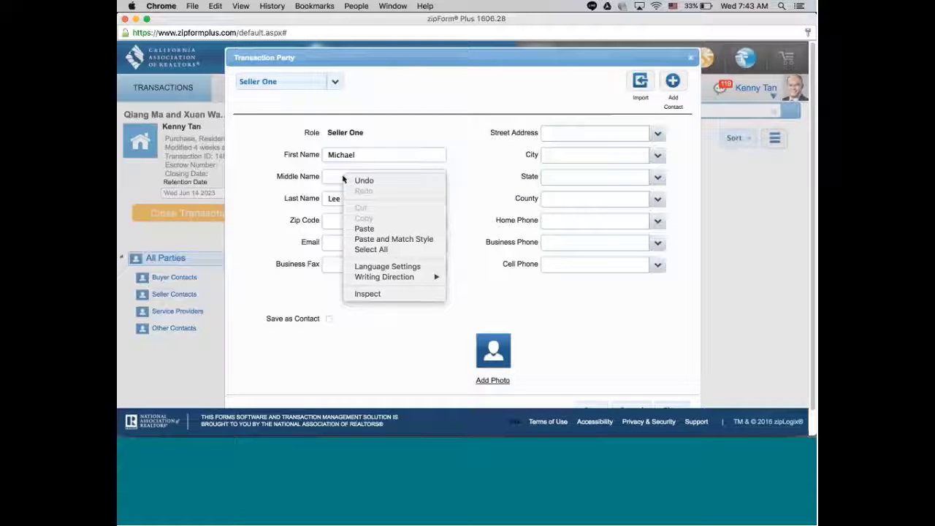
pyautogui.click(369, 229)
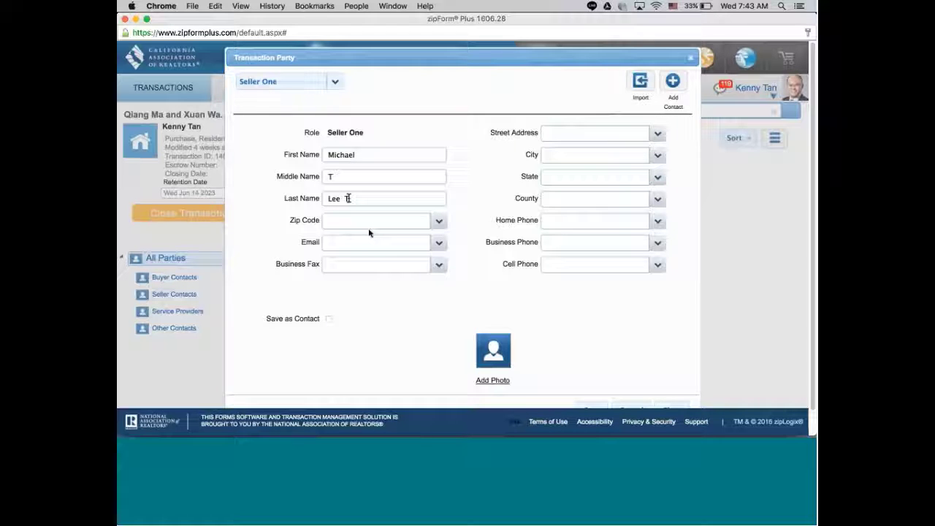
pyautogui.press('BackSpace')
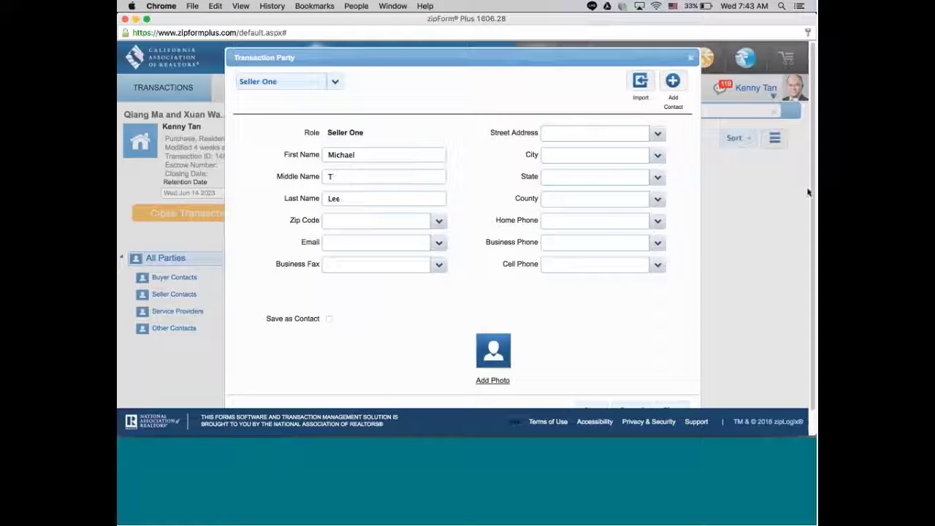
pyautogui.scroll(-1, 808, 192)
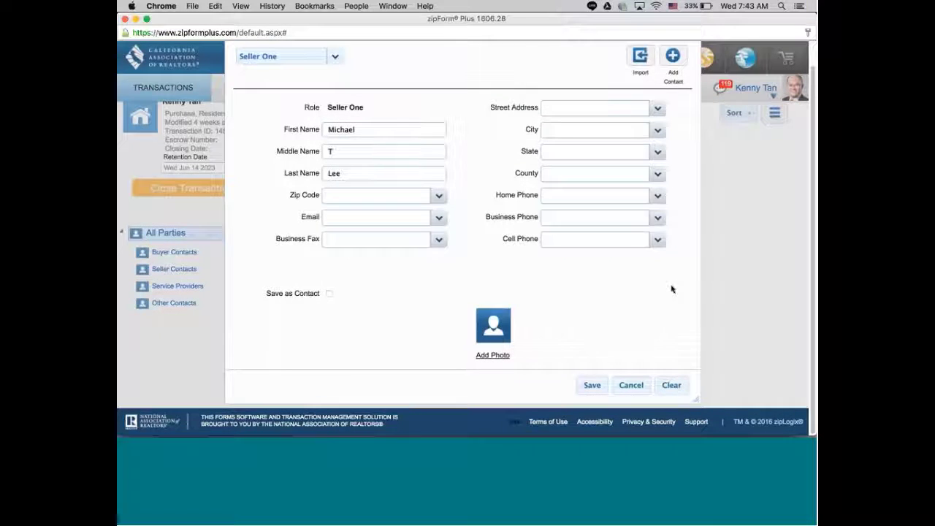
pyautogui.click(593, 386)
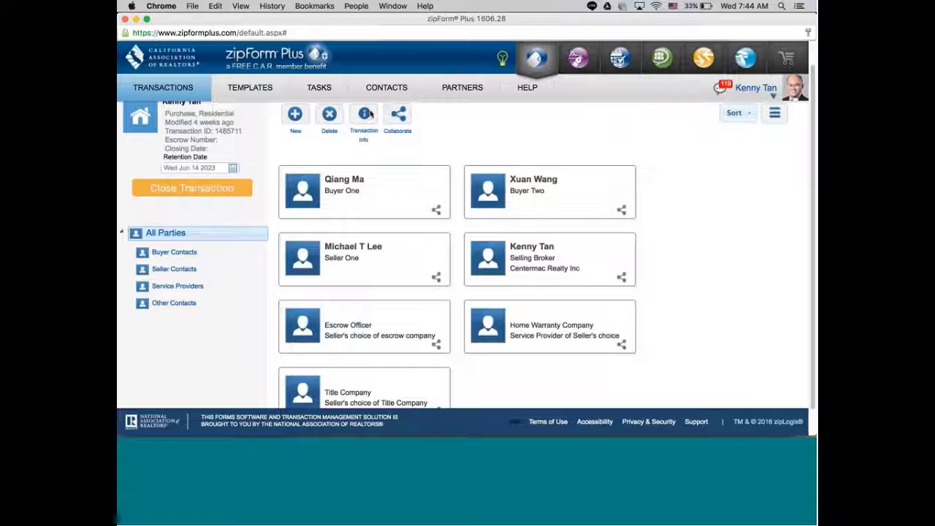
# Add another transaction party of type Seller Two.
pyautogui.click(295, 115)
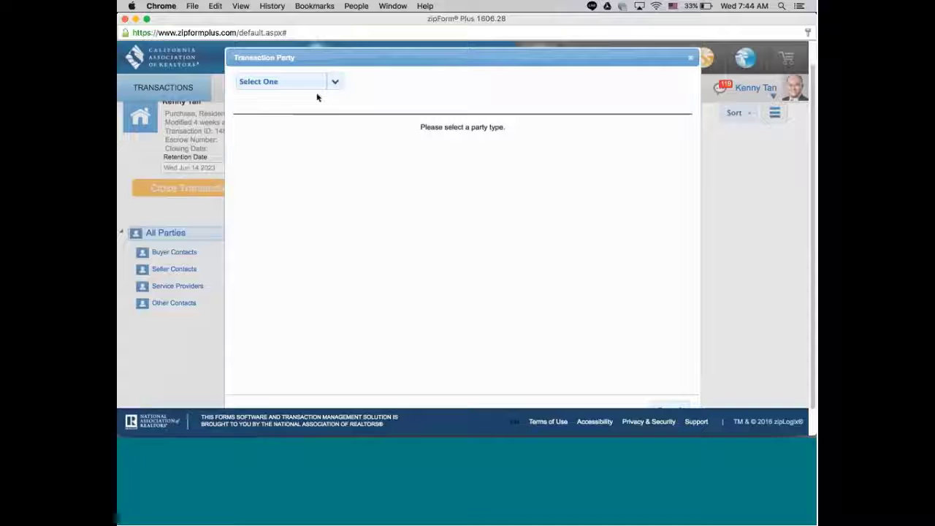
pyautogui.click(335, 83)
pyautogui.scroll(-1, 337, 99)
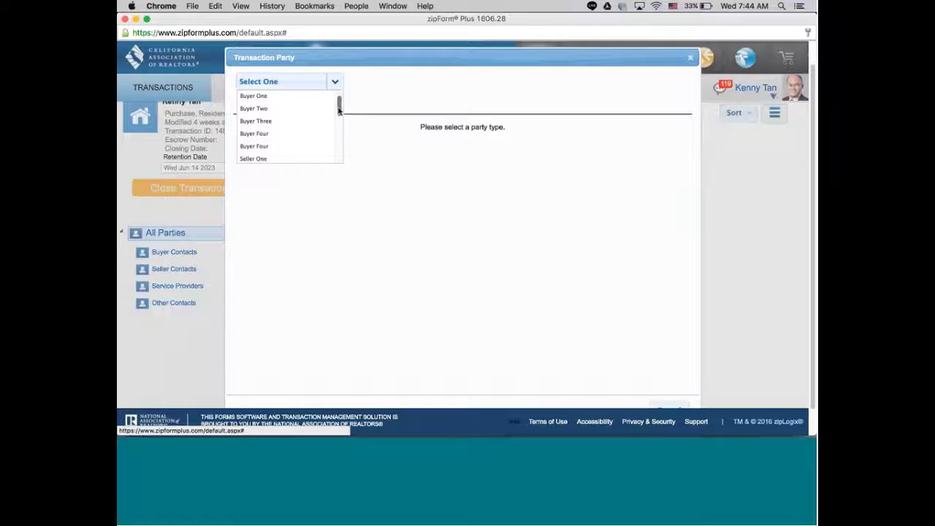
pyautogui.scroll(-1, 339, 110)
pyautogui.click(281, 151)
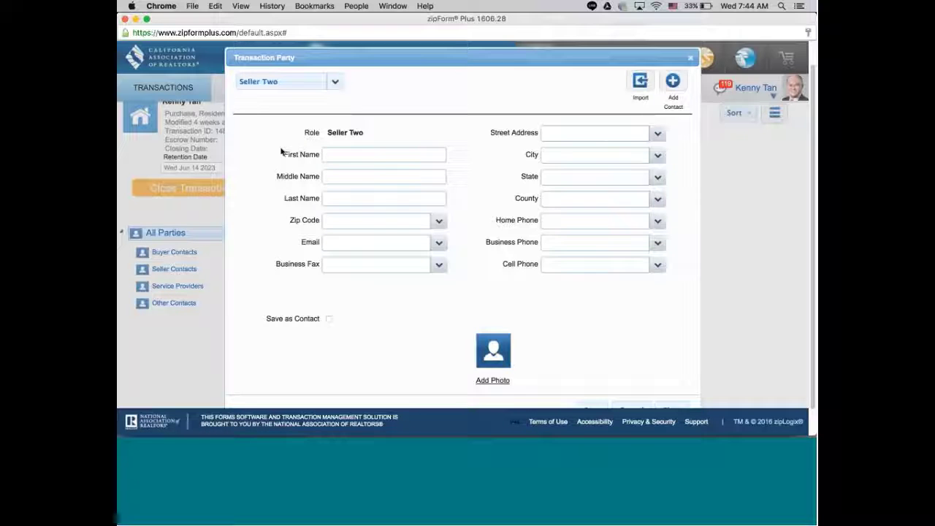
# Copy the second owner's name from the Realist report and return to zipForm.
pyautogui.click(136, 19)
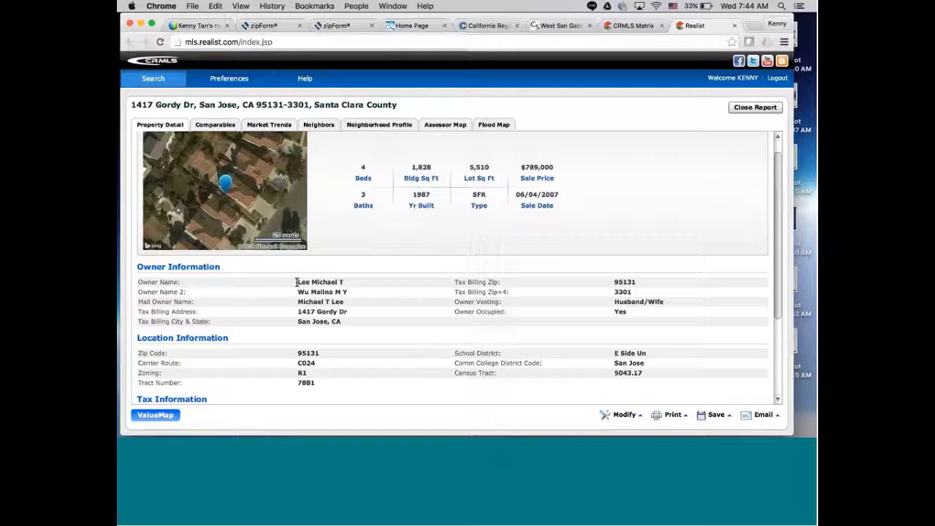
pyautogui.moveTo(296, 290); pyautogui.dragTo(353, 290)
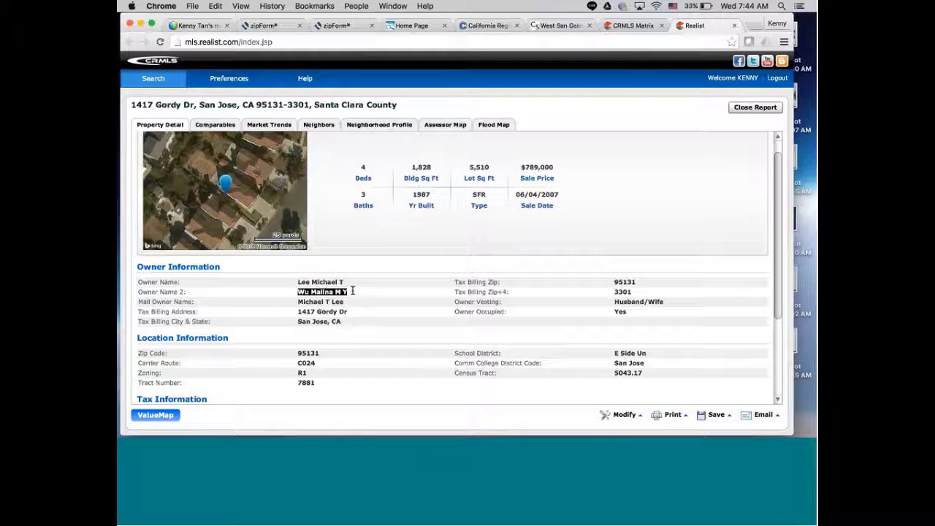
pyautogui.rightClick(344, 293)
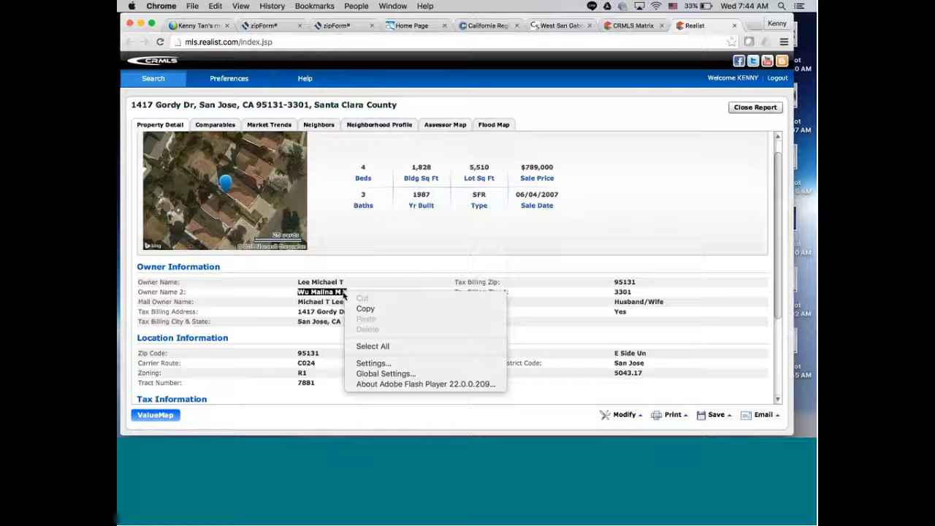
pyautogui.click(365, 308)
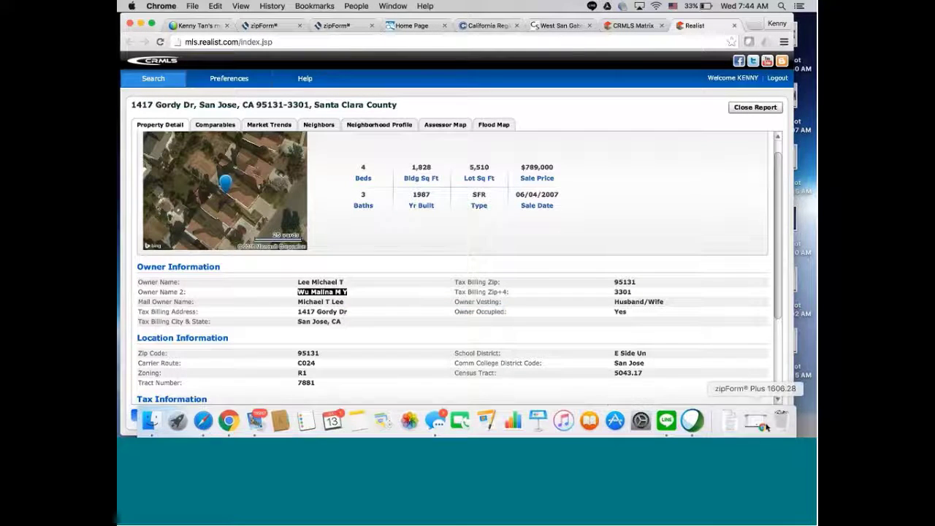
pyautogui.click(764, 425)
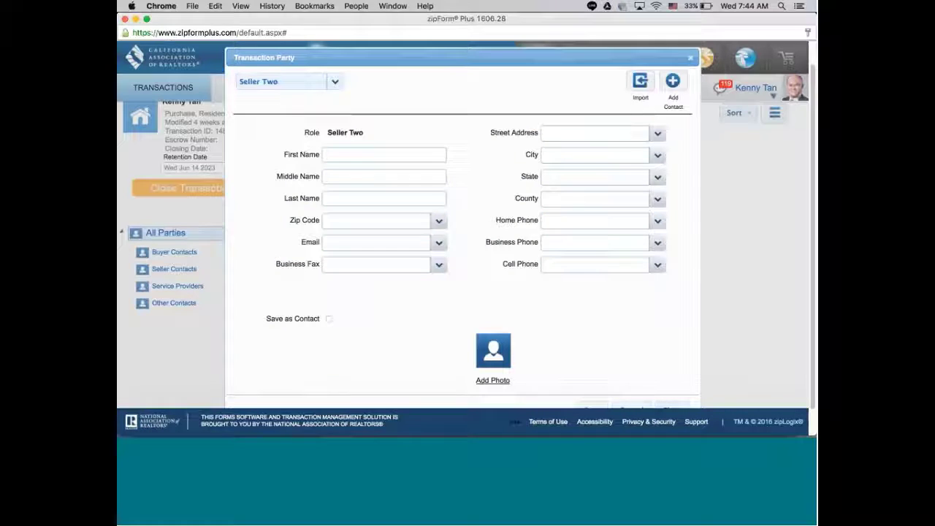
# Paste the name into Last Name and move the given names into First Name.
pyautogui.rightClick(341, 200)
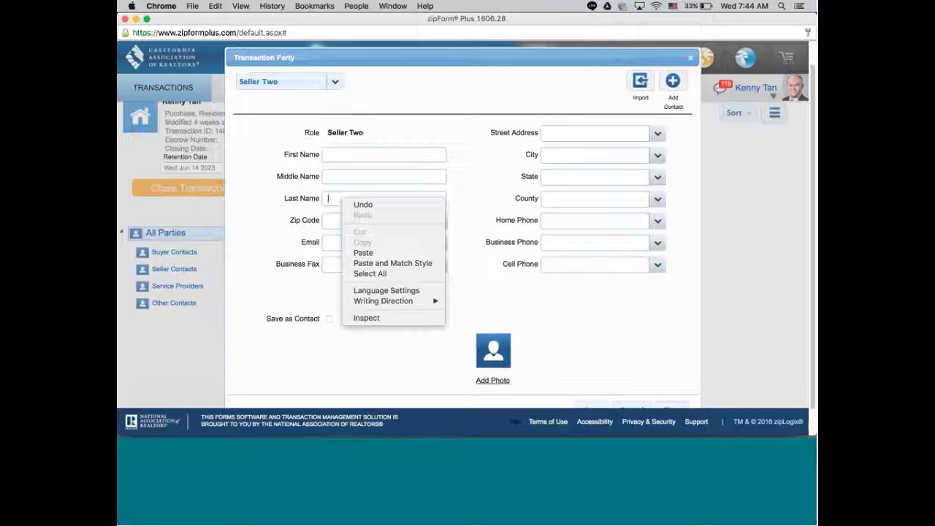
pyautogui.click(371, 254)
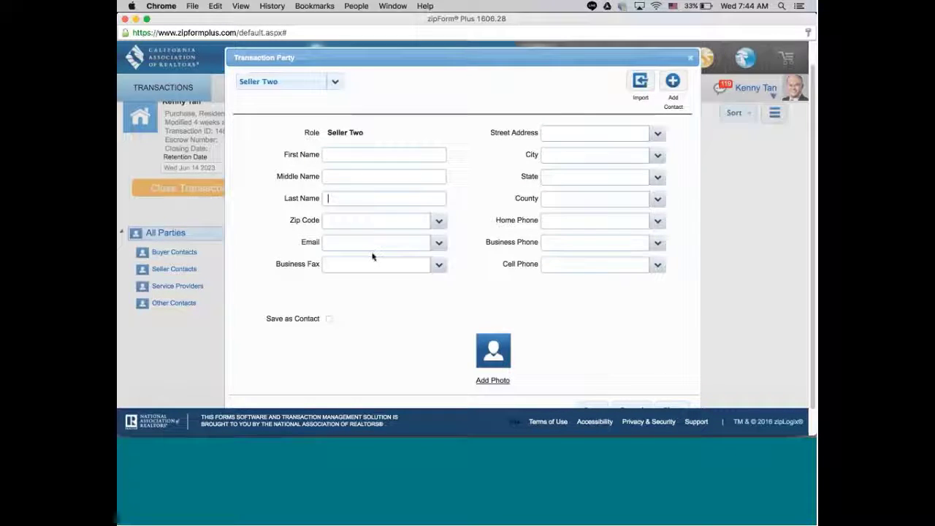
pyautogui.moveTo(341, 199); pyautogui.dragTo(378, 200)
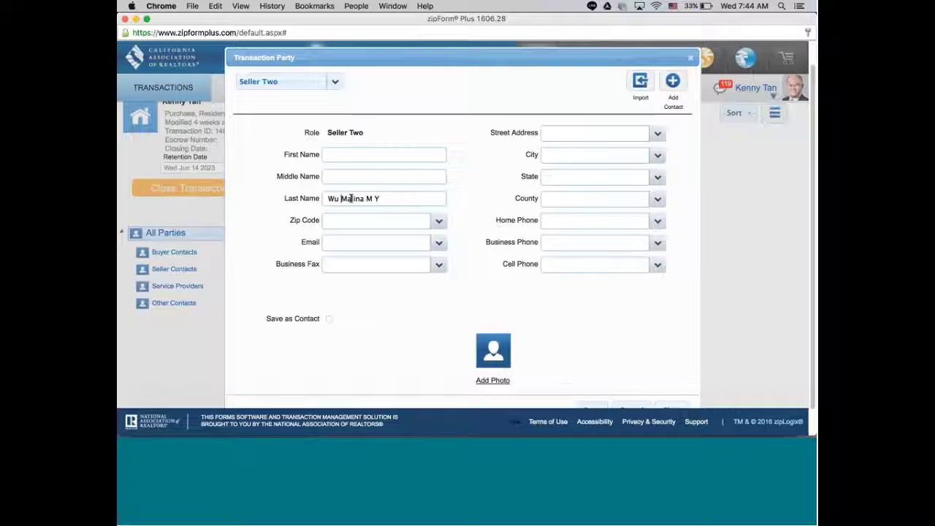
pyautogui.rightClick(378, 200)
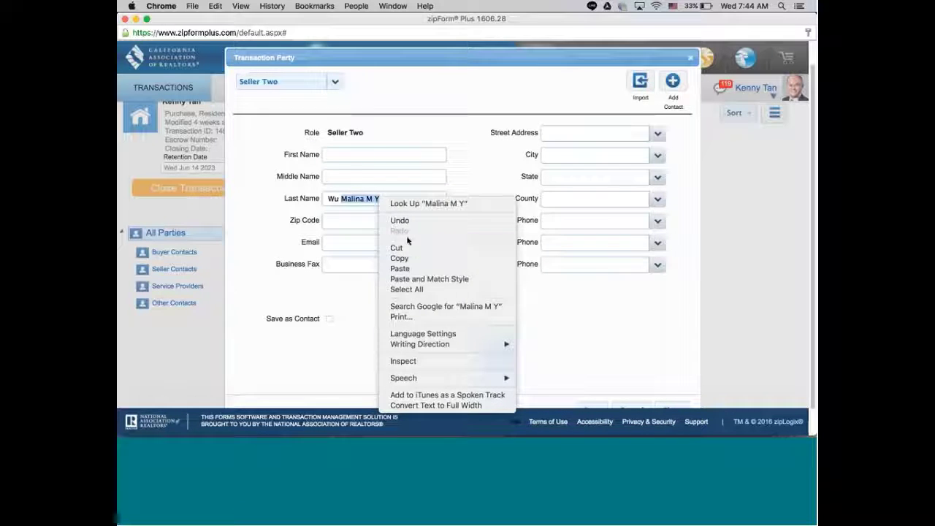
pyautogui.press('Escape')
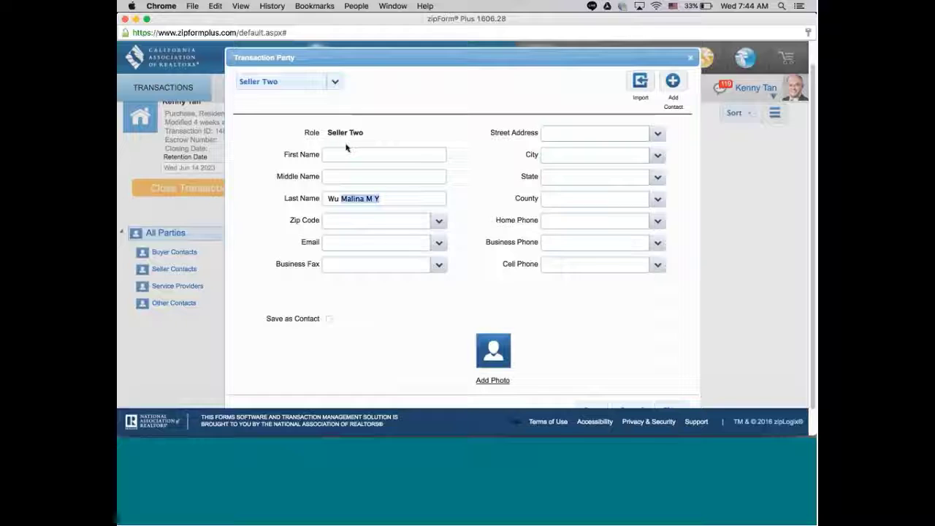
pyautogui.rightClick(340, 155)
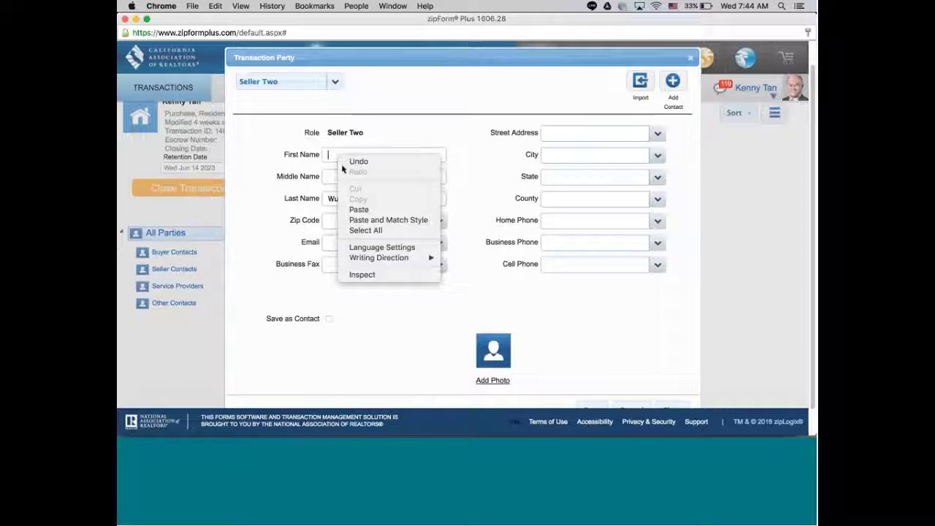
pyautogui.click(360, 209)
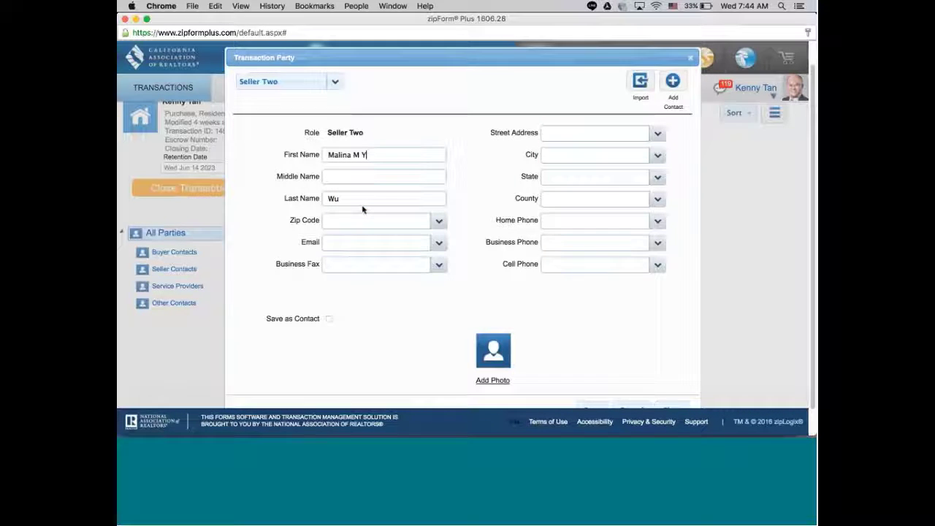
# Move the middle initials from First Name into Middle Name and save Seller Two.
pyautogui.moveTo(353, 155); pyautogui.dragTo(367, 155)
pyautogui.rightClick(366, 156)
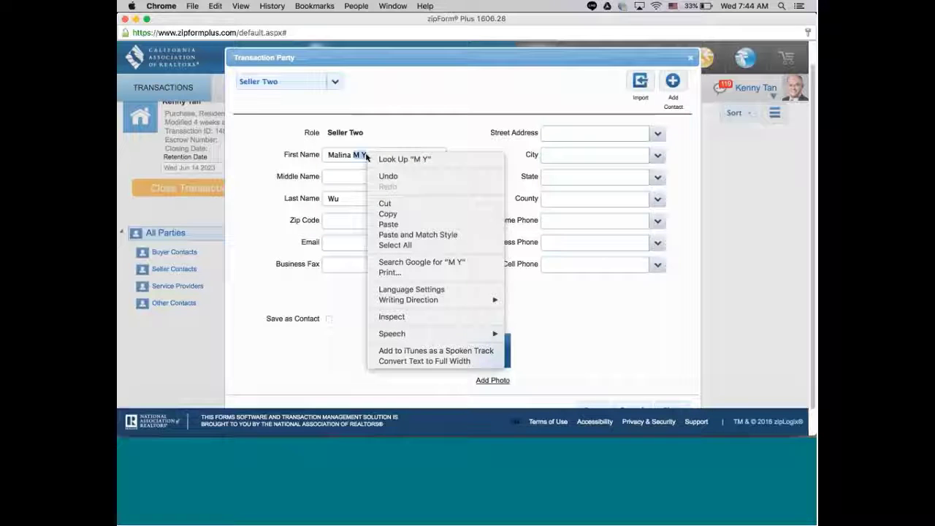
pyautogui.click(393, 204)
pyautogui.click(344, 177)
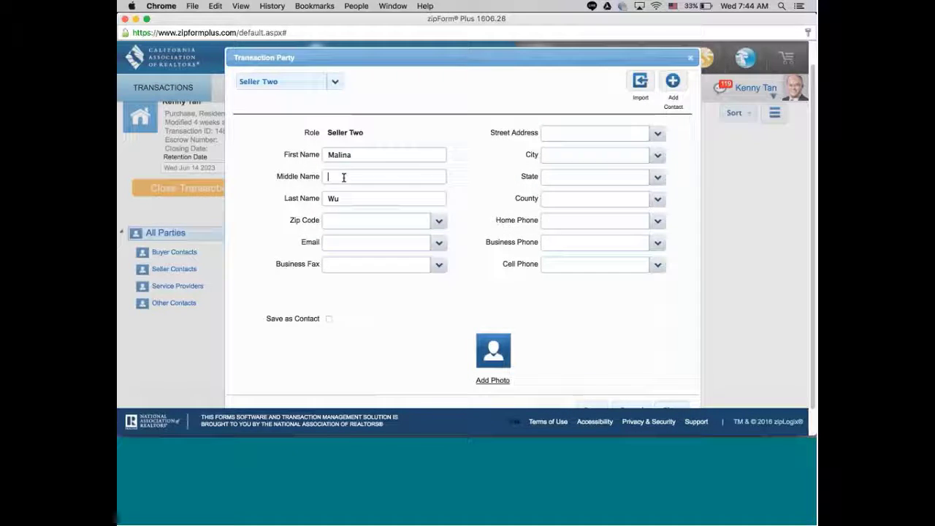
pyautogui.rightClick(344, 177)
pyautogui.click(375, 230)
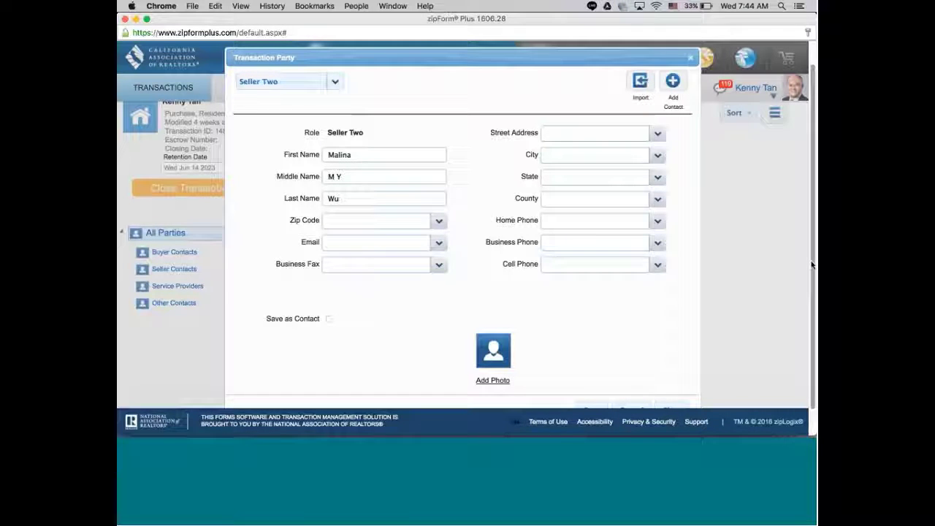
pyautogui.scroll(-1, 375, 235)
pyautogui.scroll(-2, 767, 314)
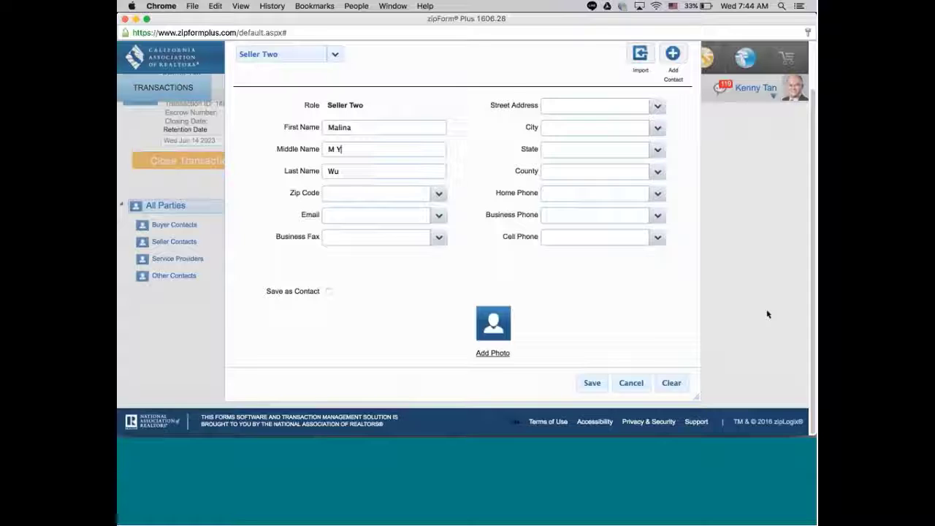
pyautogui.click(591, 383)
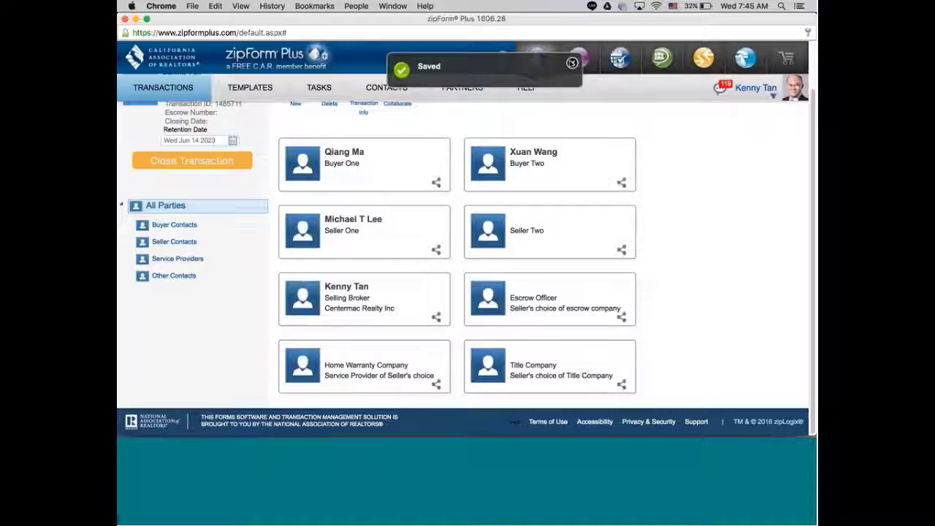
# Dismiss the Saved notice and scroll the parties list back to the top.
pyautogui.click(572, 63)
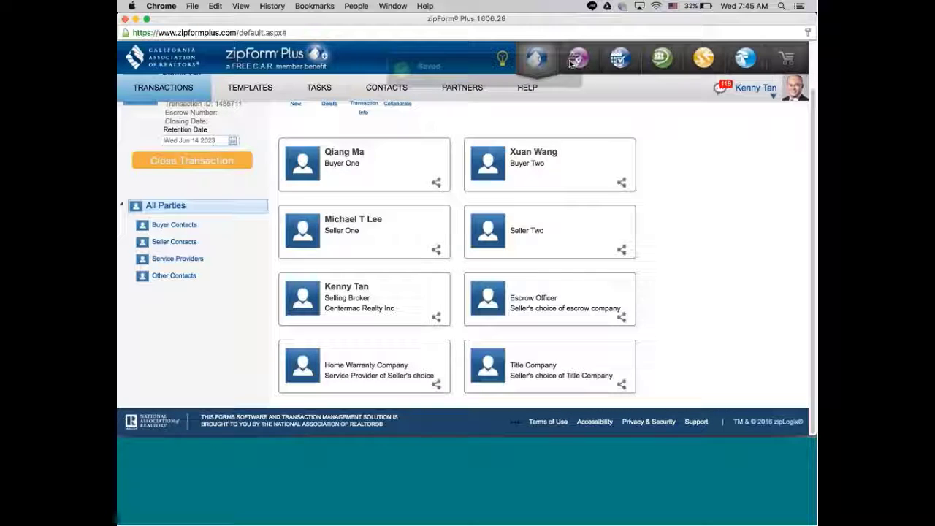
pyautogui.moveTo(812, 206); pyautogui.dragTo(813, 140)
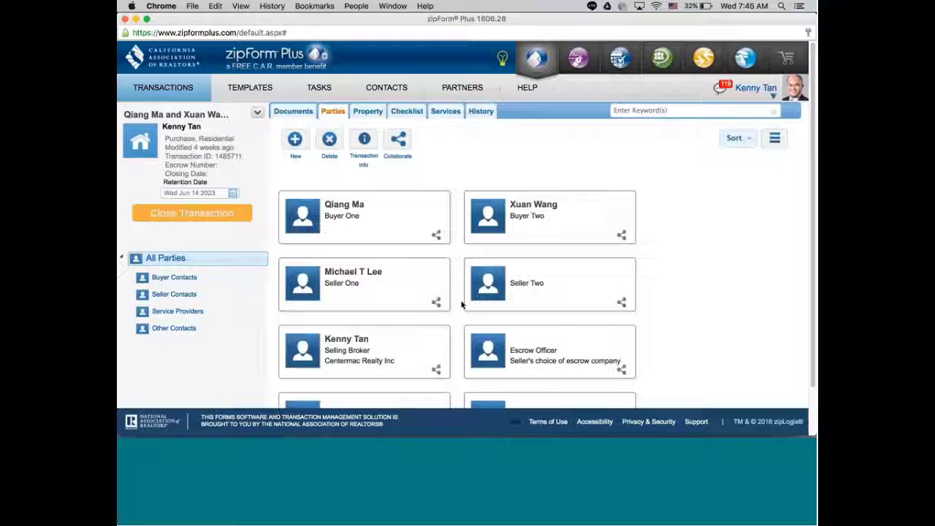
# Create a blank Listing Broker party, then minimize zipForm to reveal the Realist report.
pyautogui.click(295, 140)
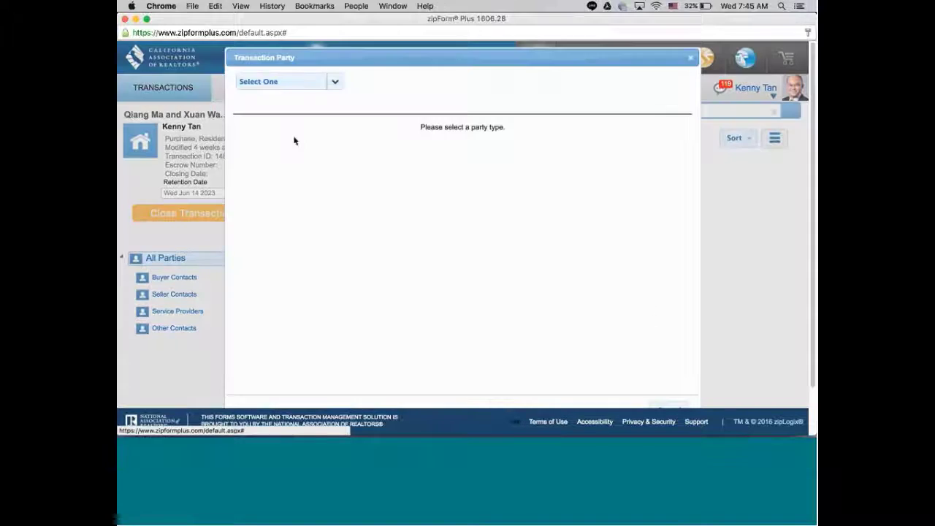
pyautogui.click(334, 82)
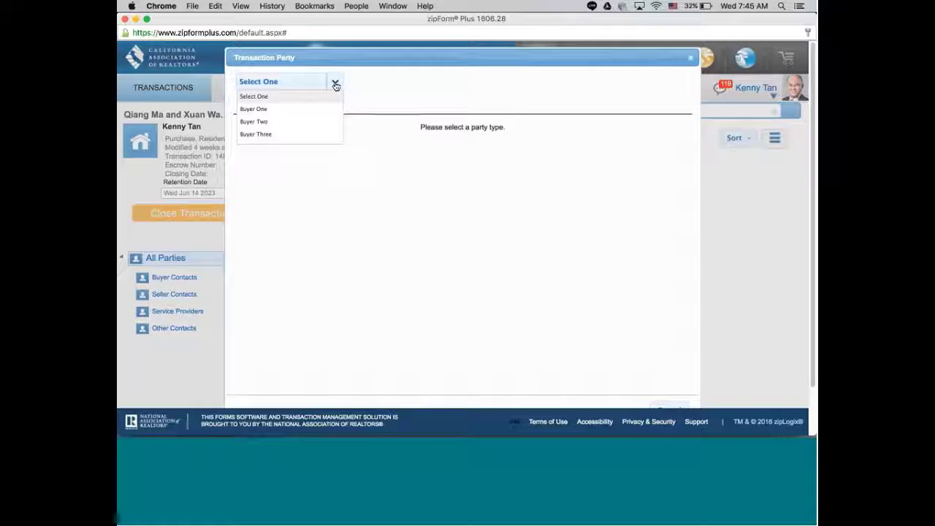
pyautogui.moveTo(338, 93); pyautogui.dragTo(332, 133)
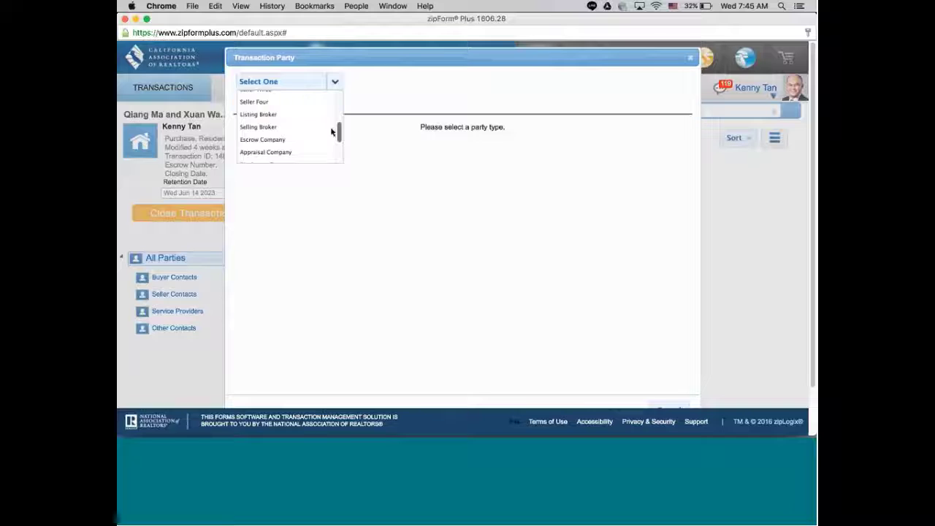
pyautogui.click(268, 115)
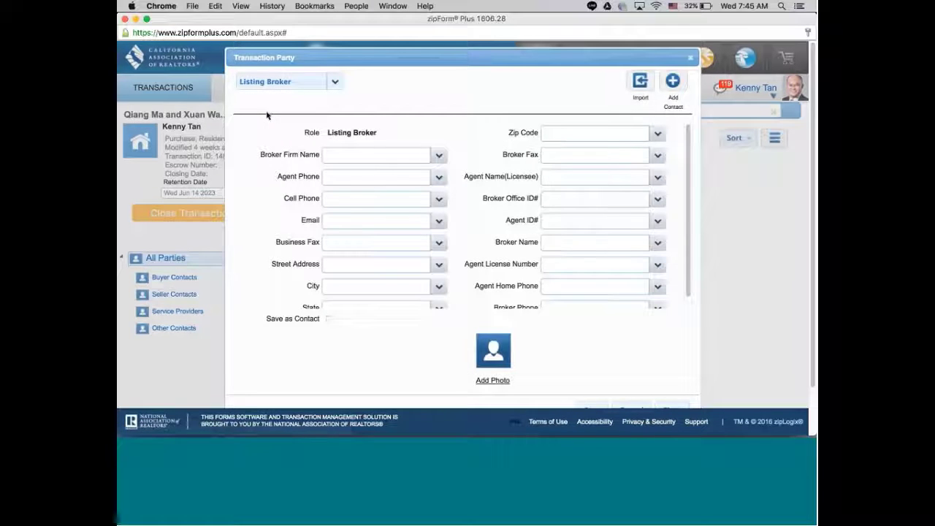
pyautogui.click(360, 154)
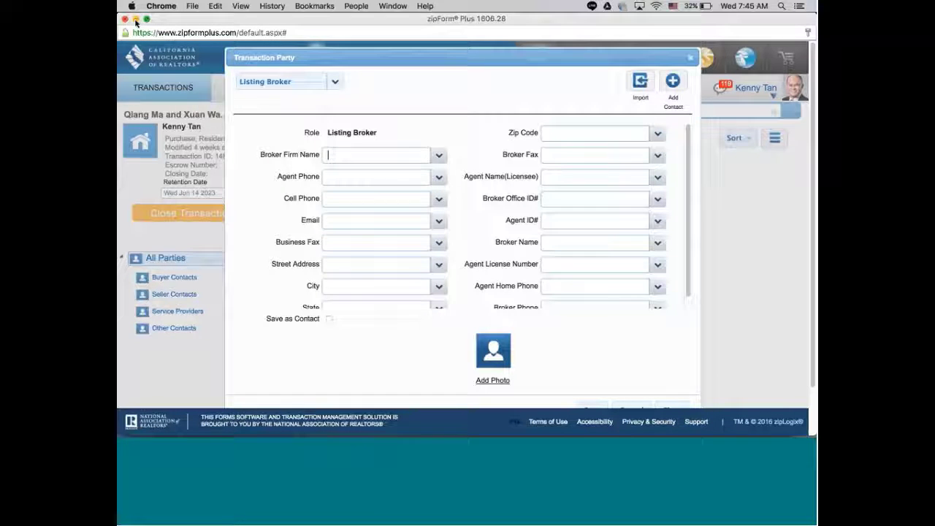
pyautogui.click(135, 21)
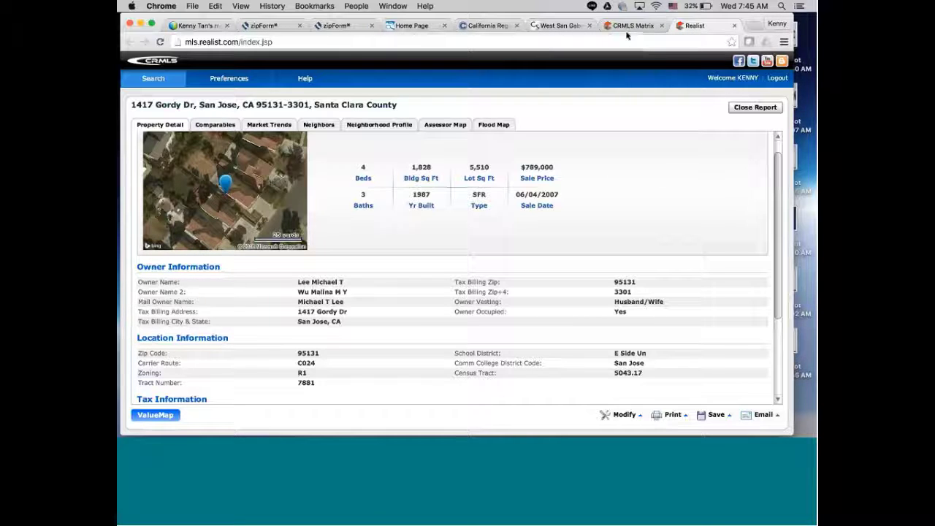
# Open the MLSListings Matrix dashboard's Quick MLS# box, then return to the Realist report tab.
pyautogui.click(406, 27)
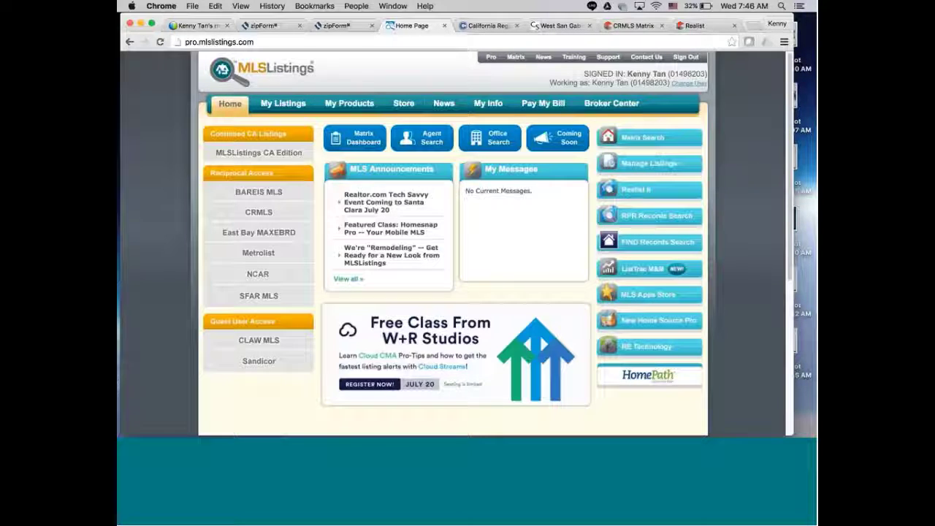
pyautogui.click(641, 138)
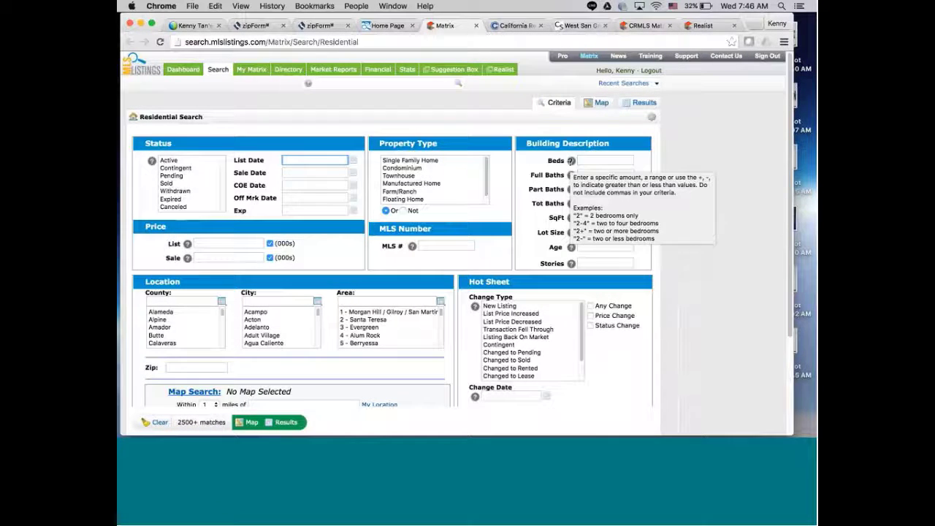
pyautogui.moveTo(246, 70)
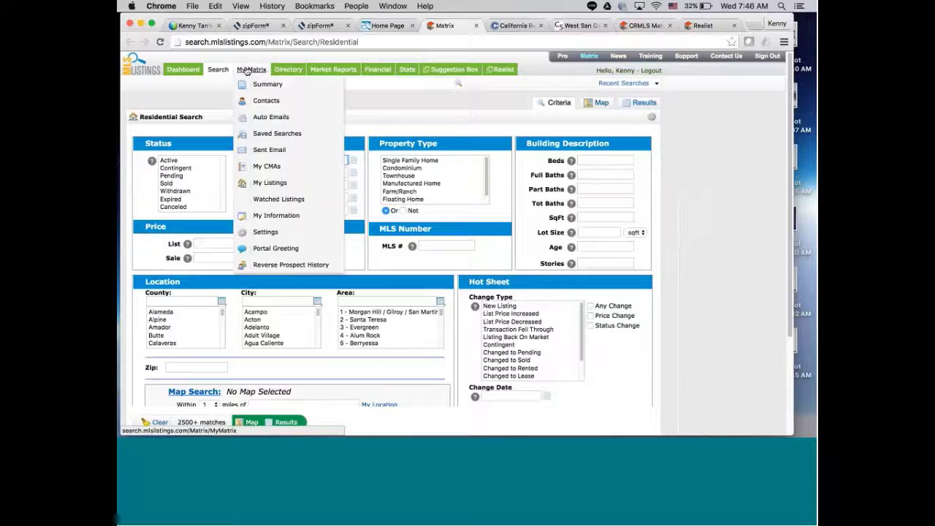
pyautogui.click(196, 71)
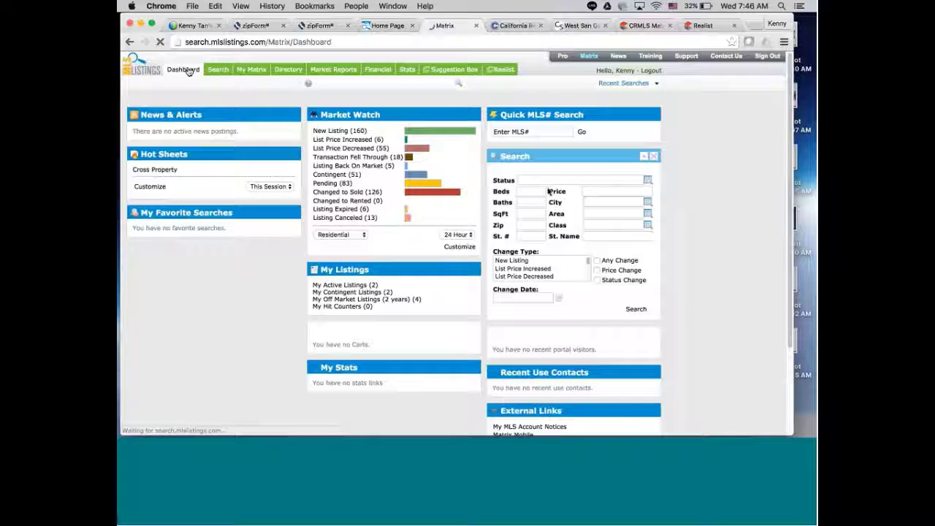
pyautogui.click(531, 131)
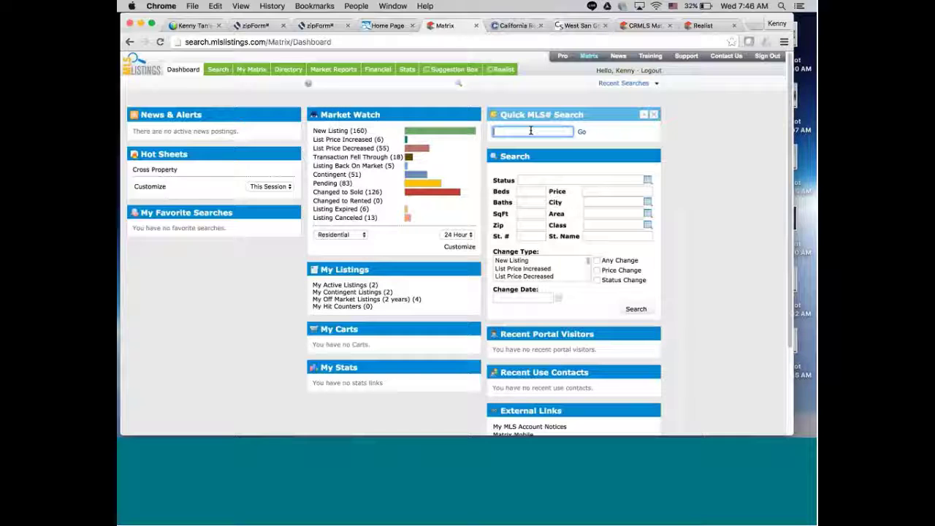
pyautogui.click(704, 27)
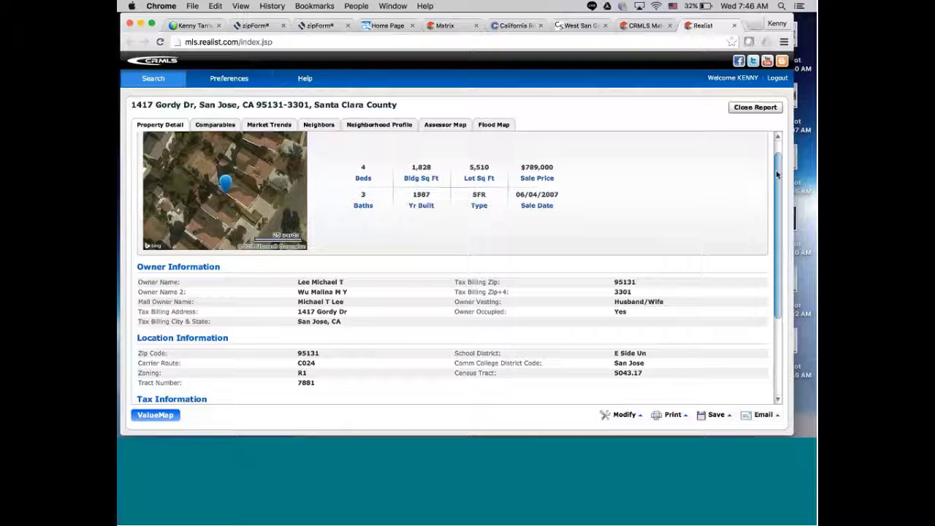
pyautogui.moveTo(778, 175); pyautogui.dragTo(762, 345)
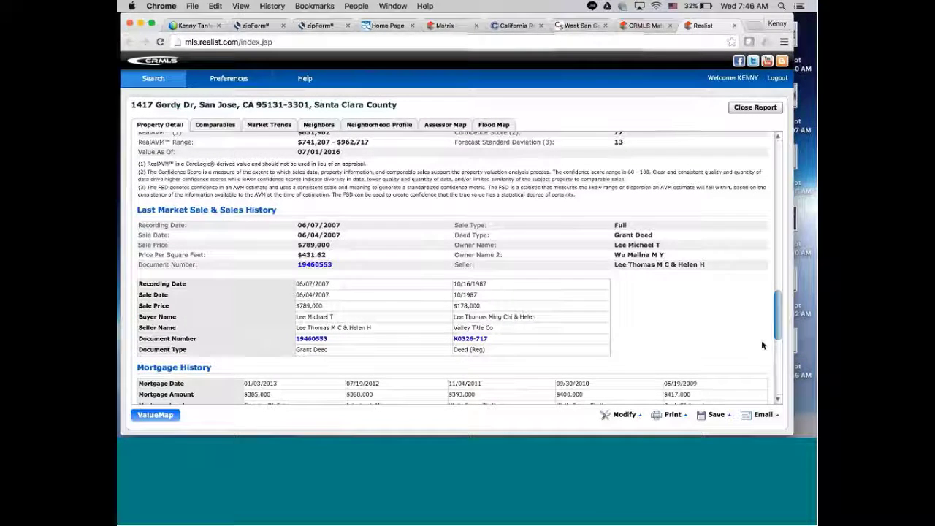
pyautogui.scroll(-5, 762, 345)
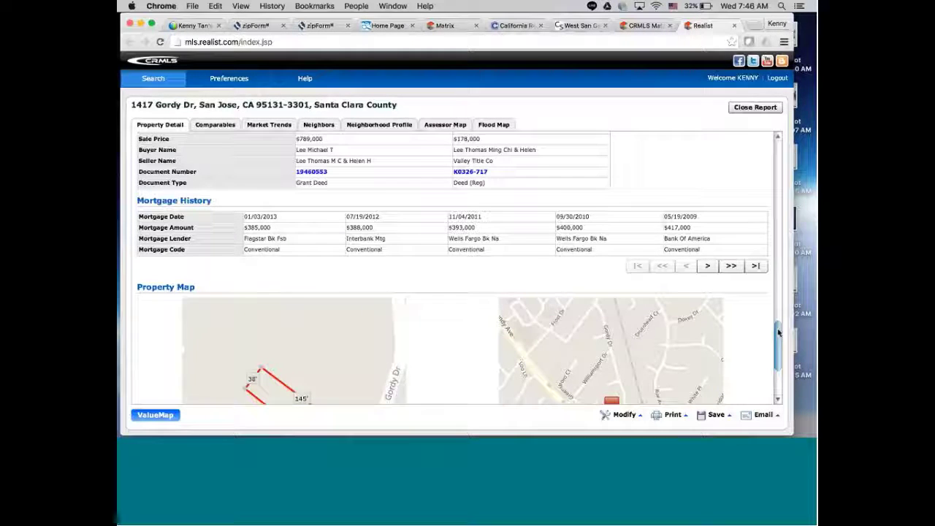
pyautogui.moveTo(778, 332); pyautogui.dragTo(738, 288)
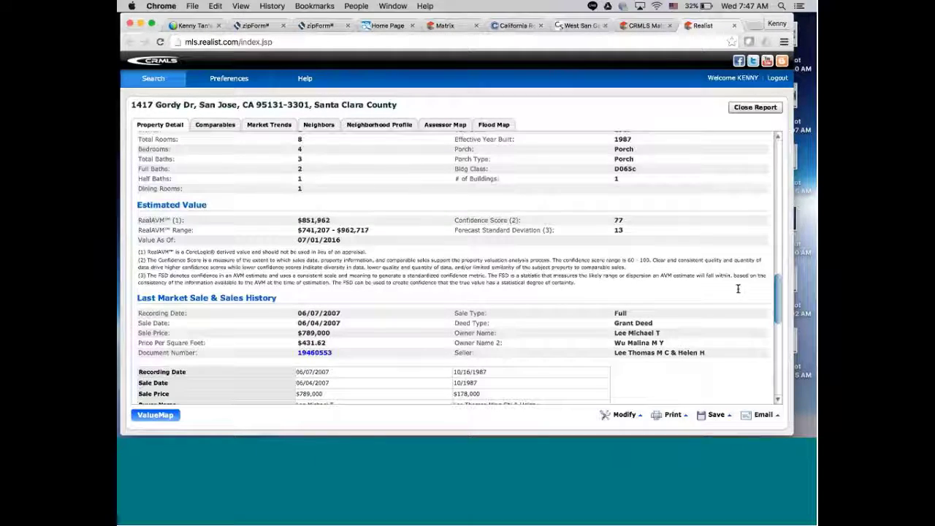
pyautogui.scroll(-5, 738, 289)
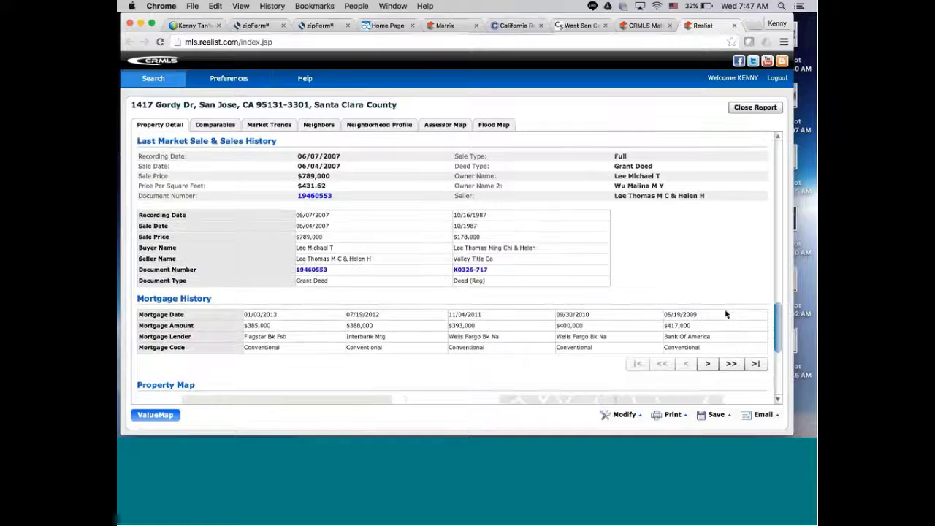
pyautogui.scroll(-5, 725, 314)
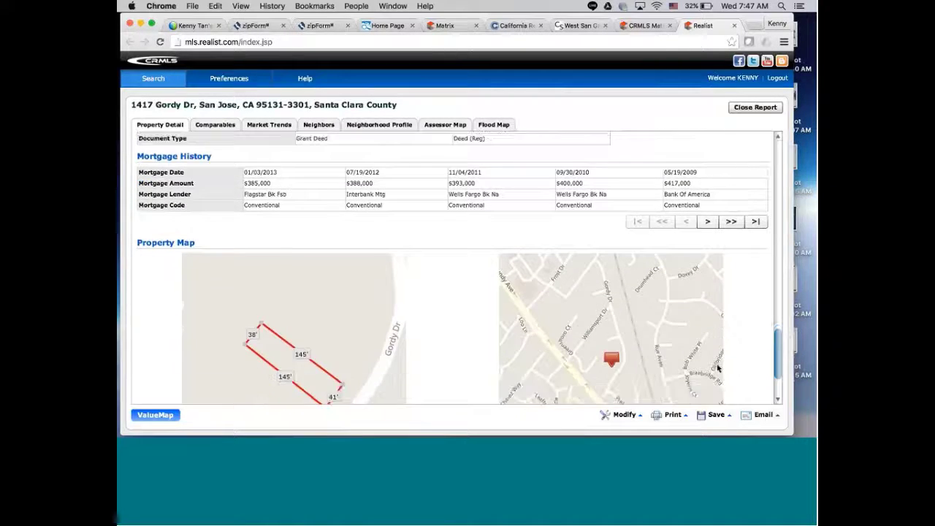
pyautogui.scroll(-4, 718, 369)
pyautogui.scroll(7, 718, 369)
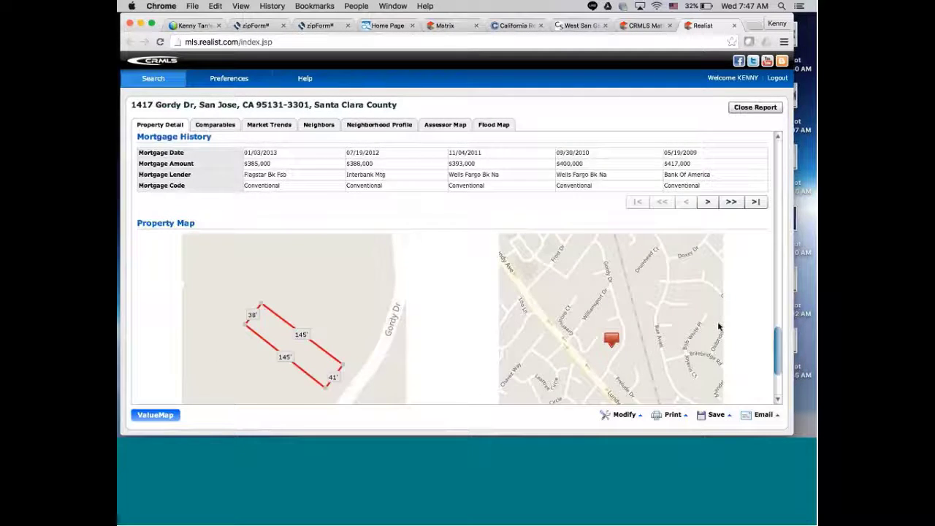
pyautogui.scroll(2, 719, 312)
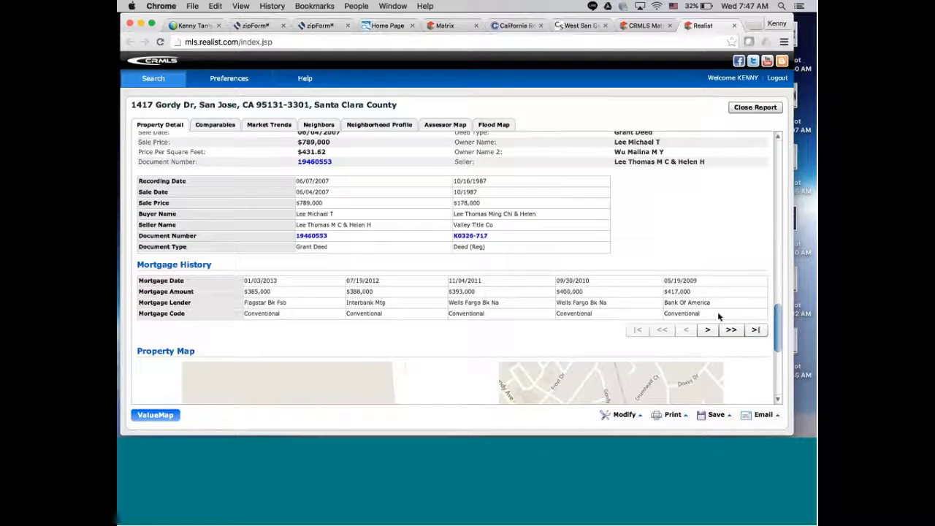
pyautogui.scroll(5, 719, 307)
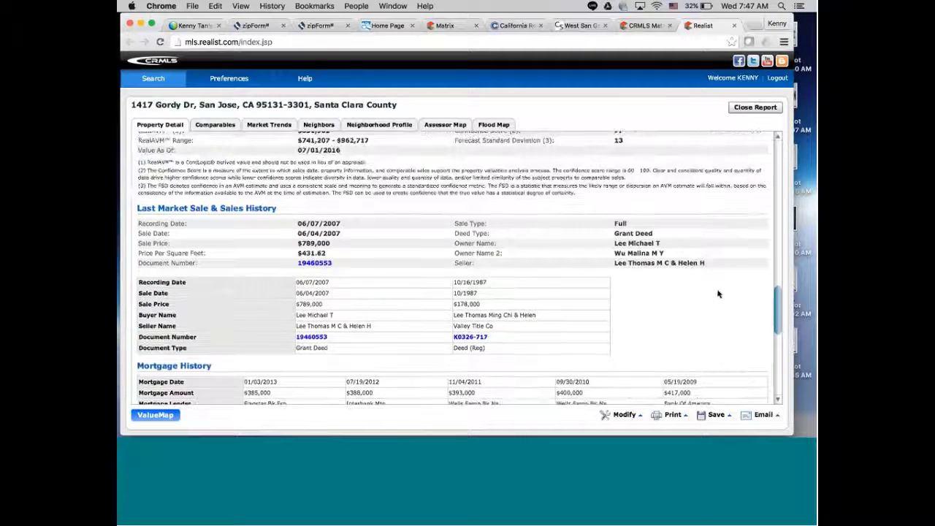
pyautogui.scroll(6, 716, 274)
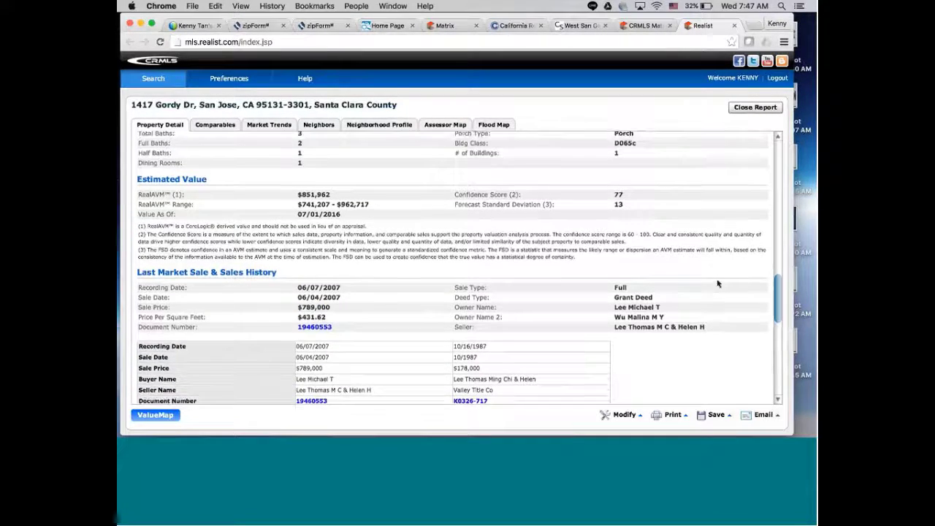
pyautogui.scroll(8, 714, 254)
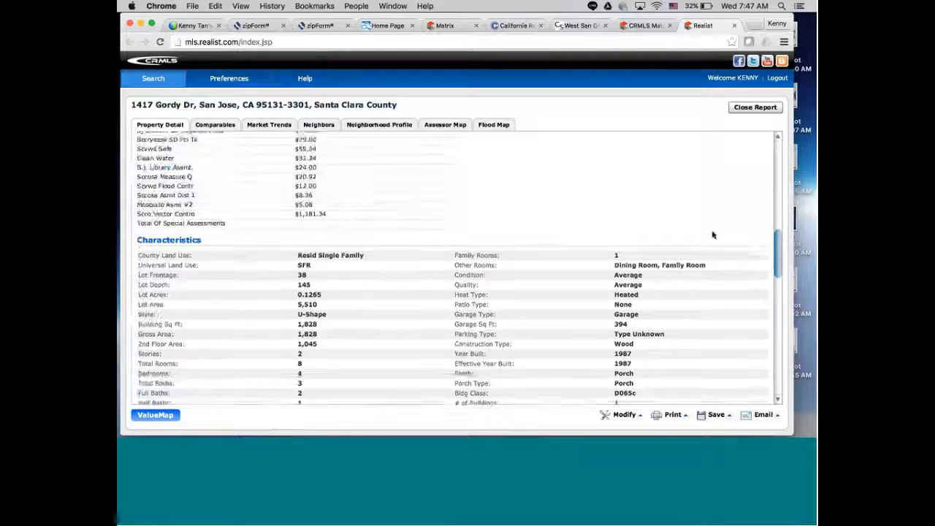
pyautogui.scroll(9, 711, 220)
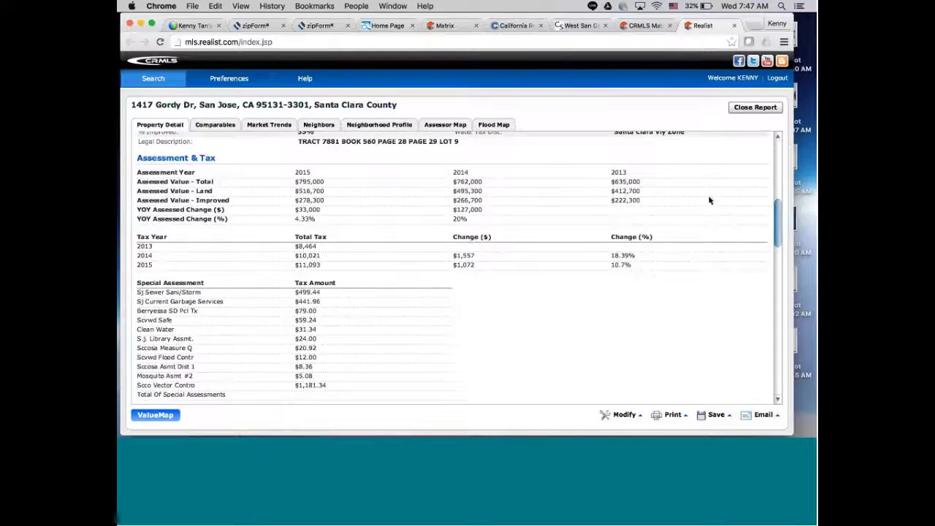
pyautogui.scroll(5, 708, 170)
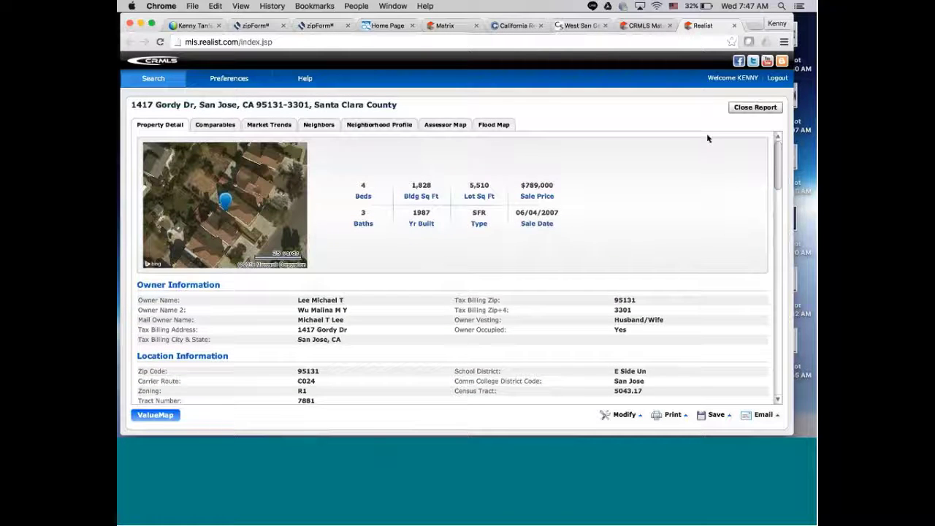
pyautogui.click(755, 107)
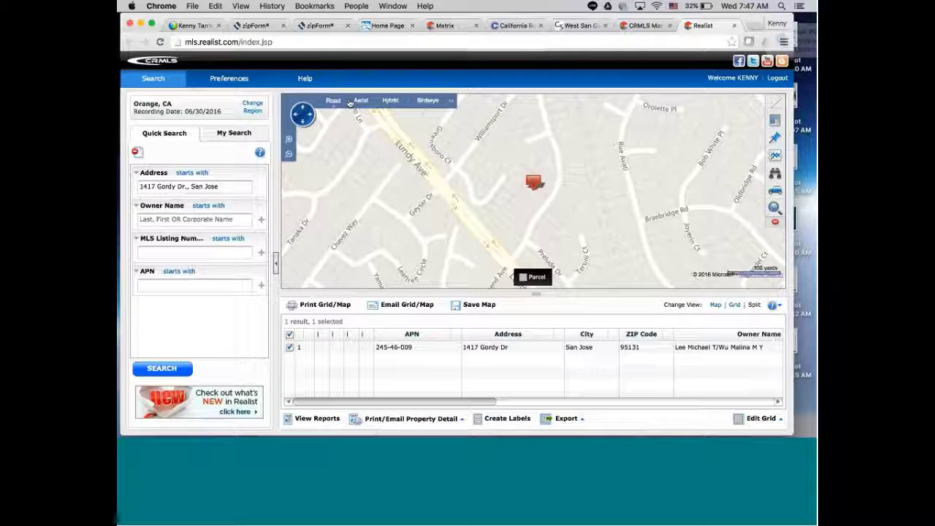
# Close the errored Realist tab and relaunch Realist 6 from the MLSListings home page.
pyautogui.click(381, 28)
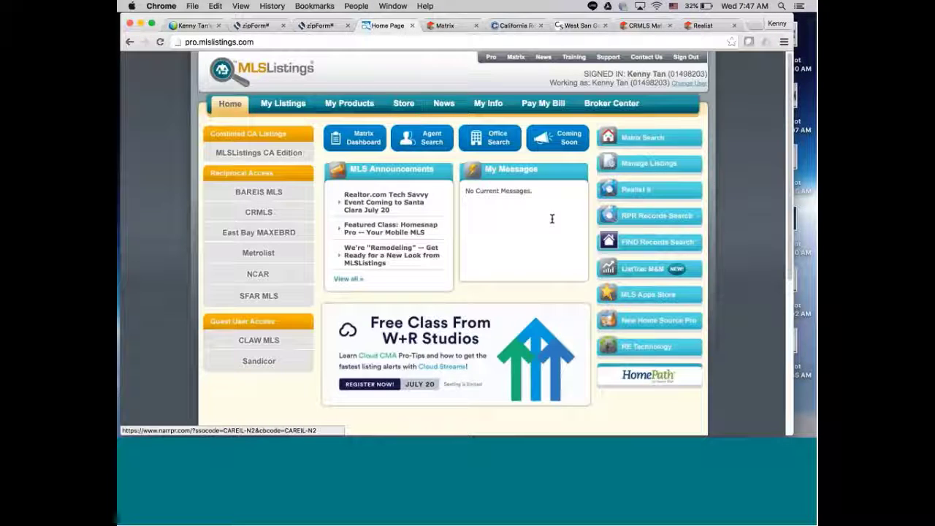
pyautogui.click(646, 191)
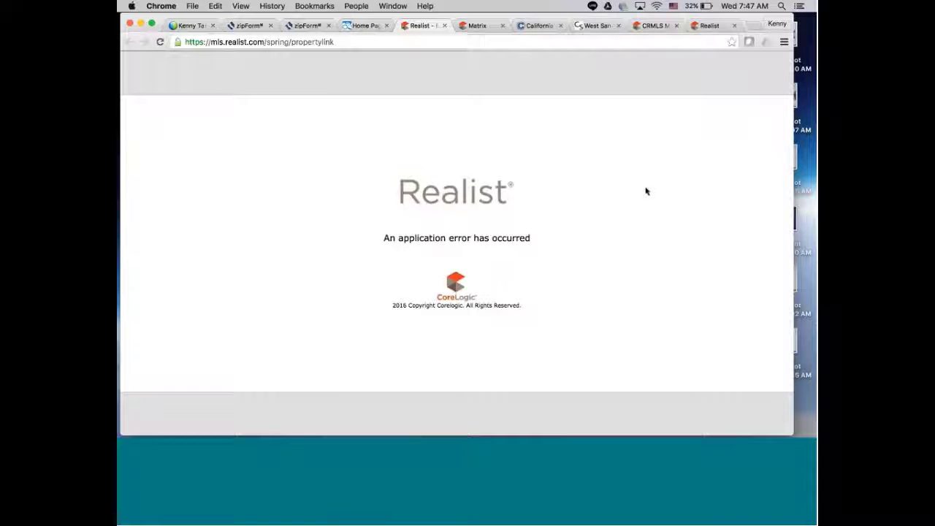
pyautogui.click(444, 26)
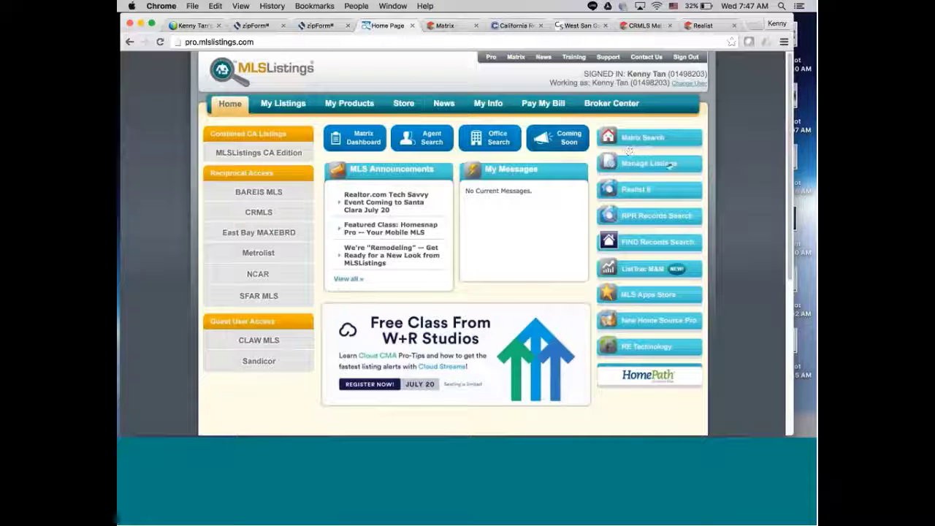
pyautogui.click(636, 190)
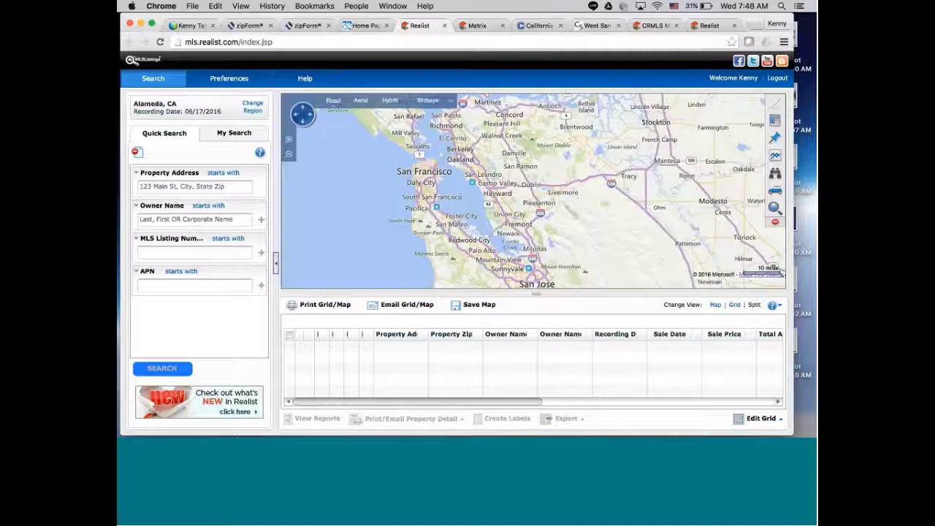
# Search Realist by the property's street address in San Jose, CA to open its report.
pyautogui.click(193, 185)
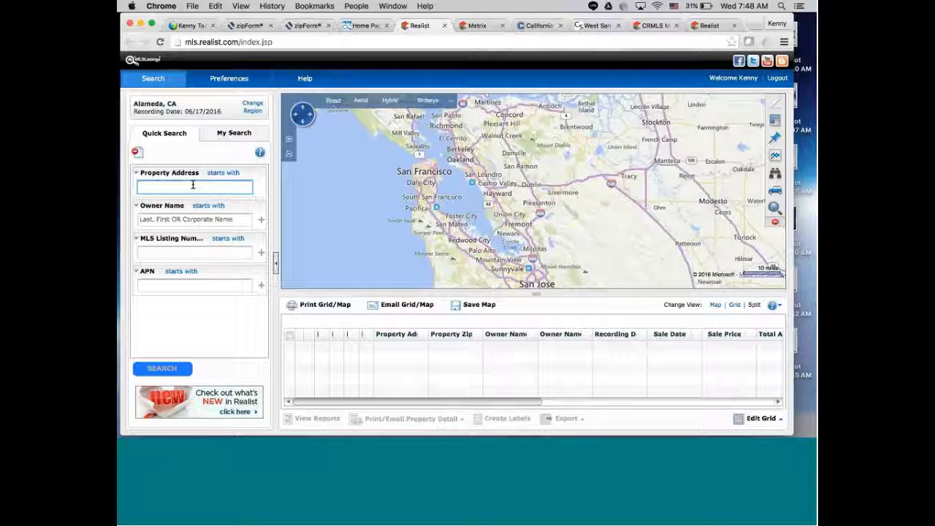
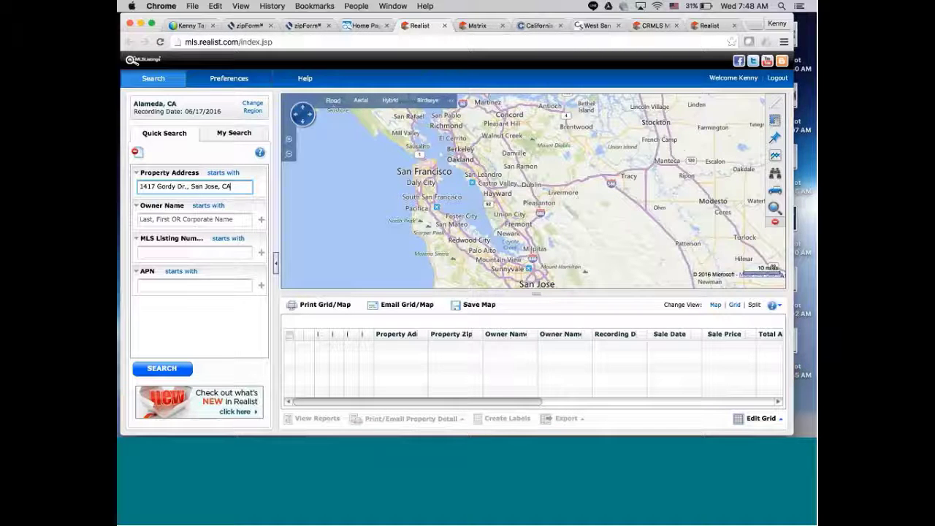
pyautogui.press('Return')
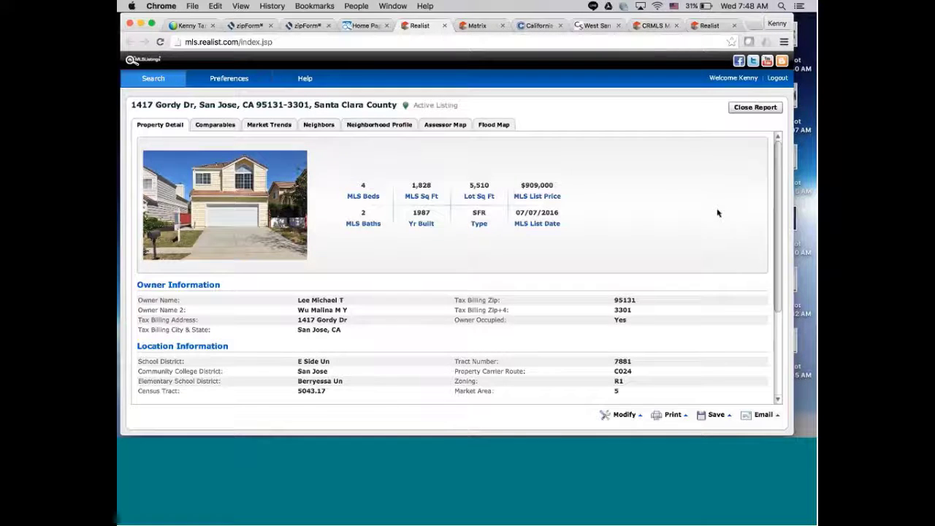
# From the report's Listing Information, open the active $909,000 MLS listing in Matrix.
pyautogui.scroll(-3, 781, 225)
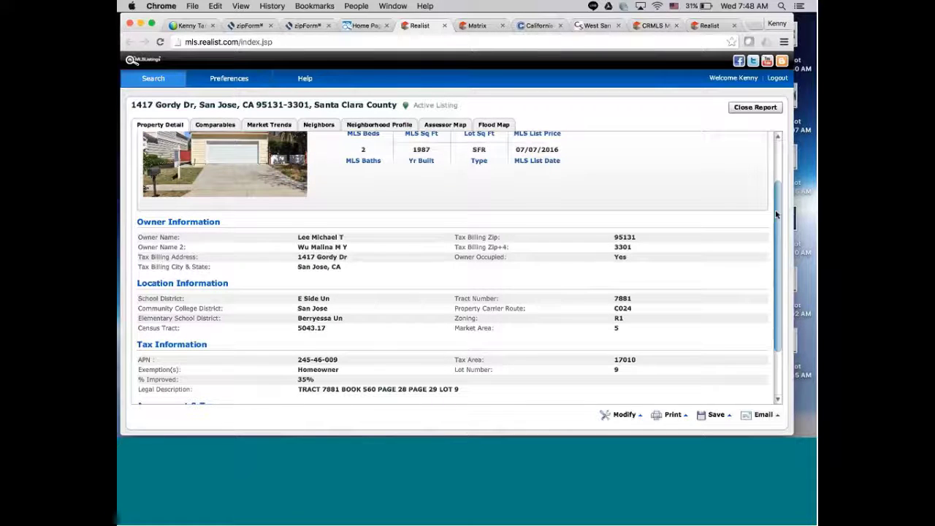
pyautogui.moveTo(777, 214); pyautogui.dragTo(768, 330)
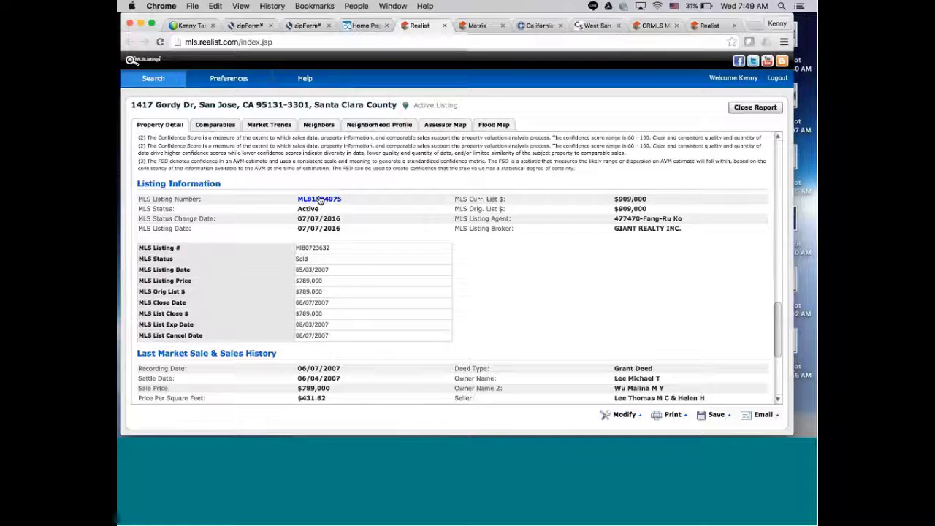
pyautogui.click(320, 199)
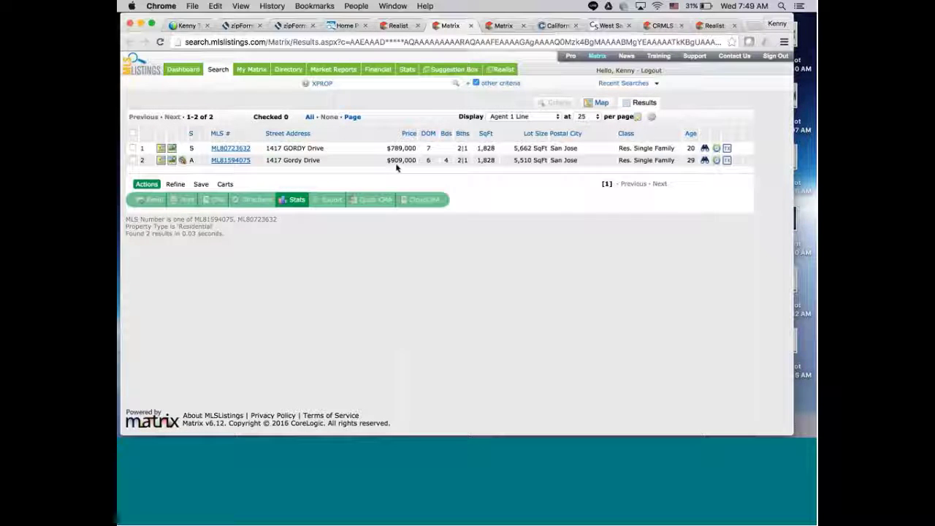
# Open listing ML81594075's full detail and bring up its listing agent's contact card.
pyautogui.click(220, 162)
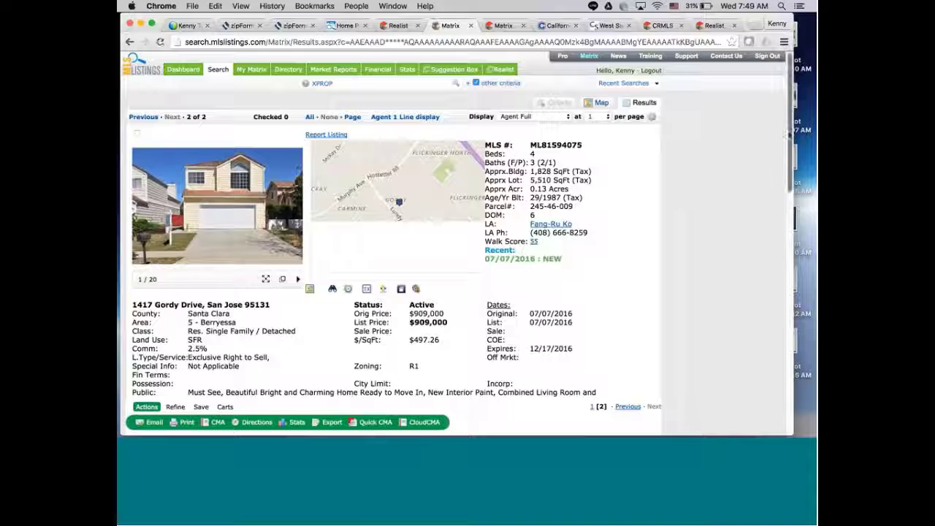
pyautogui.scroll(-1, 791, 149)
pyautogui.scroll(-1, 792, 149)
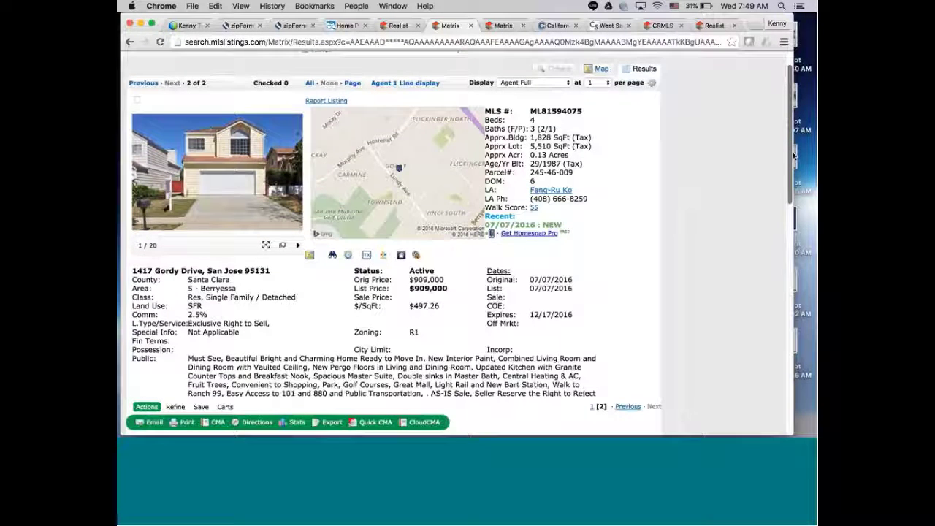
pyautogui.scroll(-1, 547, 169)
pyautogui.click(548, 169)
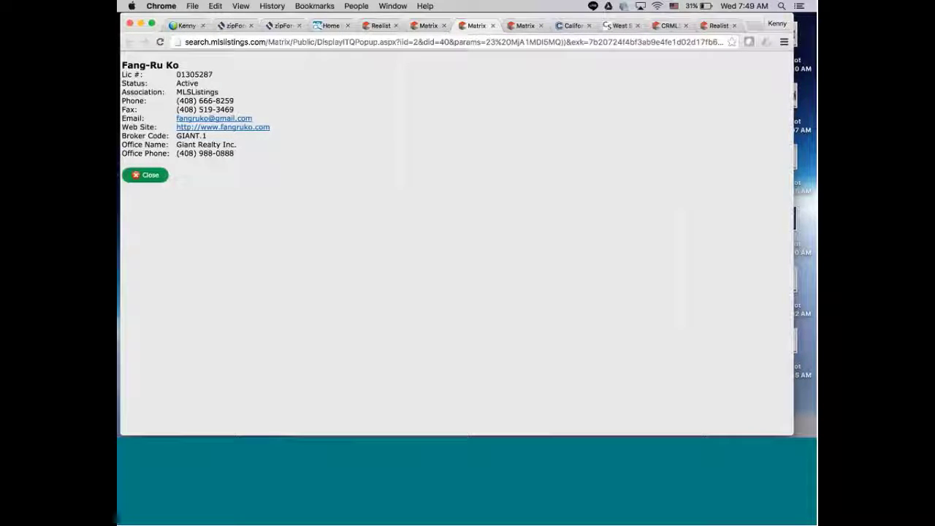
# Copy the listing agent's name from the Matrix contact card and return to zipForm Plus.
pyautogui.moveTo(121, 65); pyautogui.dragTo(175, 66)
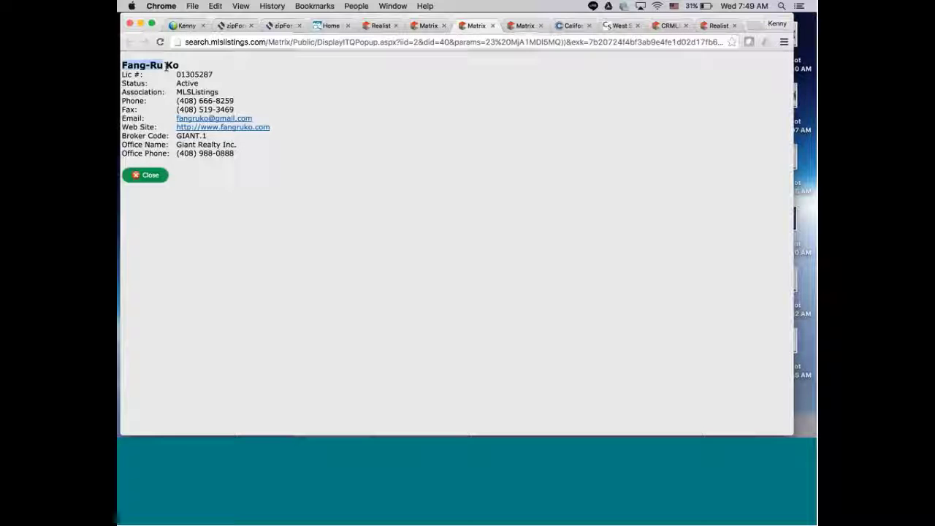
pyautogui.rightClick(174, 67)
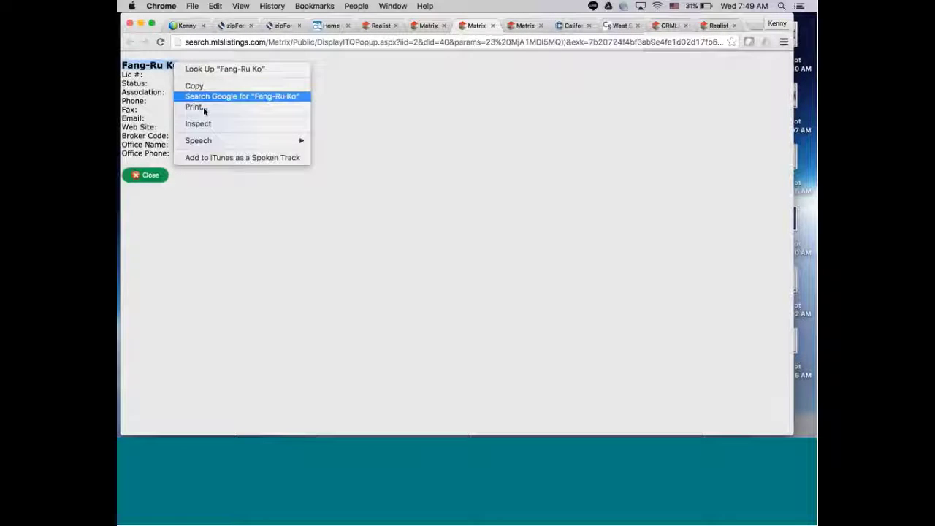
pyautogui.click(212, 87)
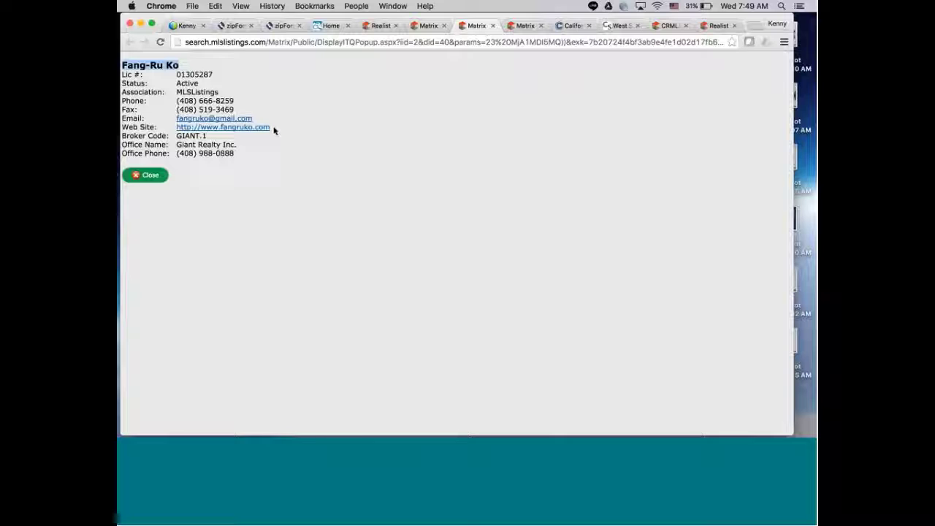
pyautogui.click(760, 424)
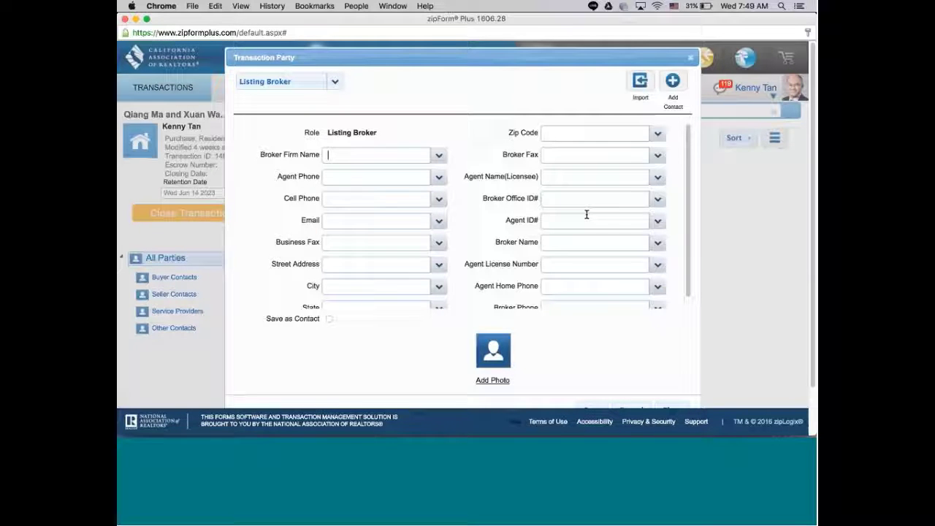
# Paste the agent's name into Agent Name (Licensee) and minimize zipForm Plus.
pyautogui.rightClick(566, 178)
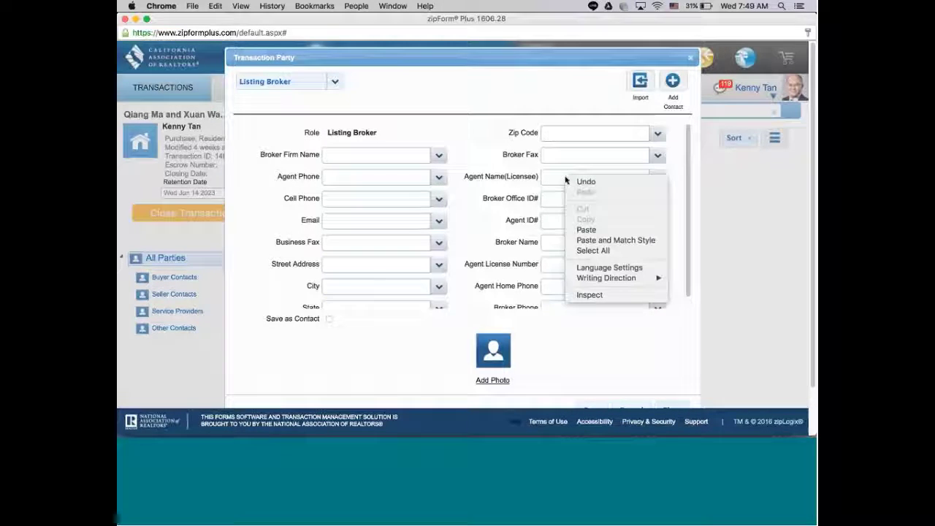
pyautogui.click(587, 229)
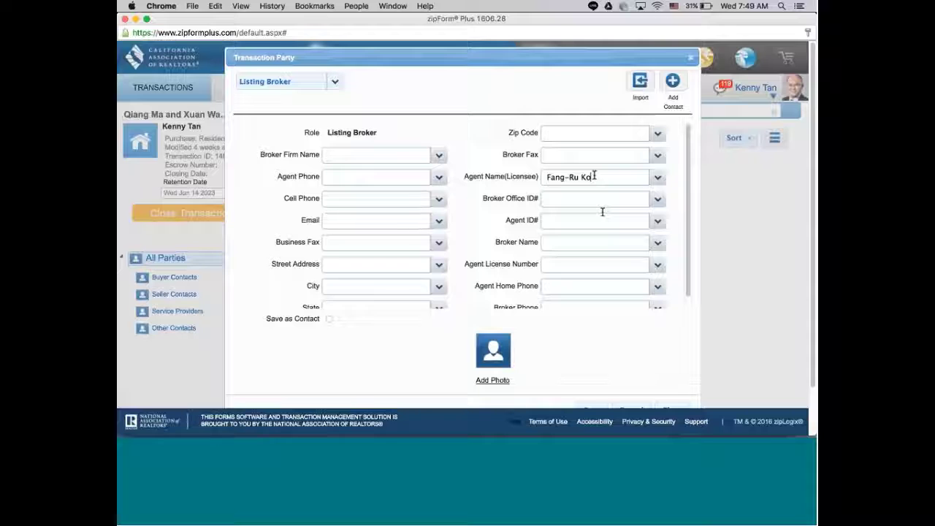
pyautogui.click(135, 20)
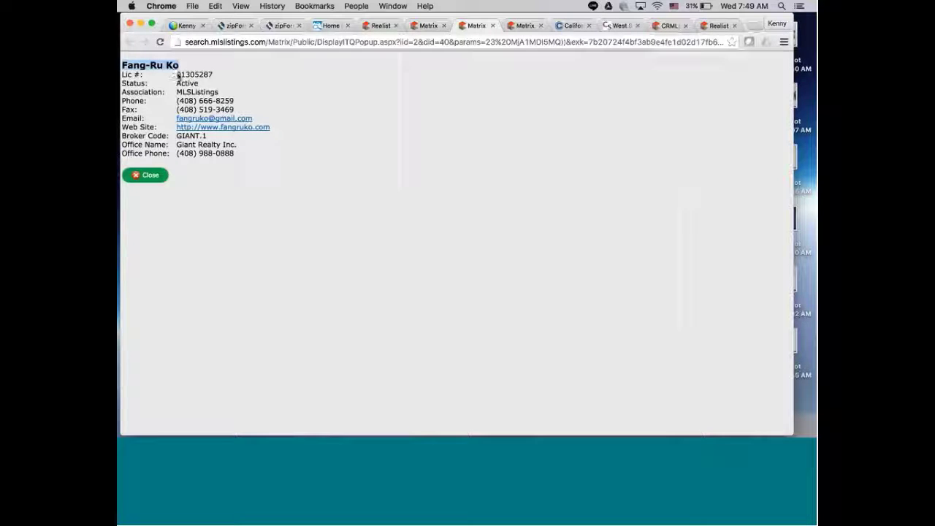
# Copy the agent's Lic # from the contact card and go back to zipForm Plus.
pyautogui.moveTo(177, 75); pyautogui.dragTo(217, 73)
pyautogui.click(207, 74)
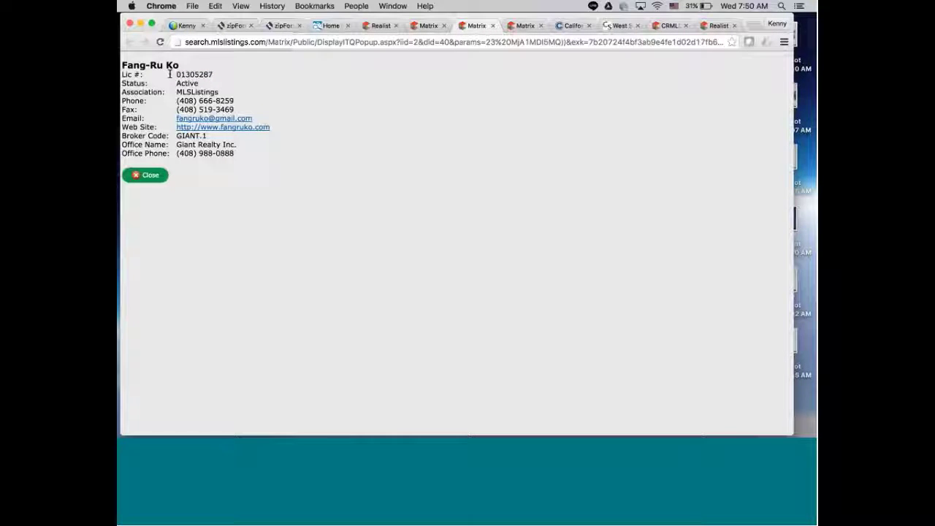
pyautogui.moveTo(178, 75); pyautogui.dragTo(208, 76)
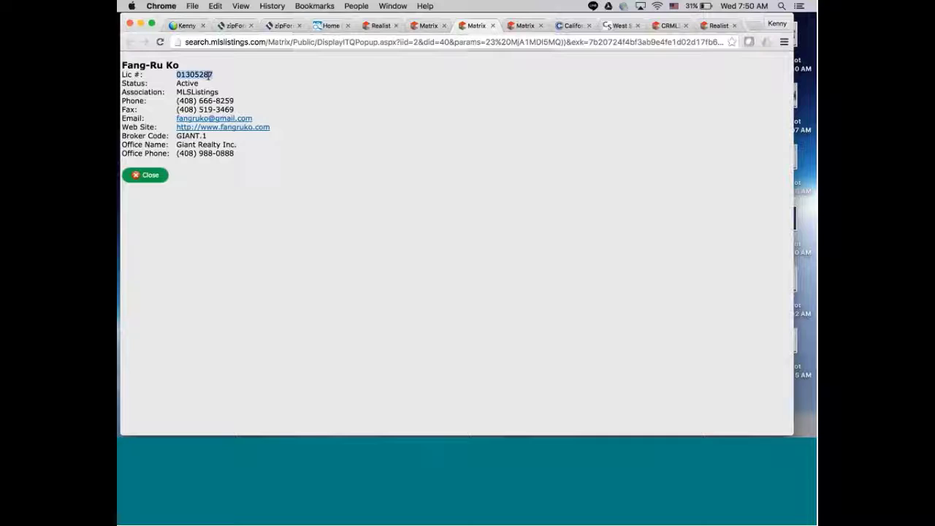
pyautogui.rightClick(209, 75)
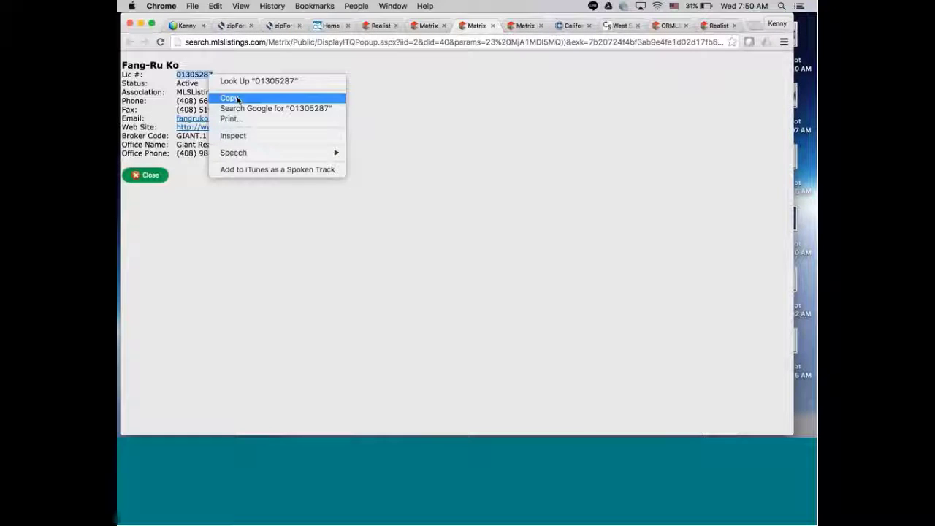
pyautogui.click(238, 99)
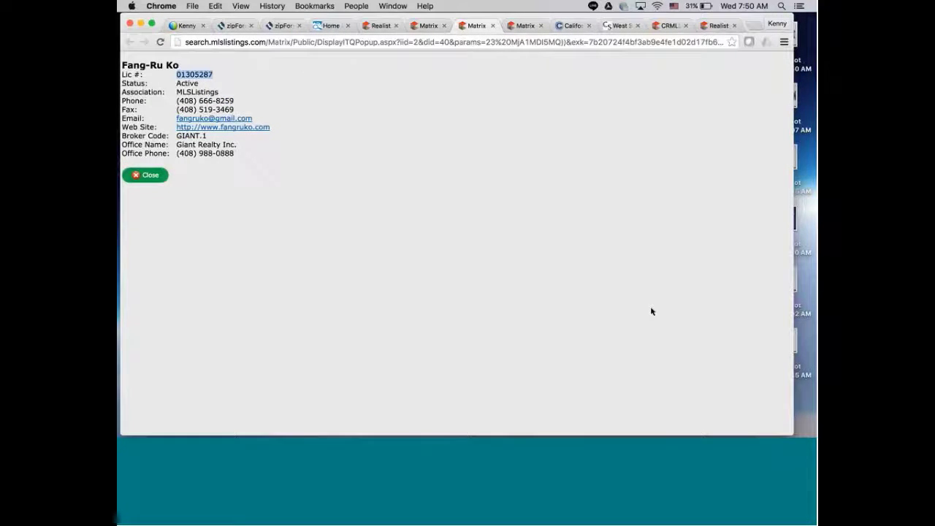
pyautogui.moveTo(760, 425)
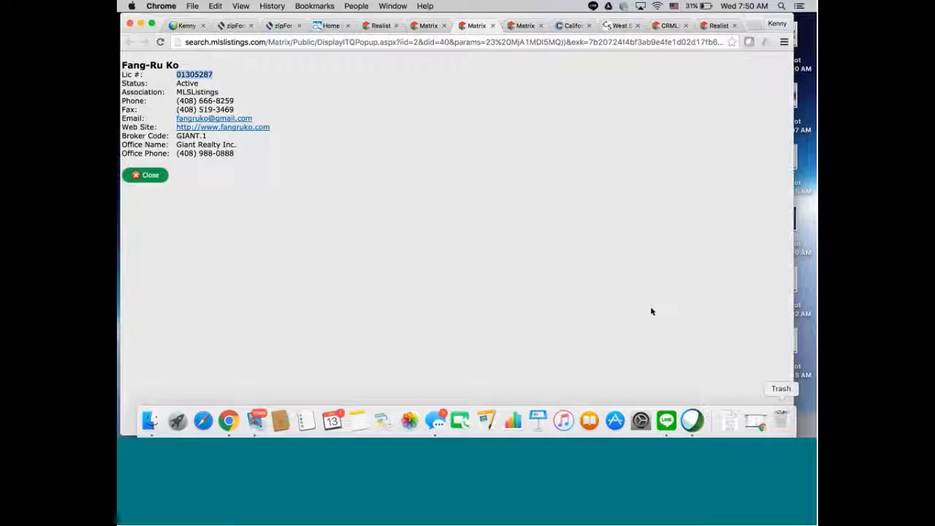
pyautogui.click(759, 426)
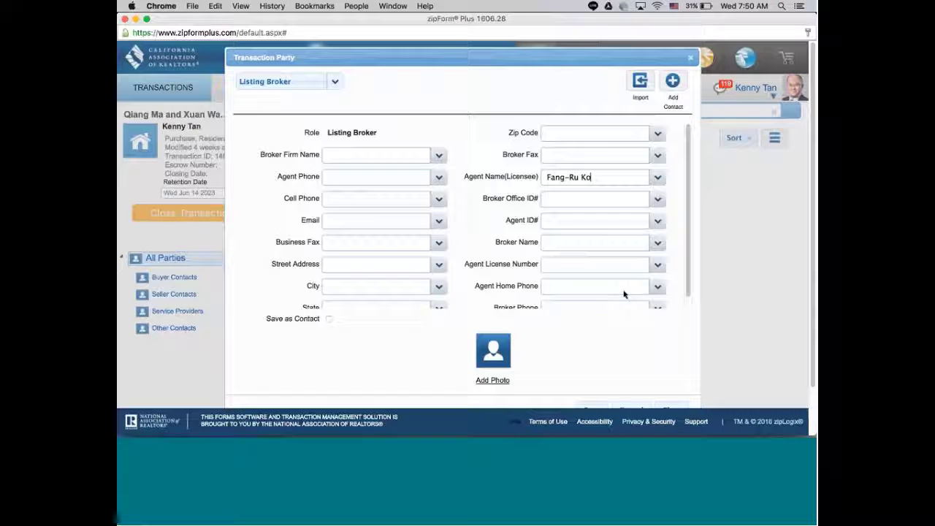
# Paste the license number into Agent License Number, then return to the Matrix contact card.
pyautogui.rightClick(578, 269)
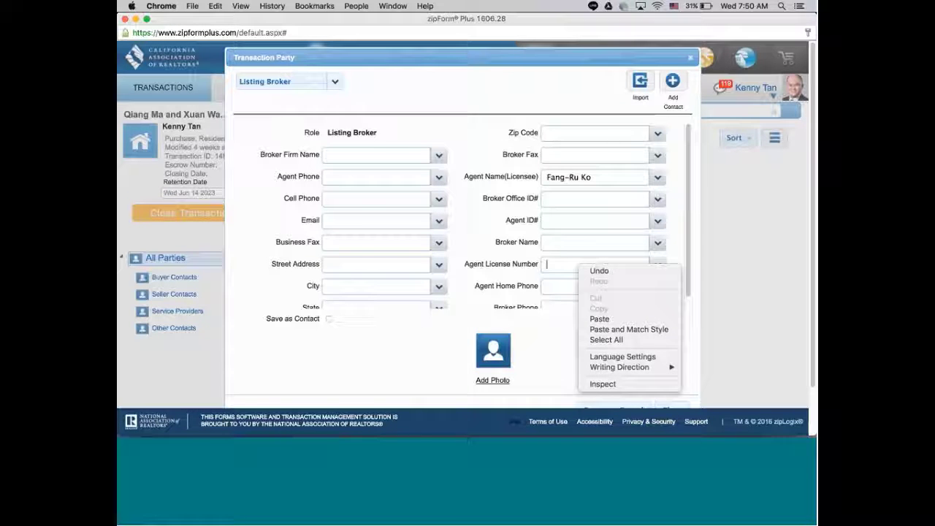
pyautogui.click(599, 319)
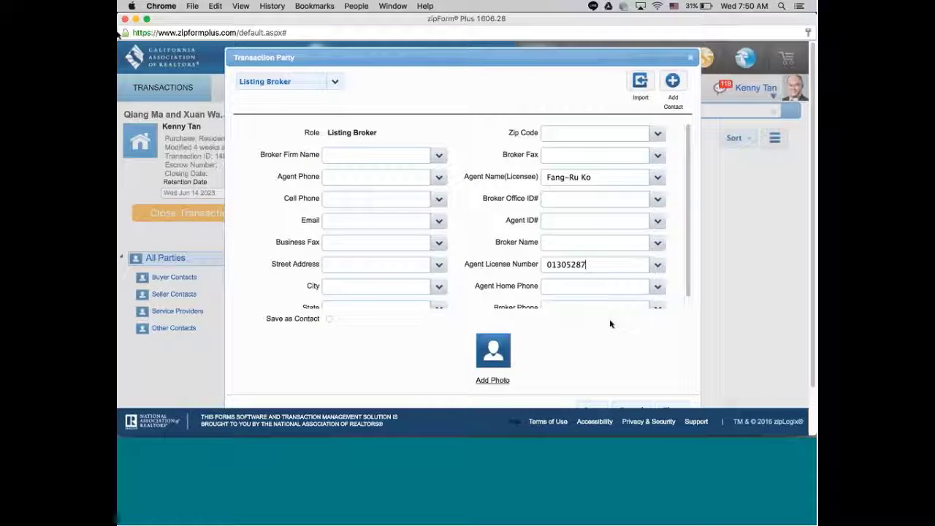
pyautogui.press('super+grave')
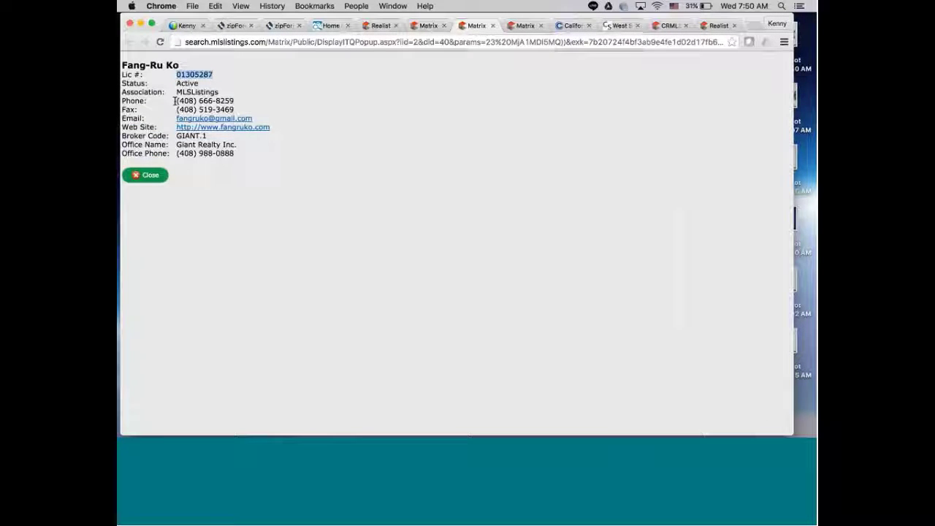
# Copy the agent's Phone value from the contact card and bring zipForm Plus back.
pyautogui.moveTo(174, 101); pyautogui.dragTo(227, 100)
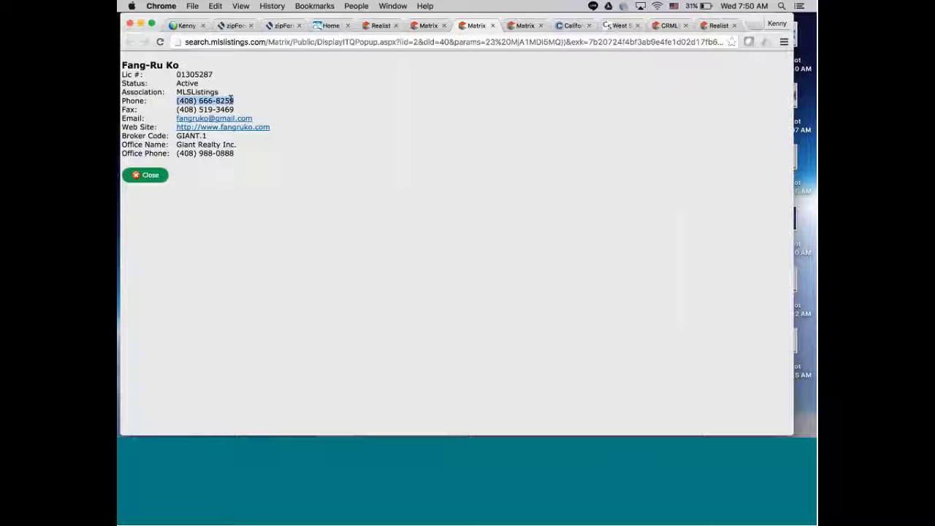
pyautogui.rightClick(232, 100)
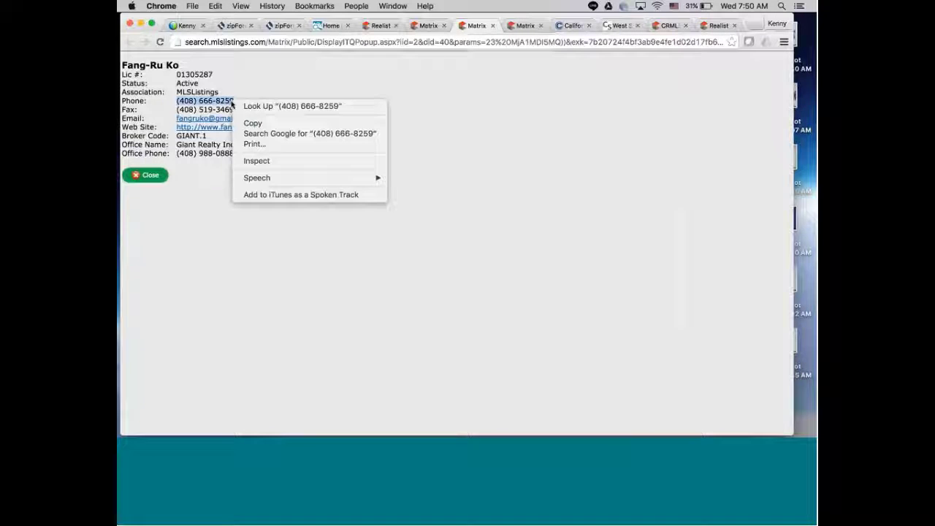
pyautogui.click(259, 125)
pyautogui.moveTo(729, 421)
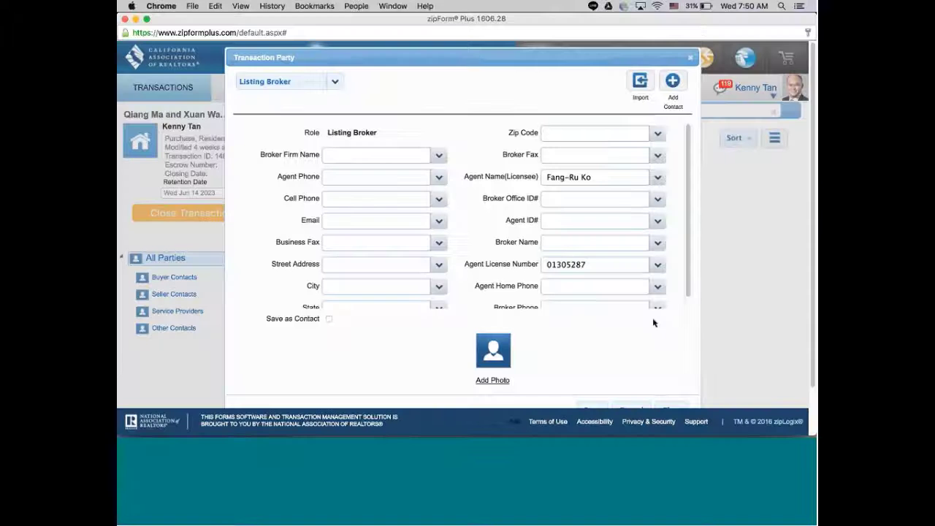
pyautogui.click(723, 421)
# Paste the phone number into Agent Home Phone, then minimize zipForm Plus.
pyautogui.click(565, 287)
pyautogui.rightClick(564, 289)
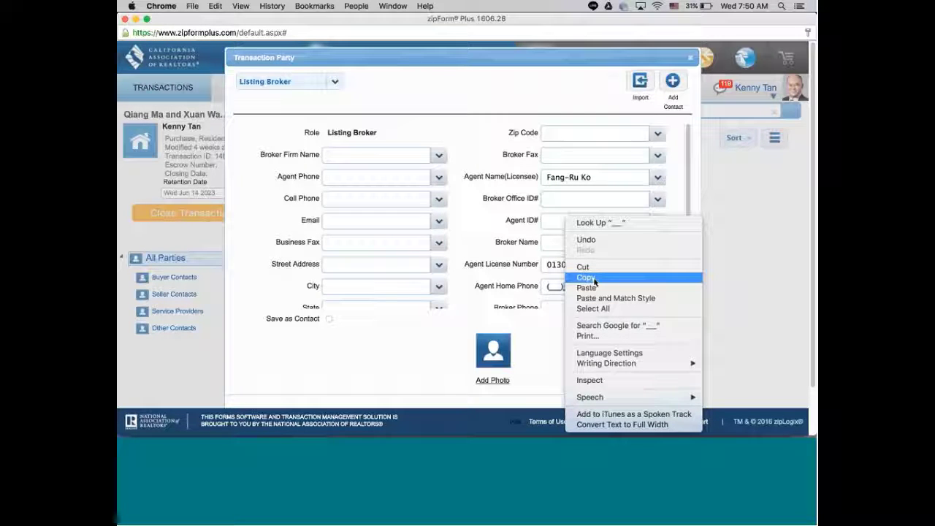
pyautogui.click(594, 288)
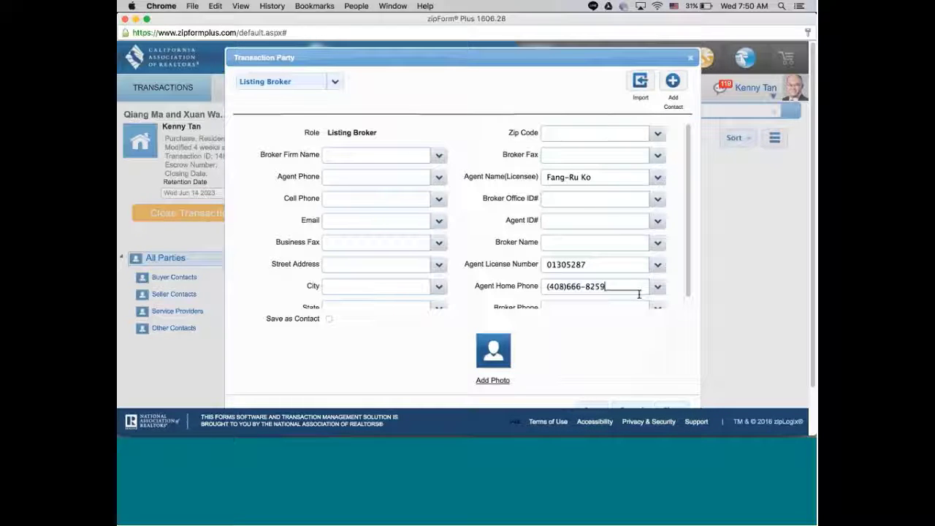
pyautogui.click(603, 308)
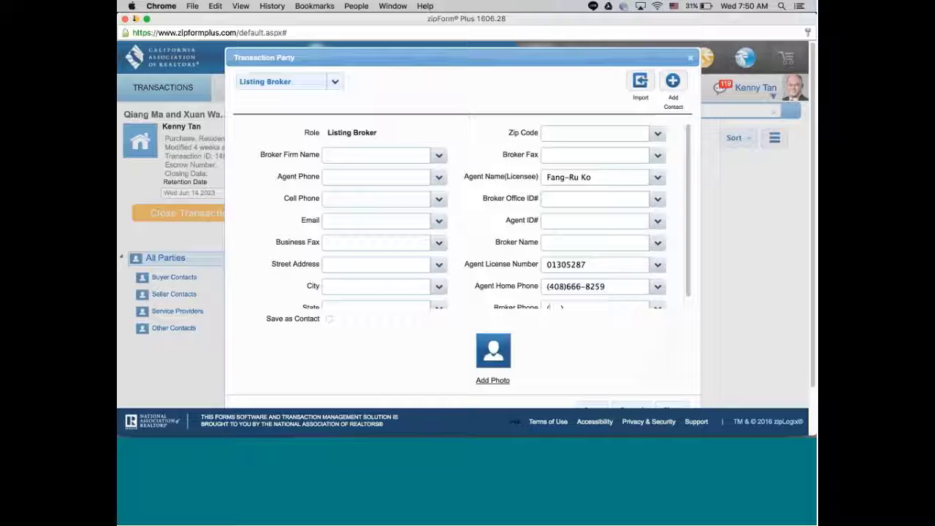
pyautogui.click(135, 21)
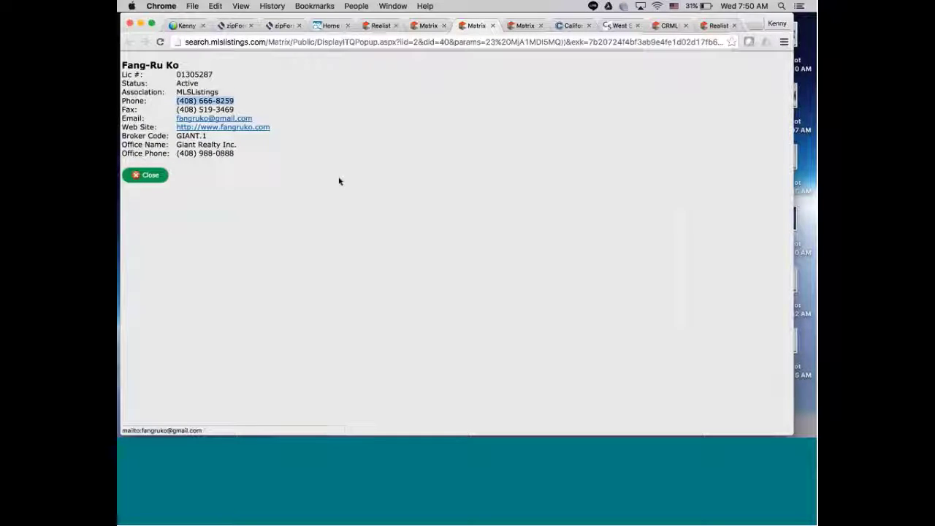
# Copy the agent's e-mail address from the Email link and return to zipForm Plus.
pyautogui.rightClick(189, 118)
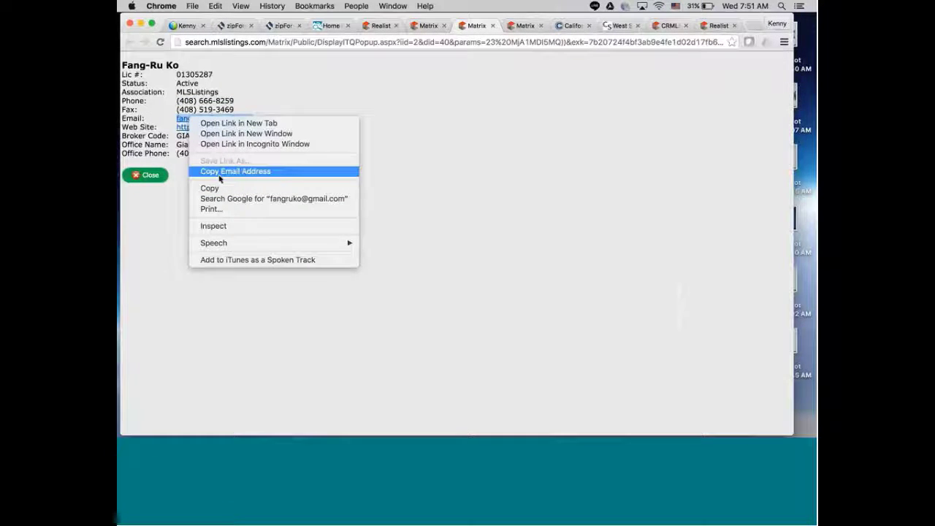
pyautogui.click(219, 170)
pyautogui.moveTo(730, 423)
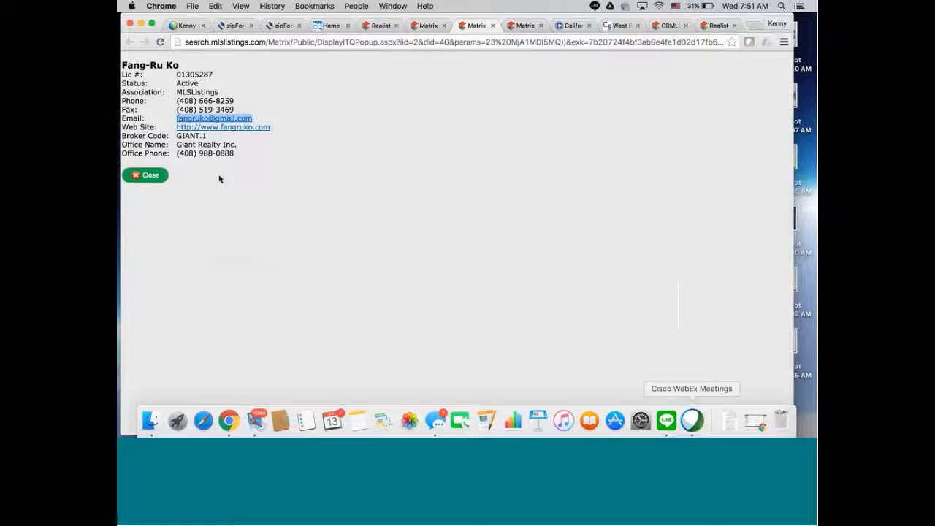
pyautogui.click(750, 417)
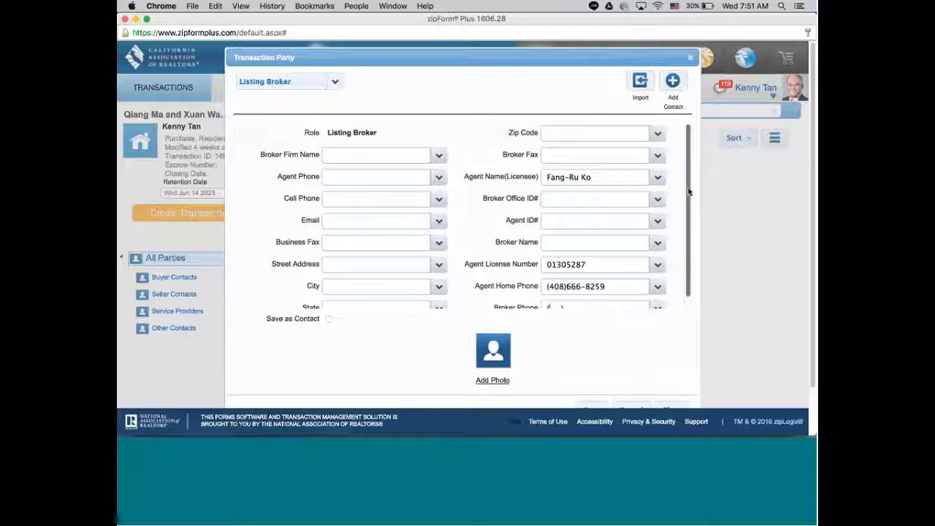
# Paste the agent's email address into the Email field and return to the MLS contact card.
pyautogui.scroll(-1, 688, 191)
pyautogui.rightClick(348, 215)
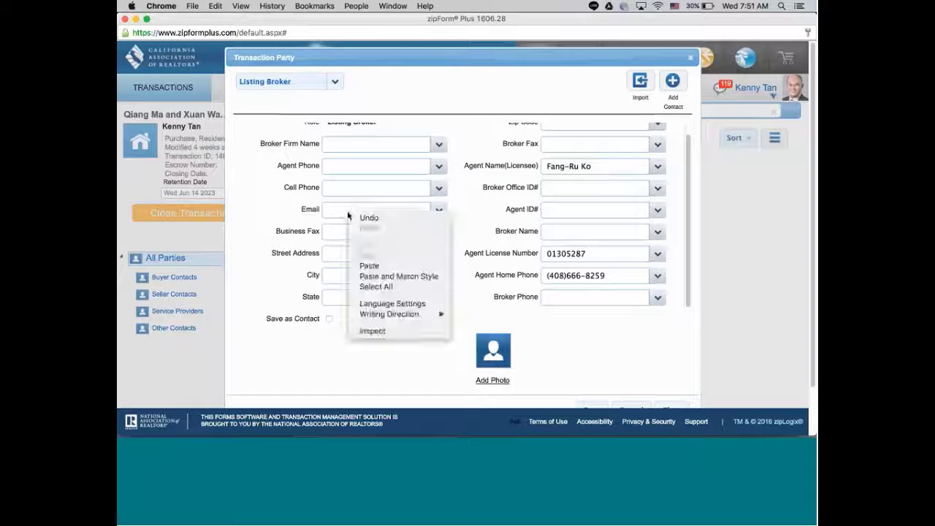
pyautogui.click(382, 272)
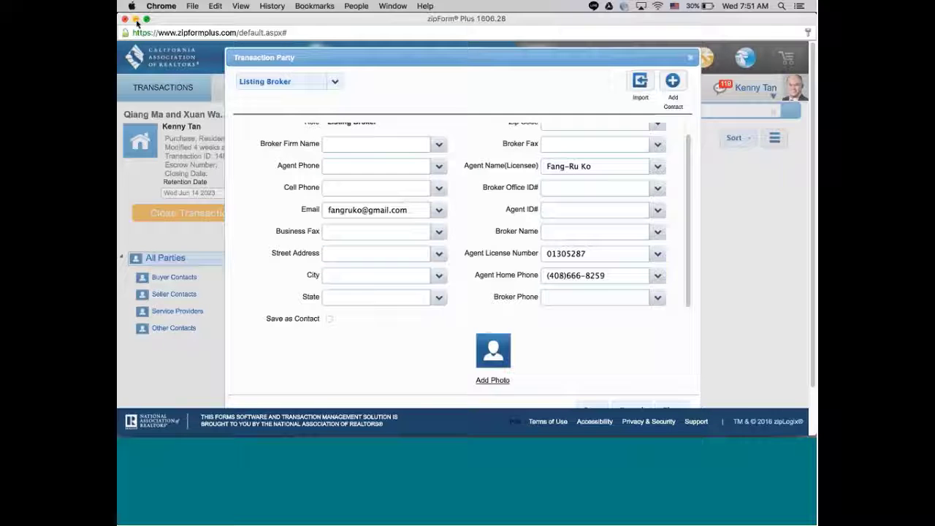
pyautogui.click(135, 20)
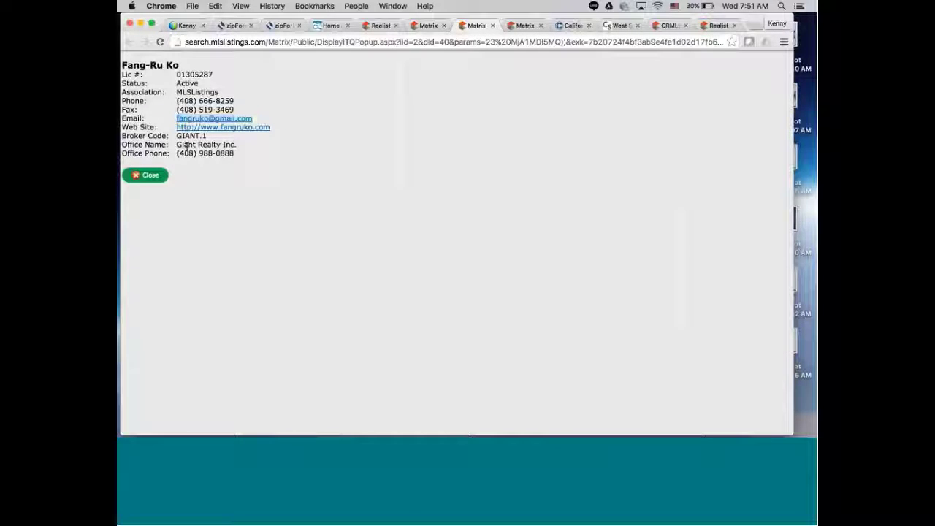
# Copy the office name Giant Realty Inc. from the Matrix contact card and return to zipForm Plus.
pyautogui.moveTo(176, 145); pyautogui.dragTo(247, 146)
pyautogui.rightClick(234, 143)
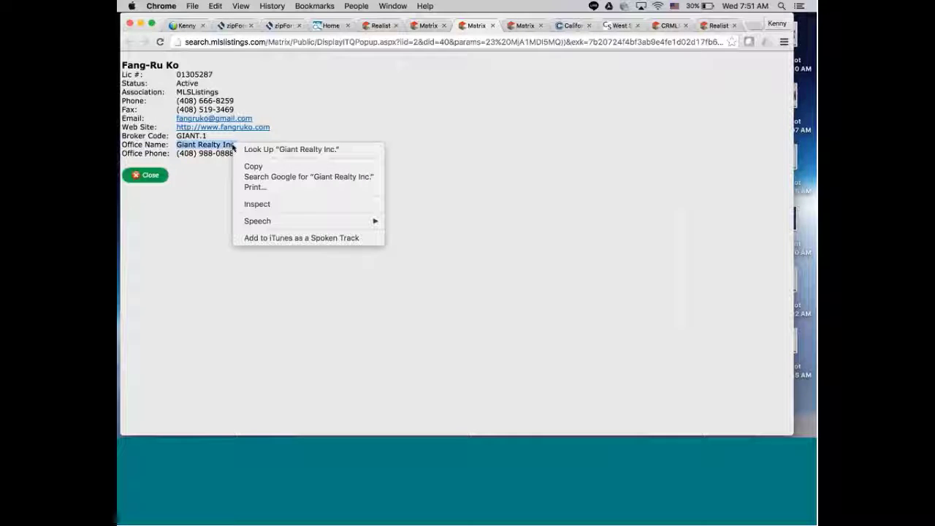
pyautogui.click(262, 168)
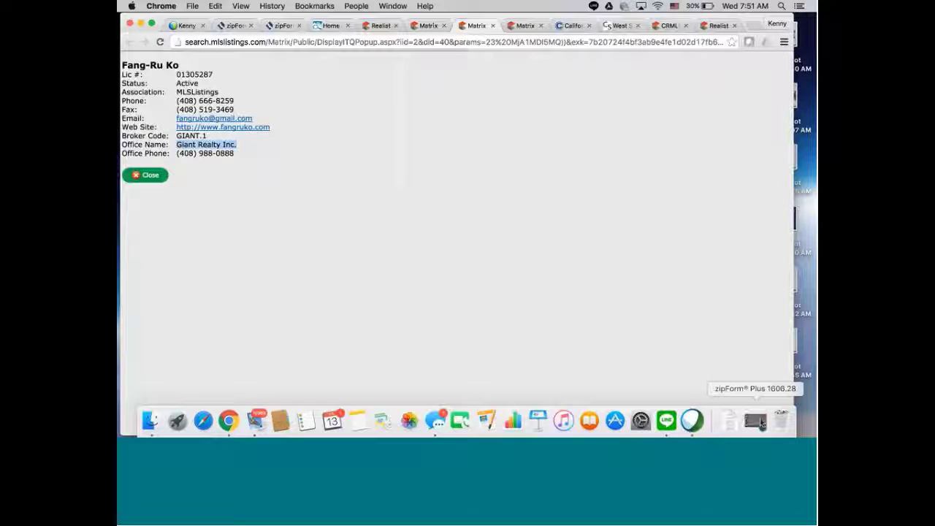
pyautogui.click(755, 422)
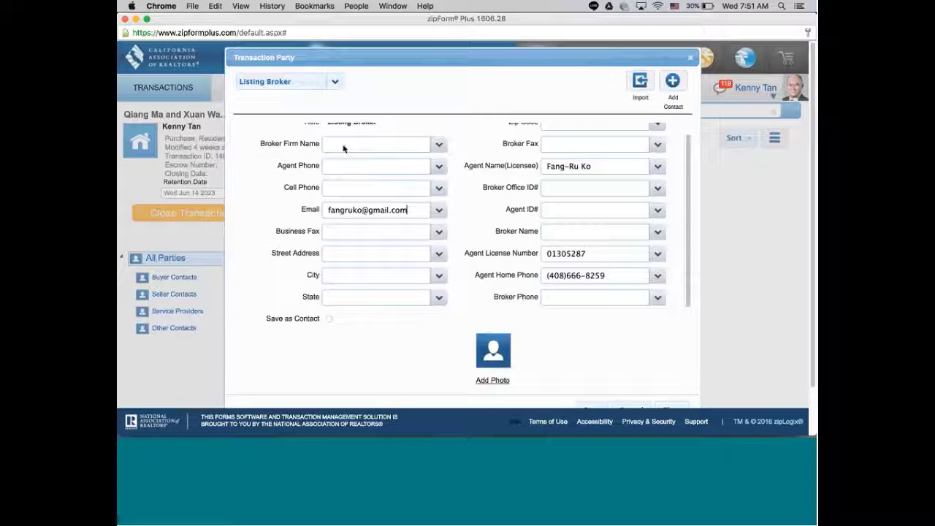
# Paste Giant Realty Inc. into Broker Firm Name and cut the number out of Agent Home Phone.
pyautogui.rightClick(343, 148)
pyautogui.click(377, 197)
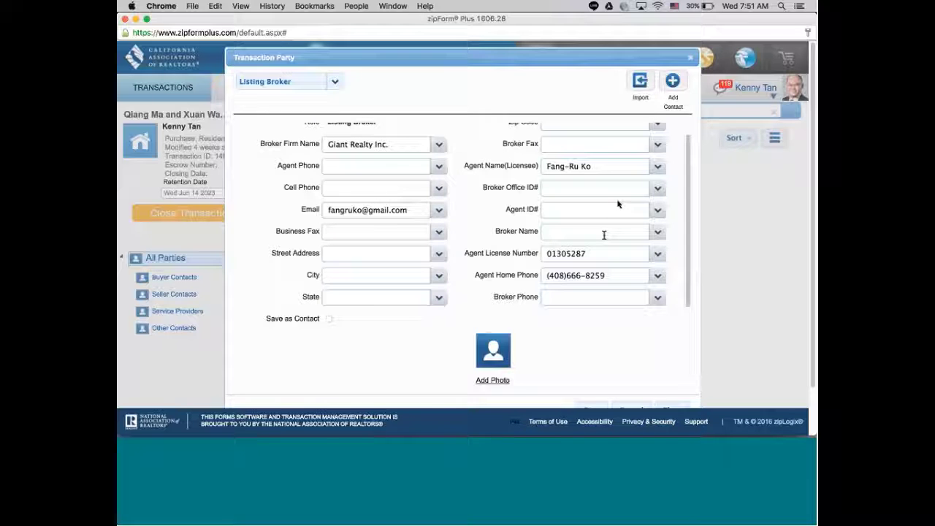
pyautogui.tripleClick(563, 278)
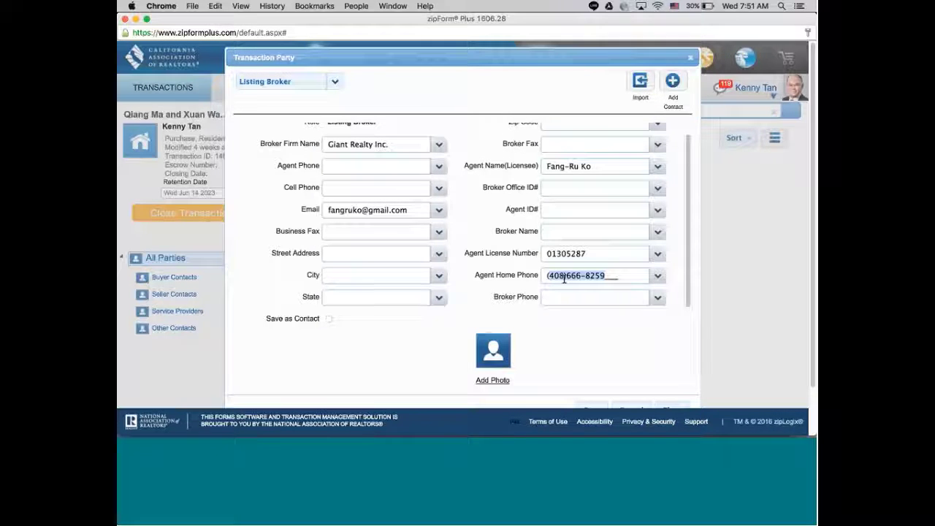
pyautogui.rightClick(570, 276)
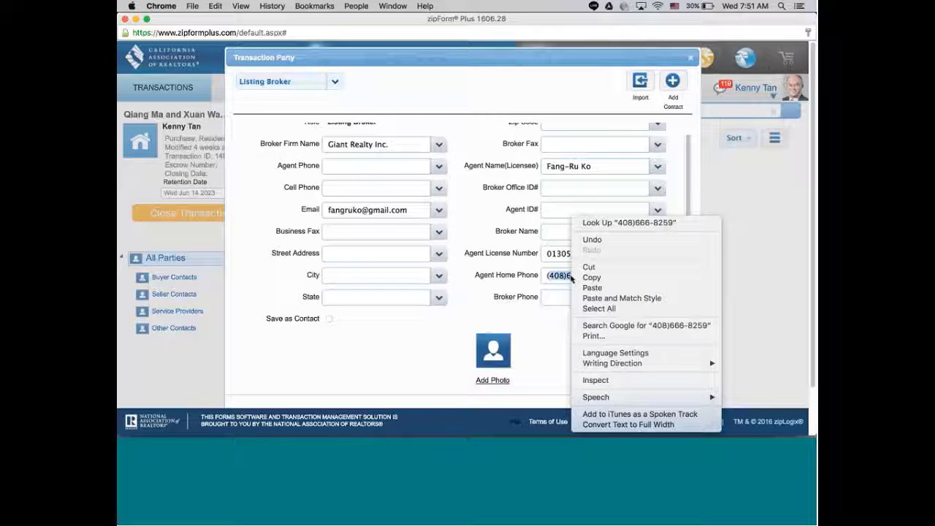
pyautogui.click(597, 268)
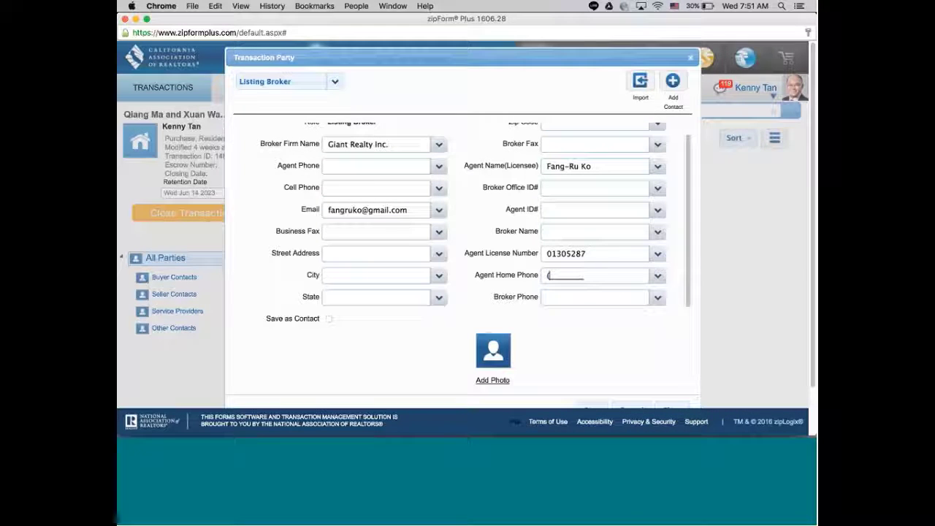
# Paste the agent's phone number into Cell Phone, then go back to the Matrix contact card.
pyautogui.click(343, 165)
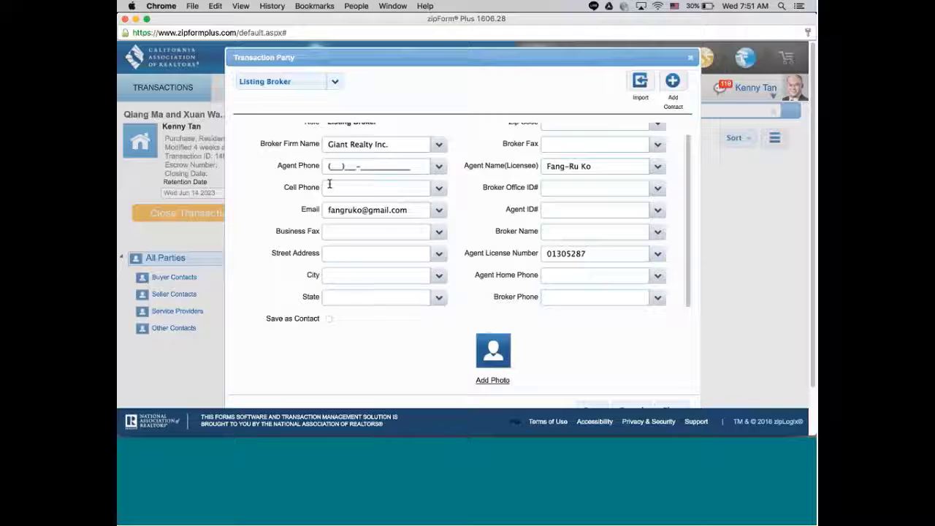
pyautogui.click(330, 186)
pyautogui.rightClick(329, 188)
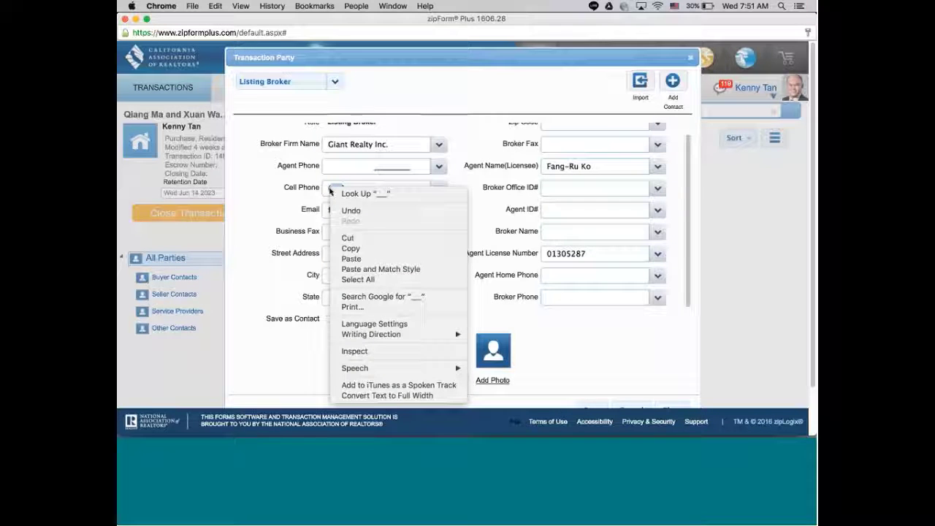
pyautogui.click(361, 264)
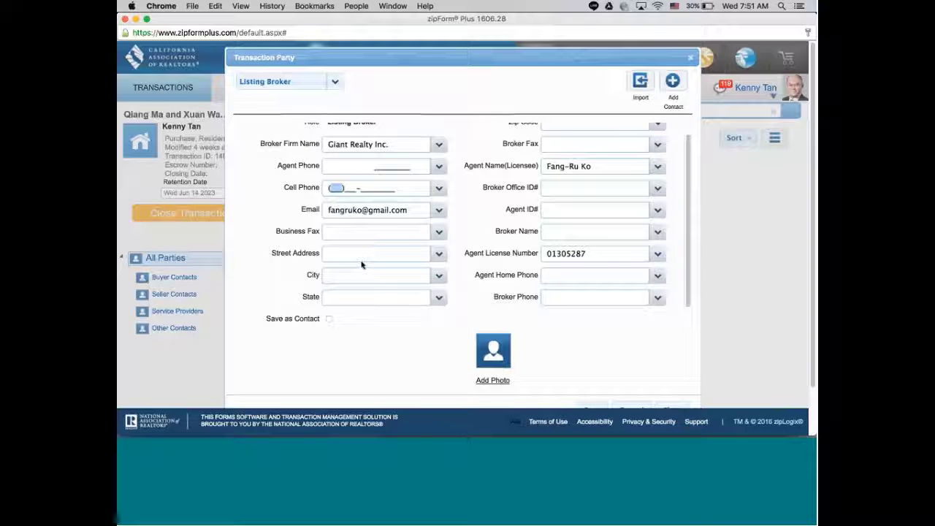
pyautogui.press('super+v')
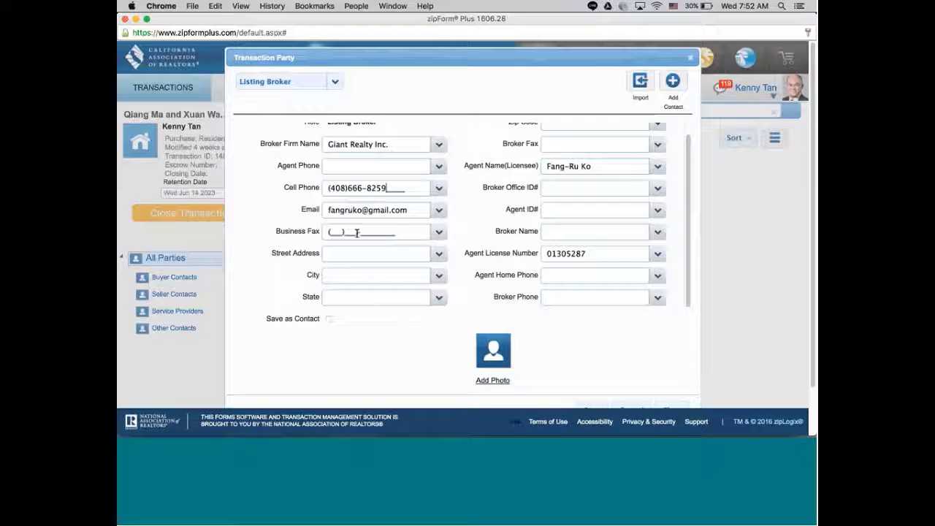
pyautogui.click(341, 210)
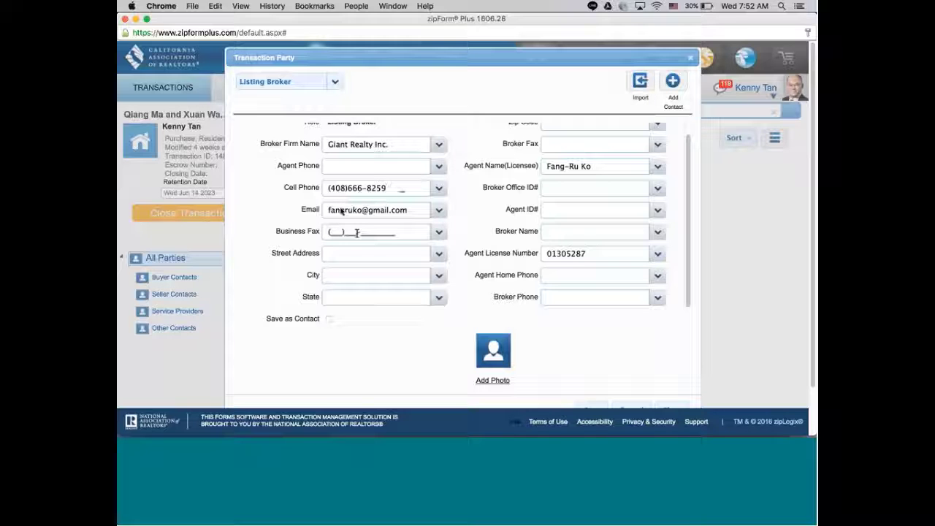
pyautogui.click(135, 19)
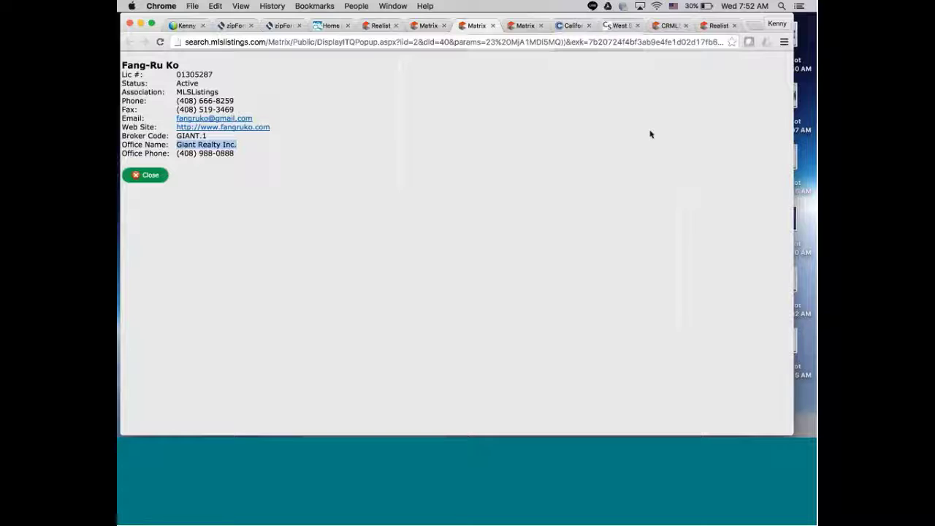
# Open the full details of listing ML81594075 from the Realist report.
pyautogui.click(381, 24)
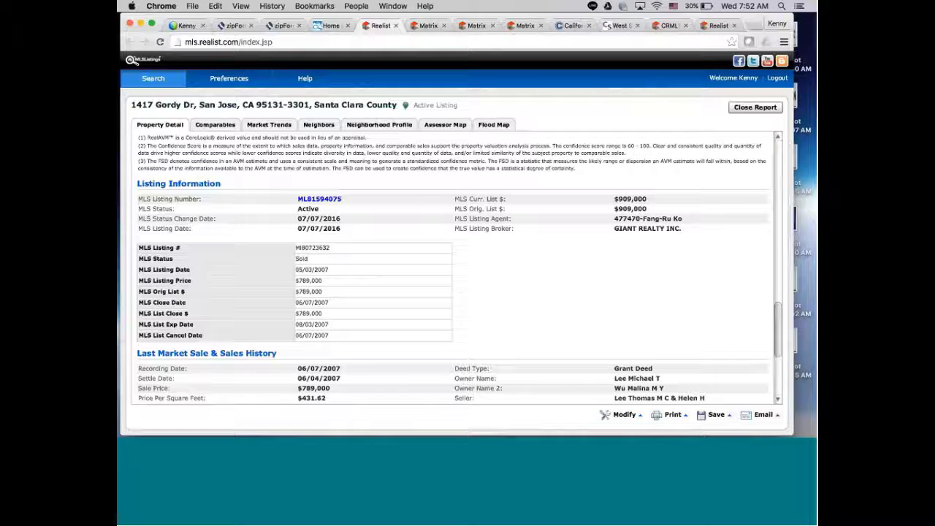
pyautogui.click(315, 199)
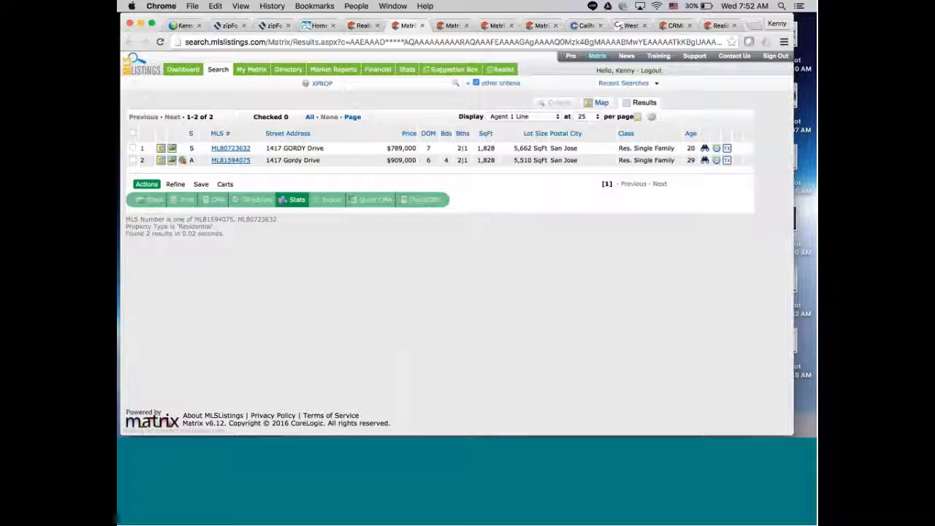
pyautogui.click(223, 162)
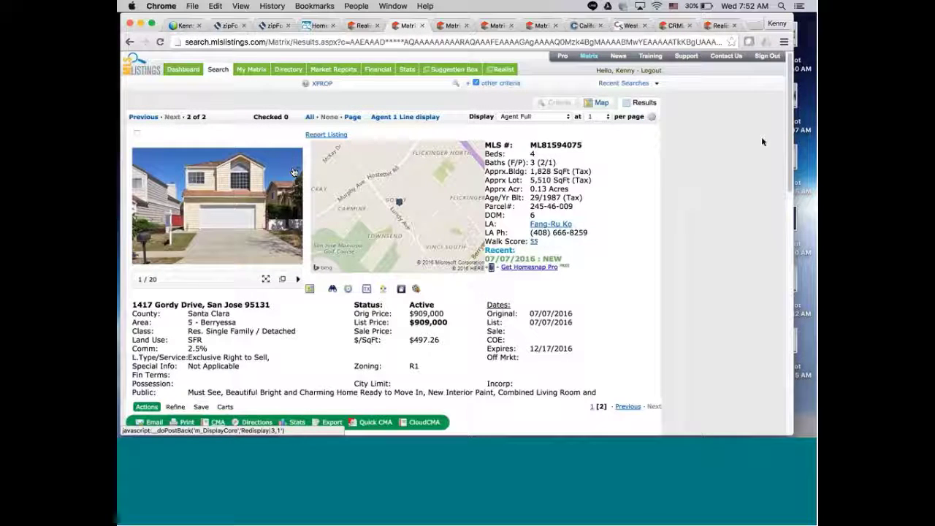
pyautogui.scroll(-1, 790, 213)
pyautogui.moveTo(790, 213); pyautogui.dragTo(790, 395)
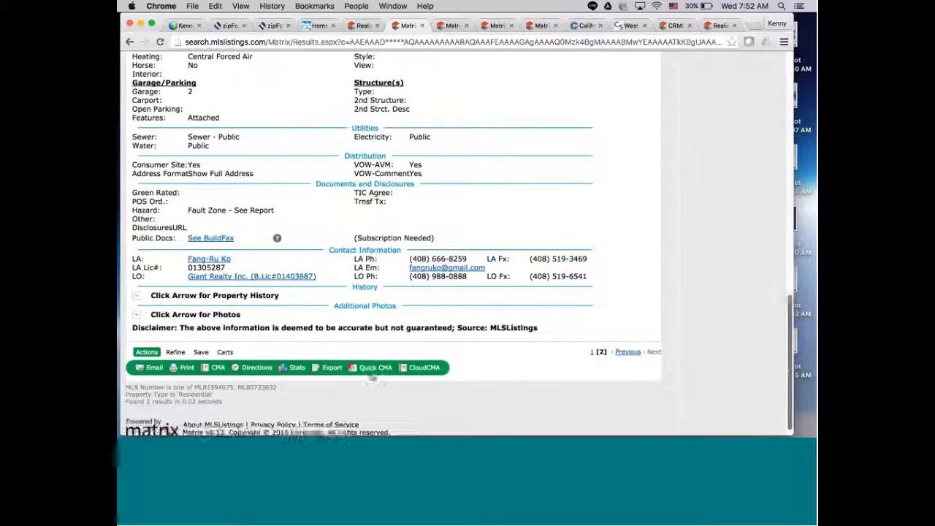
# Open the Giant Realty Inc. office details and copy its Cupertino office address.
pyautogui.click(255, 279)
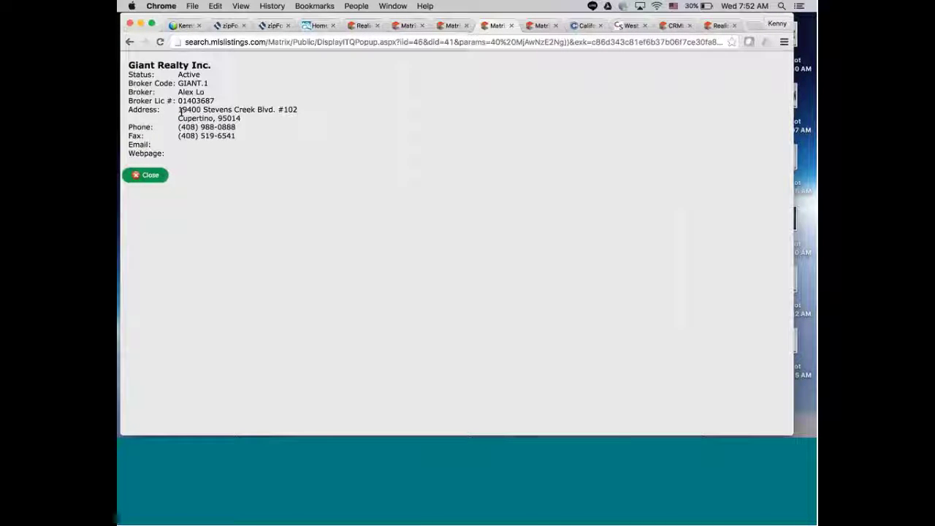
pyautogui.moveTo(179, 111); pyautogui.dragTo(241, 120)
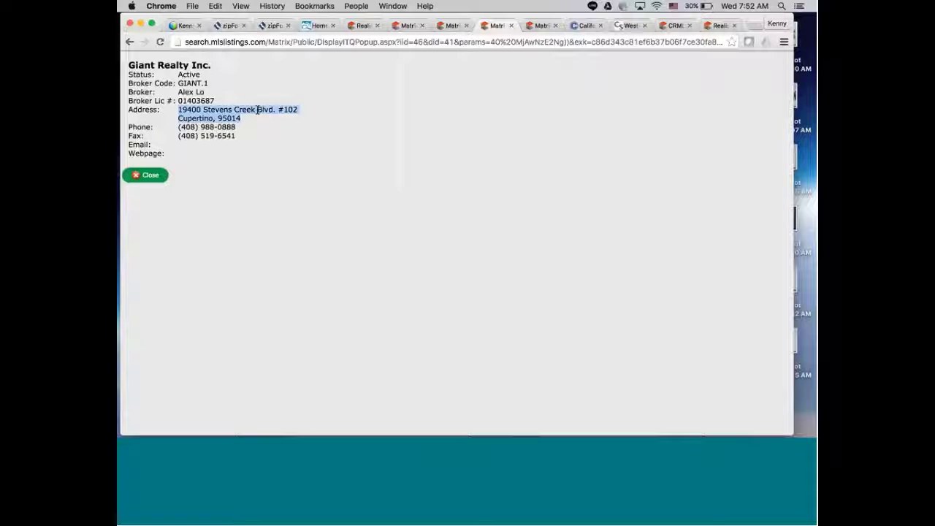
pyautogui.rightClick(258, 112)
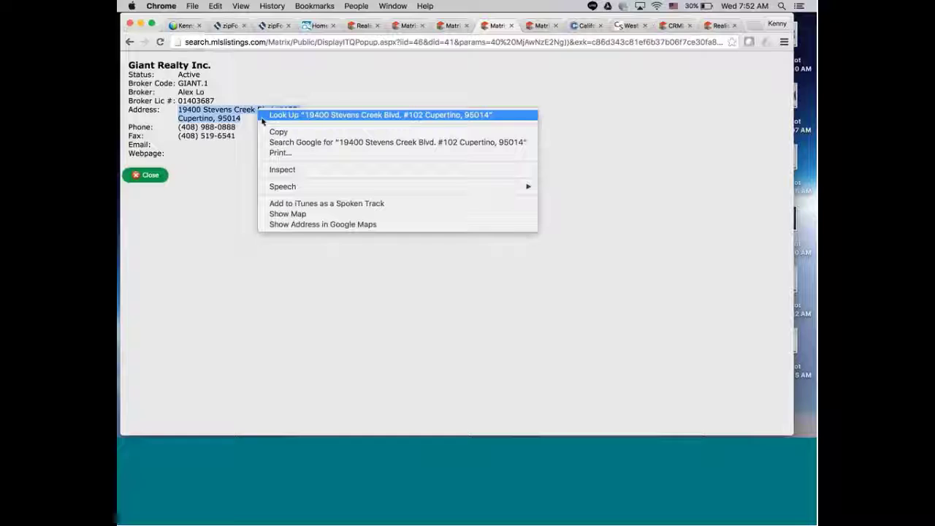
pyautogui.click(270, 132)
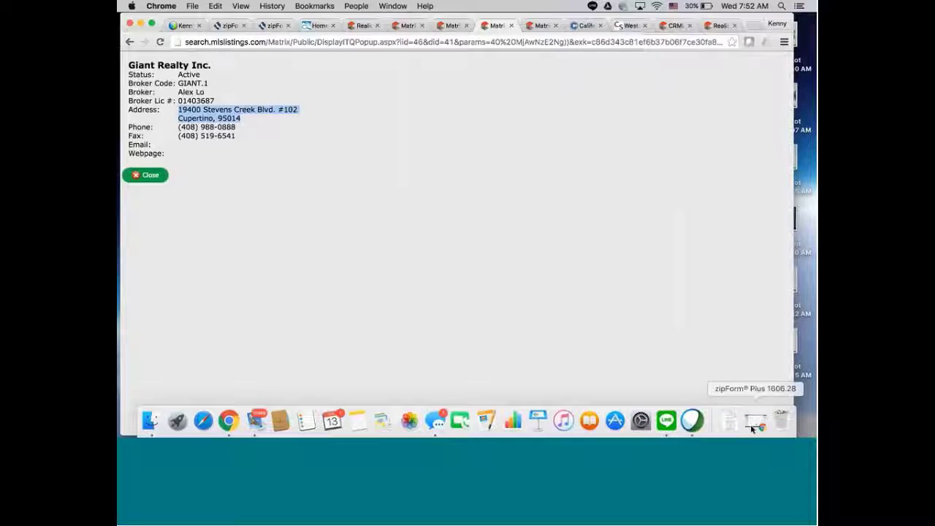
pyautogui.click(755, 424)
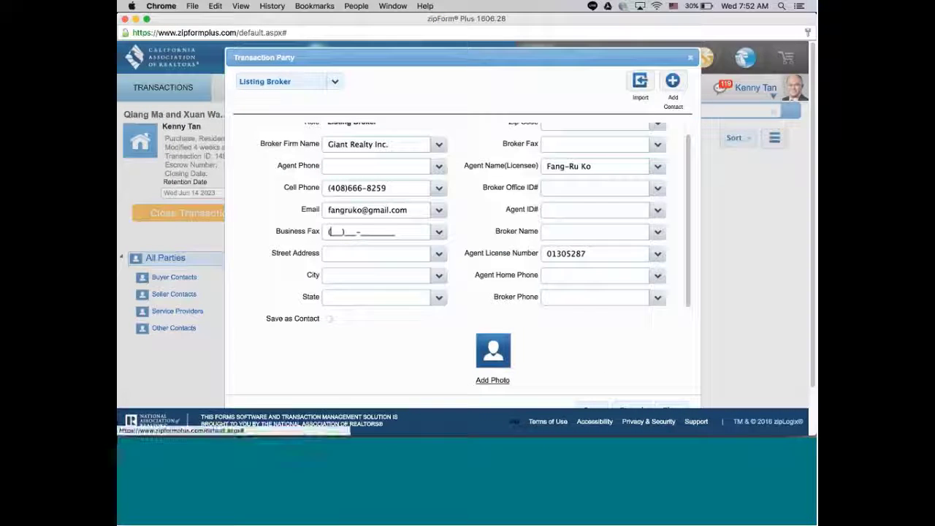
# Paste the office address into Street Address and move the city and zip portion into City.
pyautogui.click(328, 252)
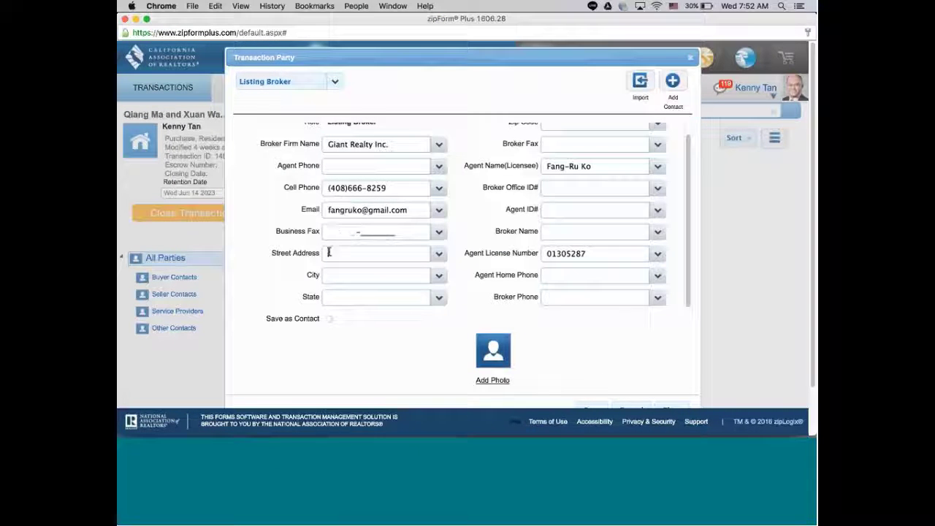
pyautogui.rightClick(328, 252)
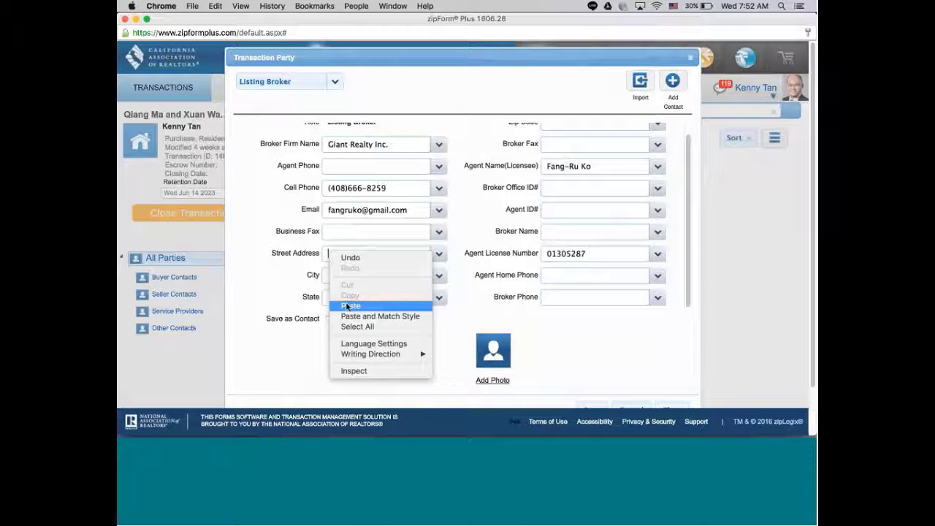
pyautogui.click(348, 306)
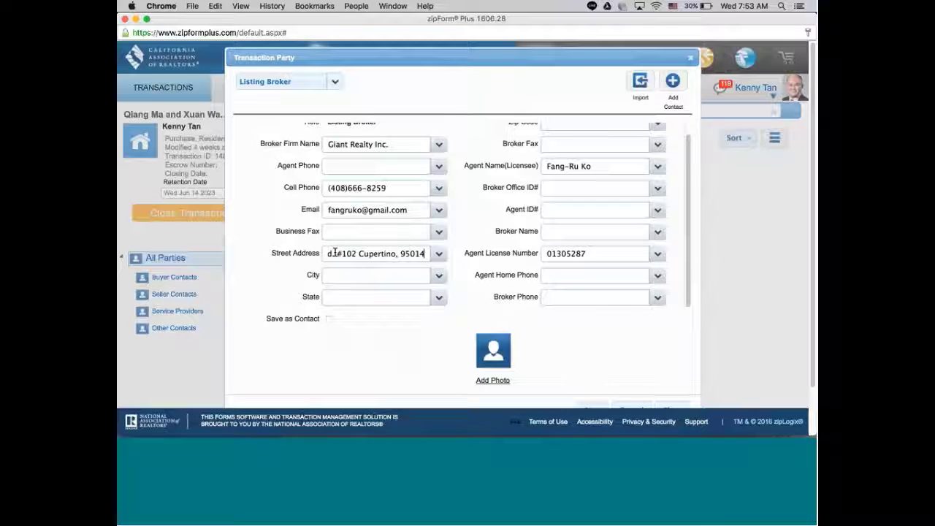
pyautogui.moveTo(358, 253); pyautogui.dragTo(427, 253)
pyautogui.rightClick(412, 255)
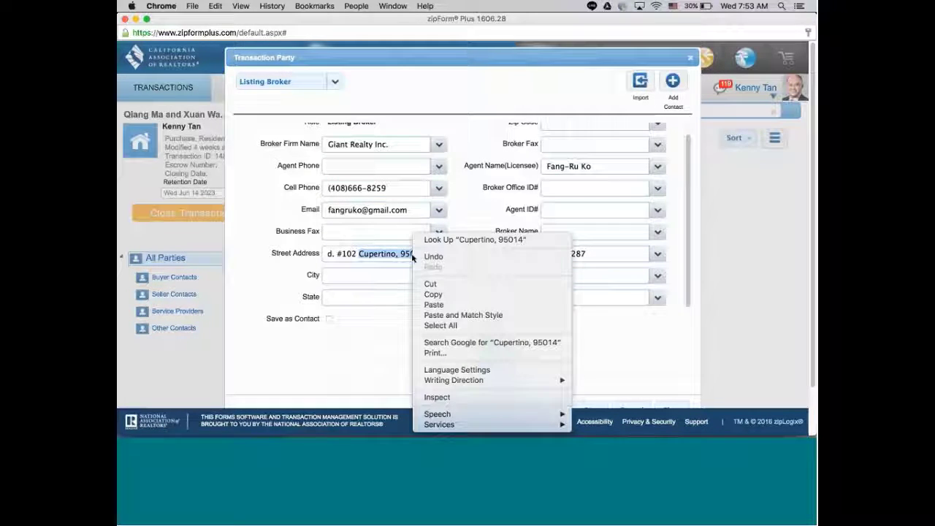
pyautogui.click(434, 294)
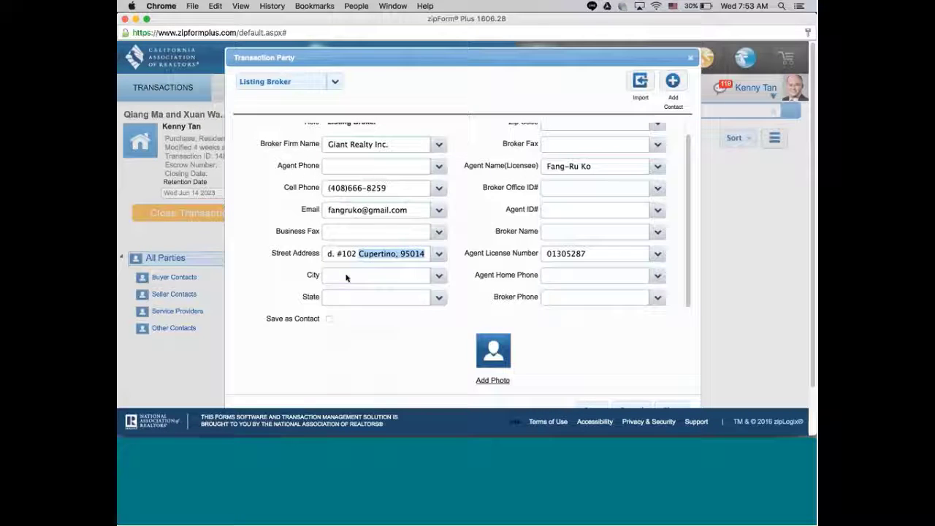
pyautogui.click(346, 277)
pyautogui.rightClick(346, 278)
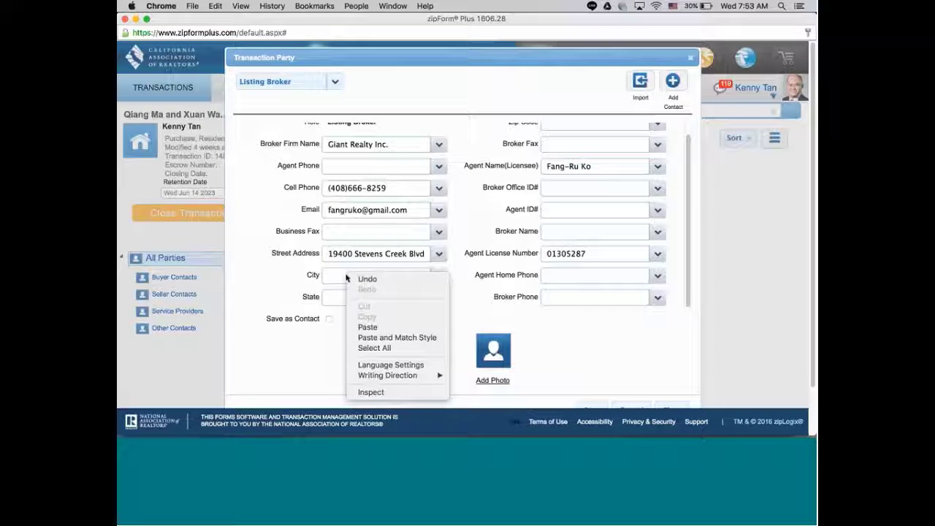
pyautogui.click(368, 327)
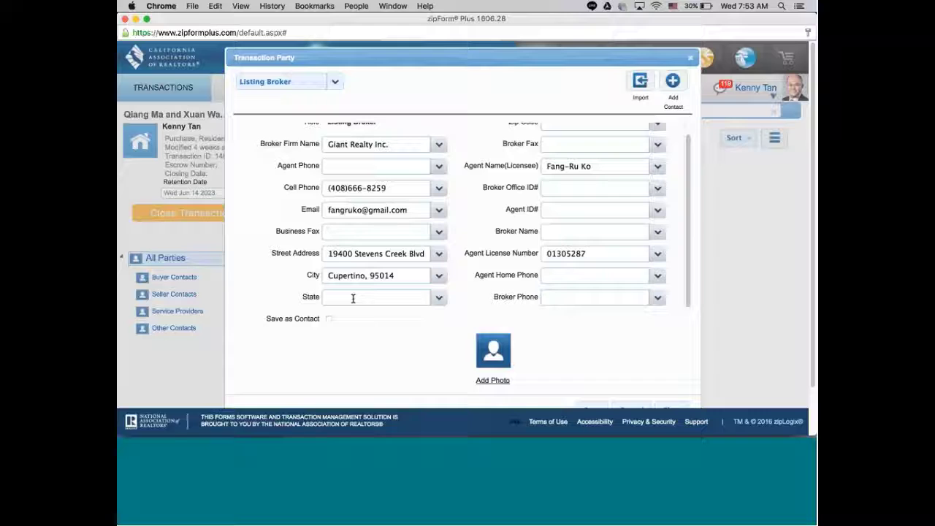
# Enter CA as the State and move the zip code from City into Zip Code.
pyautogui.click(353, 298)
pyautogui.write('CA')
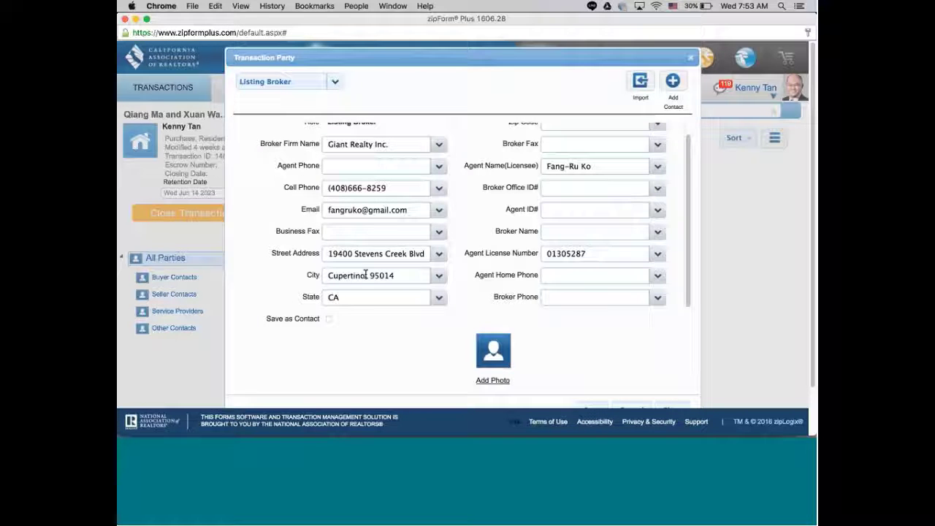
pyautogui.doubleClick(379, 275)
pyautogui.rightClick(374, 277)
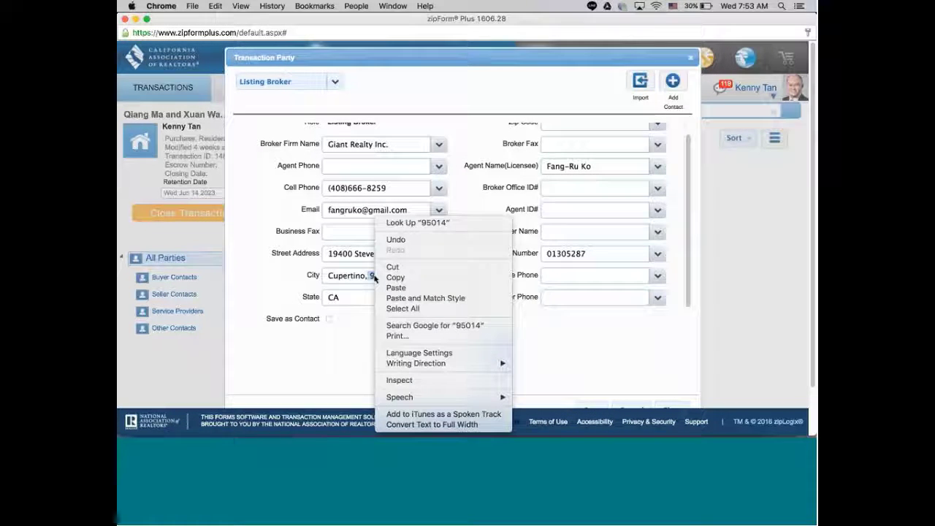
pyautogui.click(396, 278)
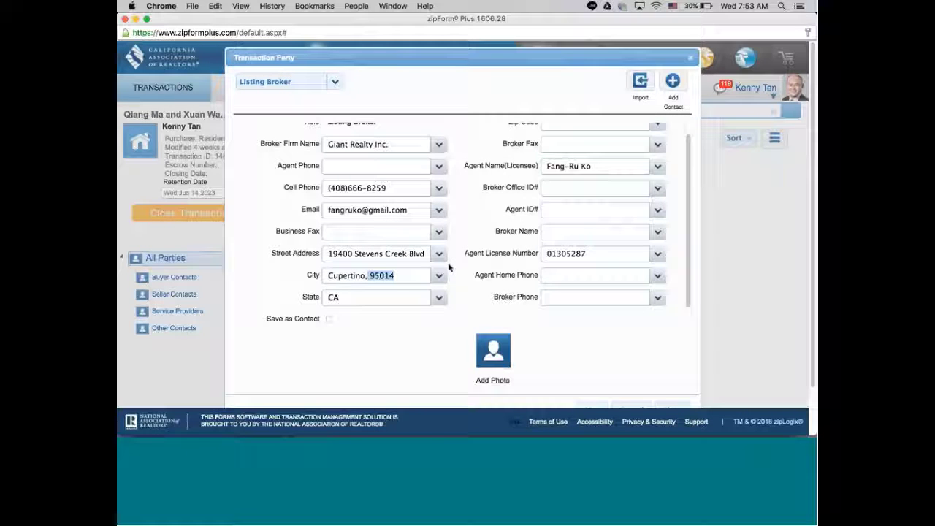
pyautogui.press('BackSpace')
pyautogui.scroll(1, 688, 198)
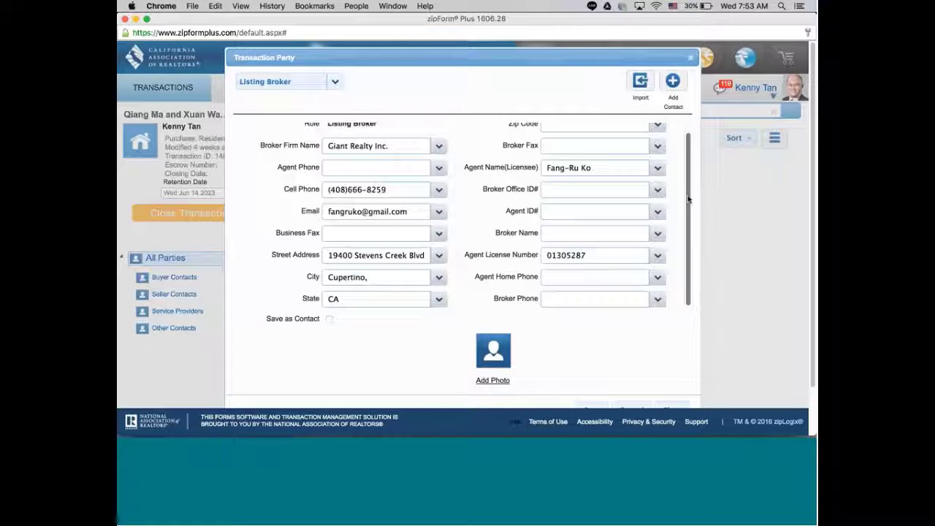
pyautogui.scroll(1, 688, 199)
pyautogui.rightClick(574, 137)
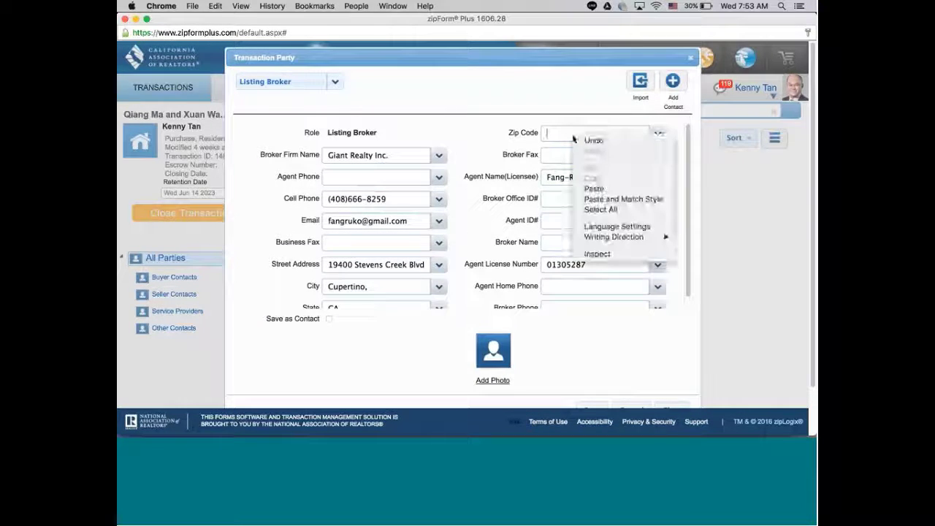
pyautogui.click(594, 188)
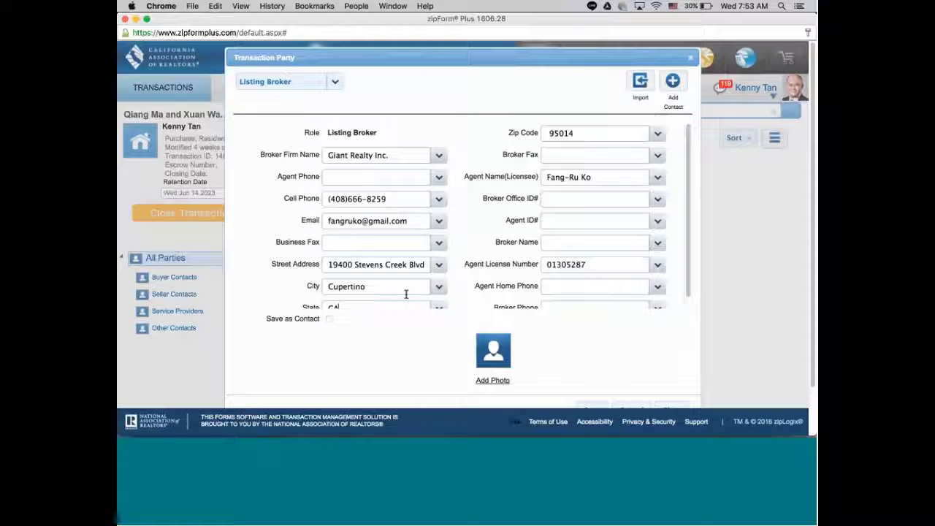
pyautogui.click(136, 19)
# Copy Giant Realty Inc.'s fax number from the office details and bring zipForm Plus back.
pyautogui.click(281, 190)
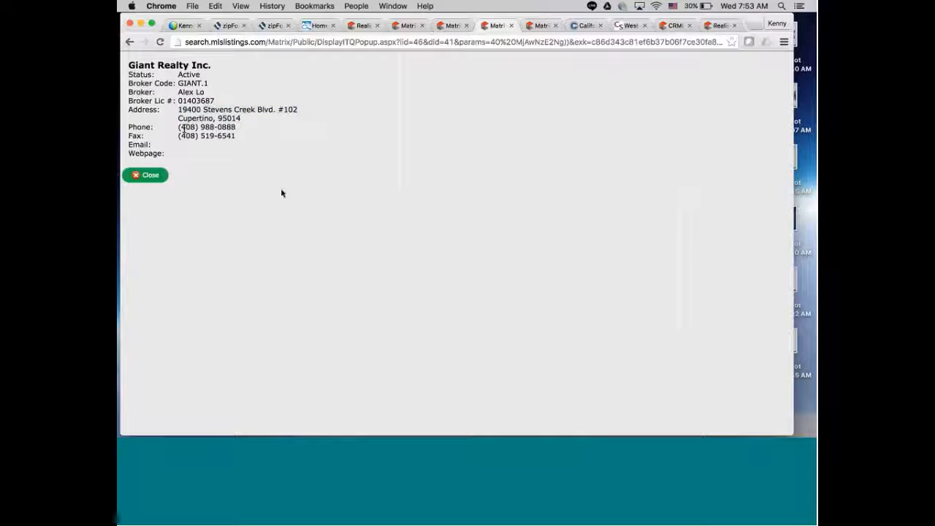
pyautogui.moveTo(177, 136); pyautogui.dragTo(229, 139)
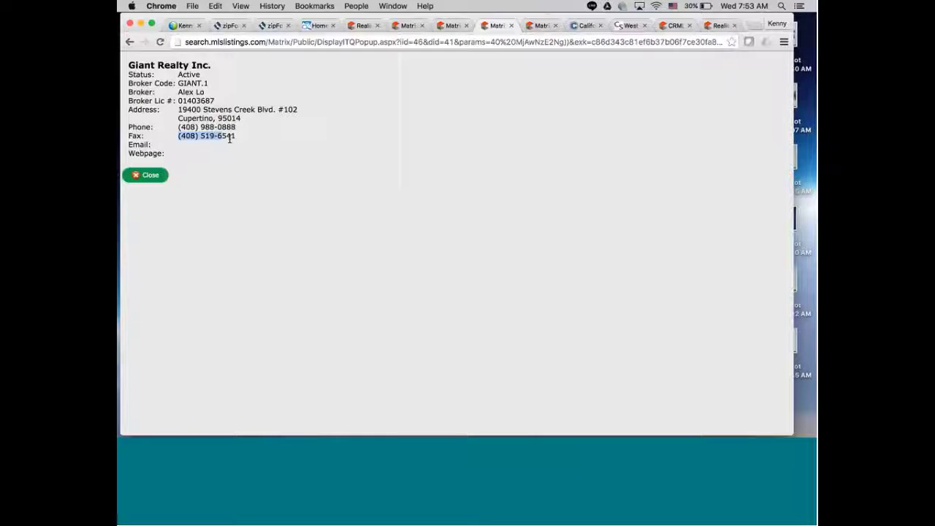
pyautogui.rightClick(229, 138)
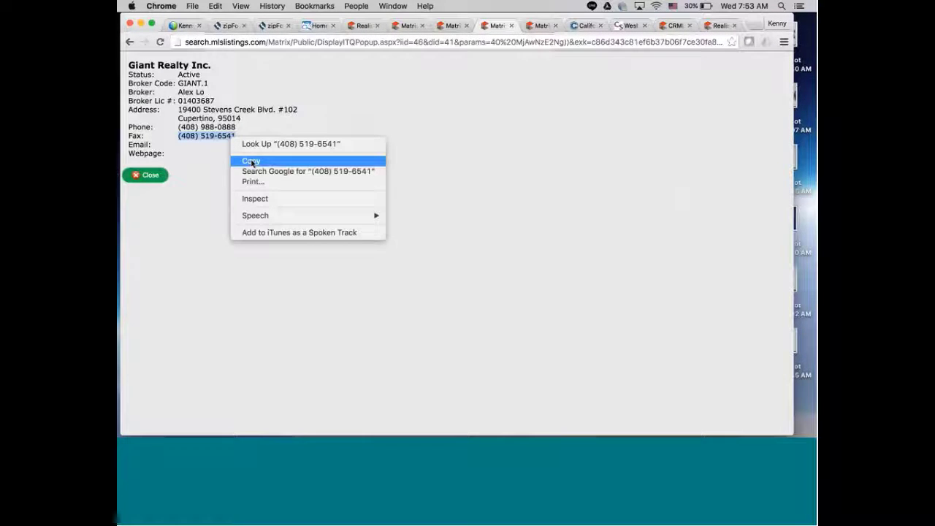
pyautogui.click(249, 160)
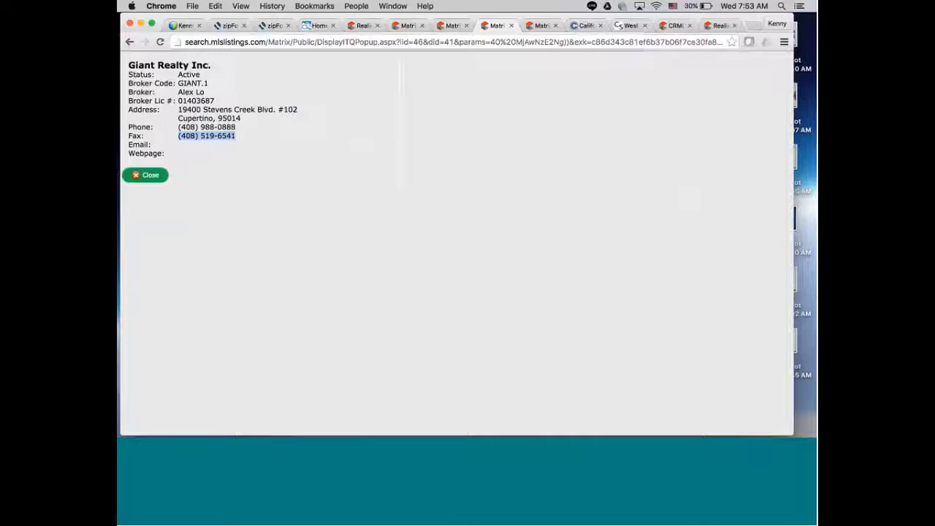
pyautogui.click(752, 420)
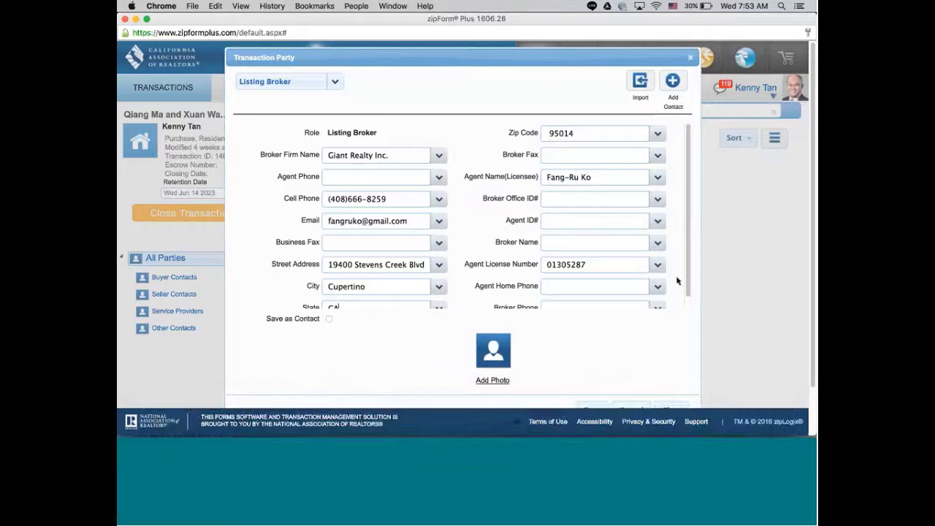
# Paste the brokerage's fax number into Broker Fax, then switch back to the Matrix broker window.
pyautogui.rightClick(574, 157)
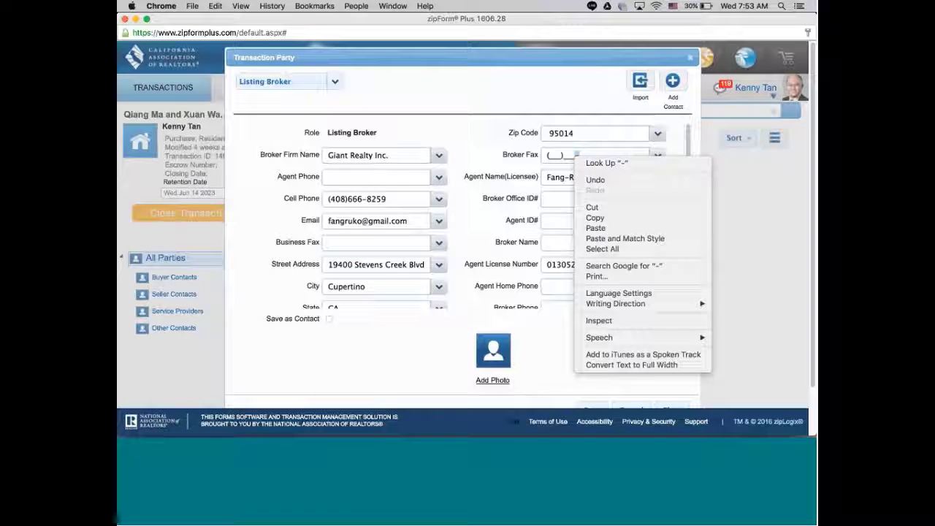
pyautogui.click(605, 228)
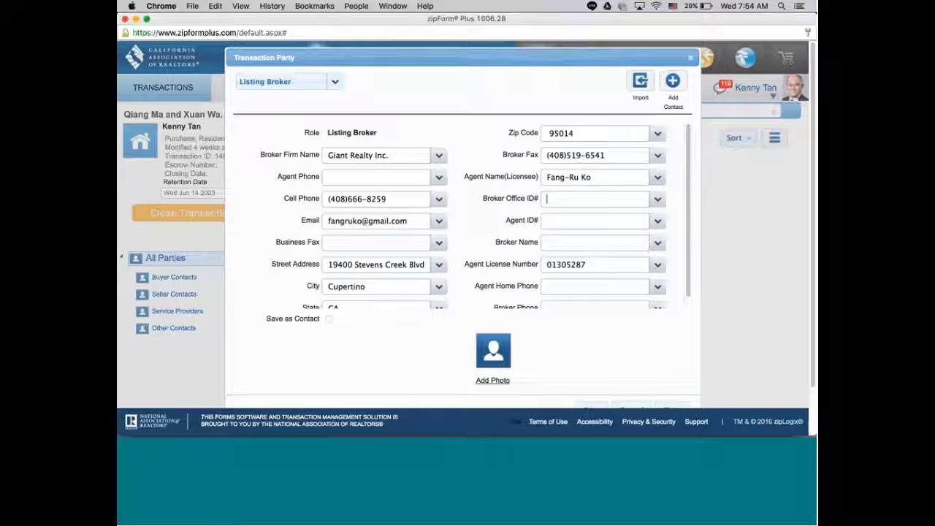
pyautogui.press('super+grave')
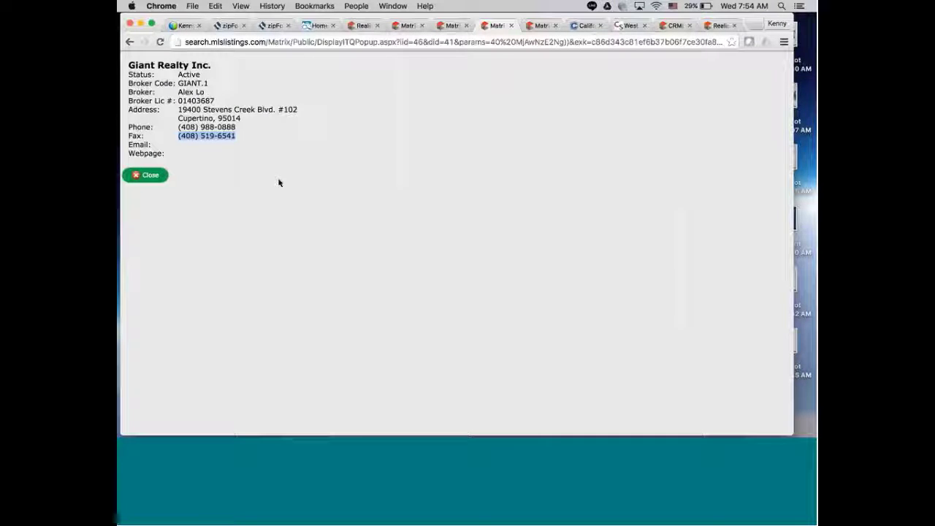
# Copy the broker code GIANT.1 from the Giant Realty Inc. details and switch back to zipForm Plus.
pyautogui.click(205, 138)
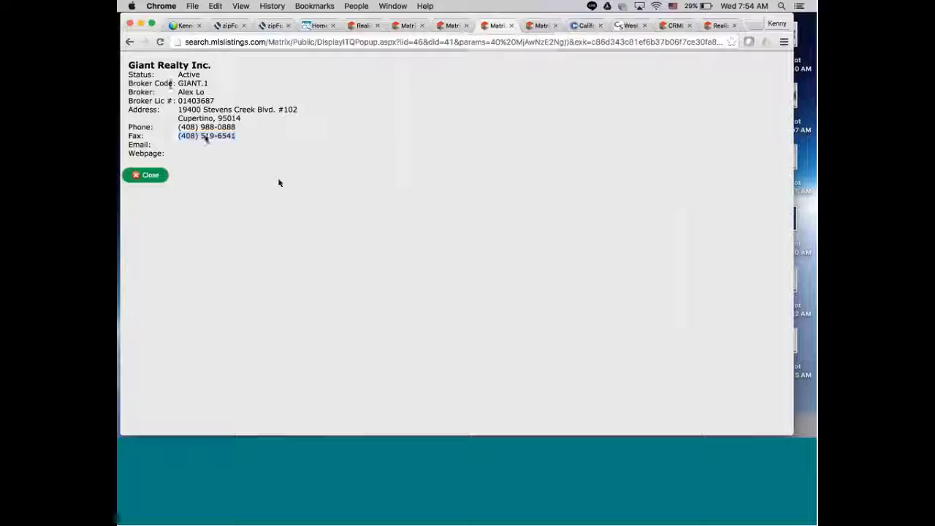
pyautogui.moveTo(178, 84); pyautogui.dragTo(212, 82)
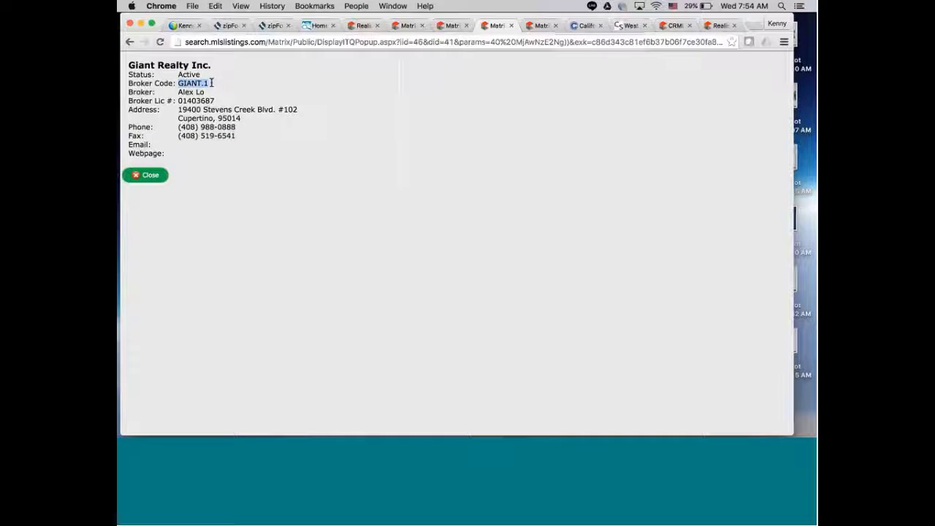
pyautogui.rightClick(212, 83)
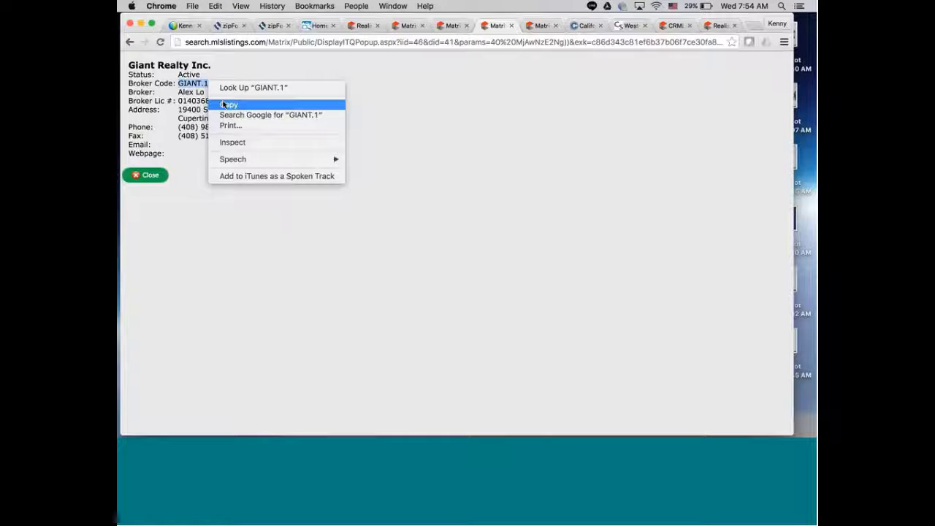
pyautogui.click(229, 105)
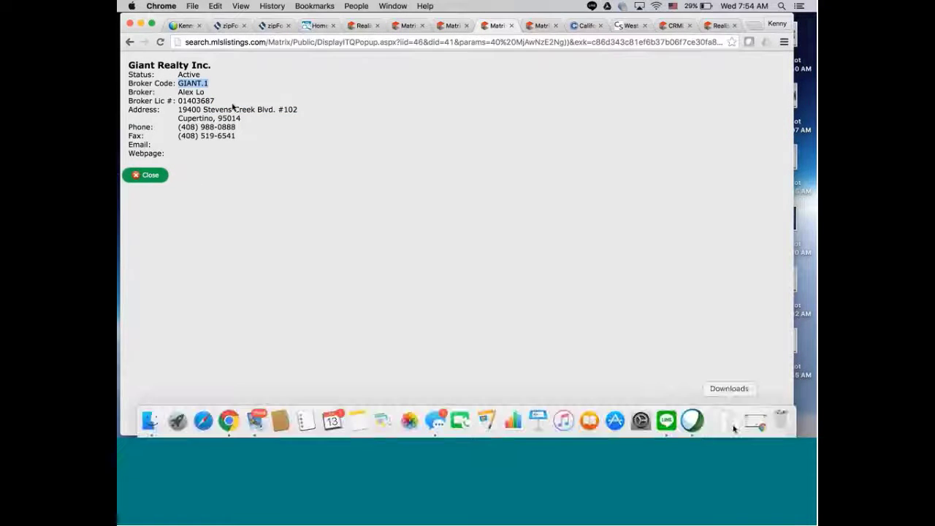
pyautogui.press('super+grave')
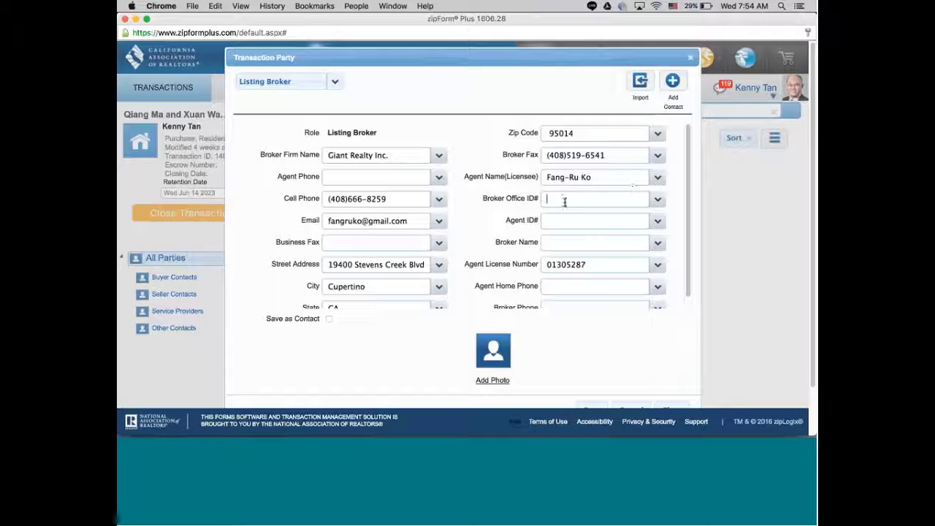
# Paste GIANT.1 into Broker Office ID#, then minimize zipForm Plus.
pyautogui.rightClick(566, 203)
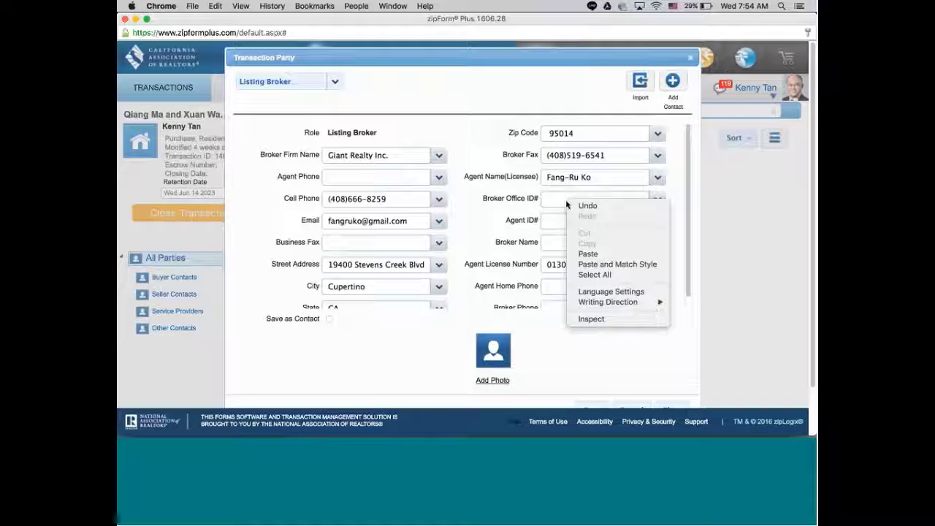
pyautogui.click(588, 253)
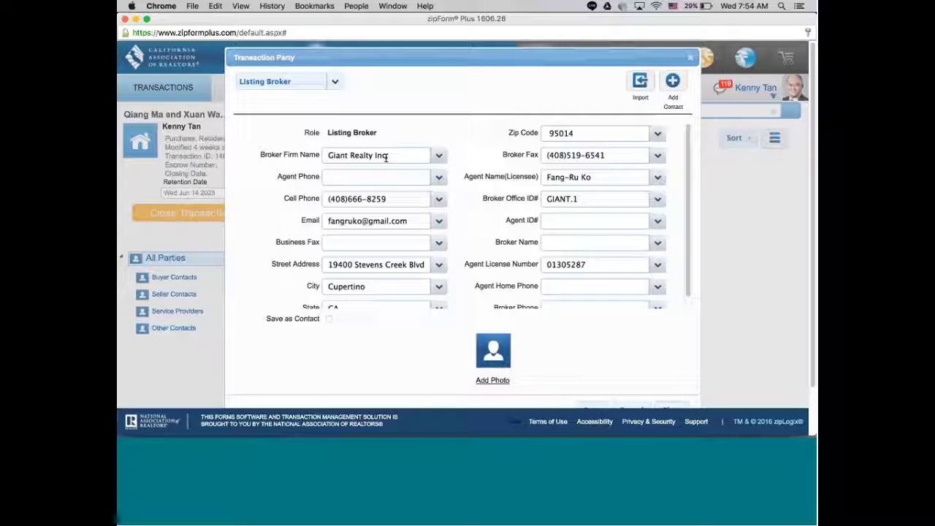
pyautogui.scroll(-1, 685, 274)
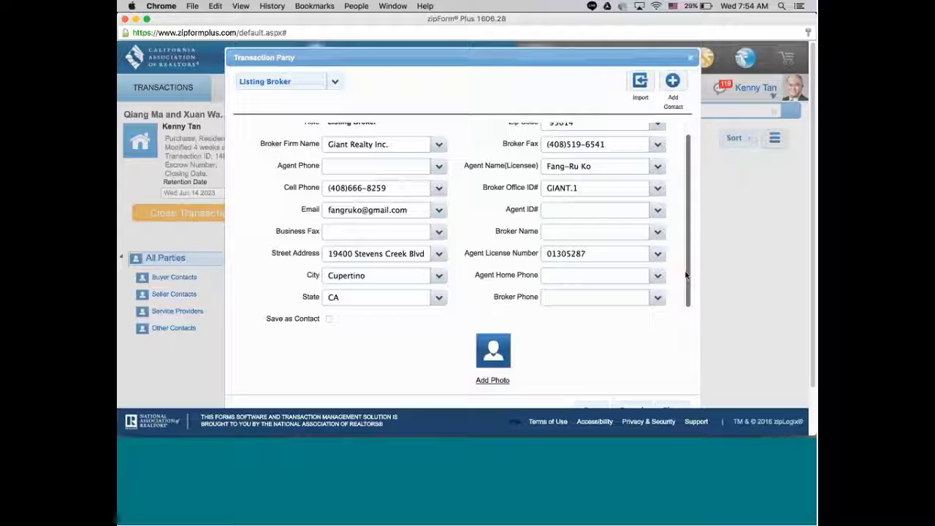
pyautogui.click(137, 20)
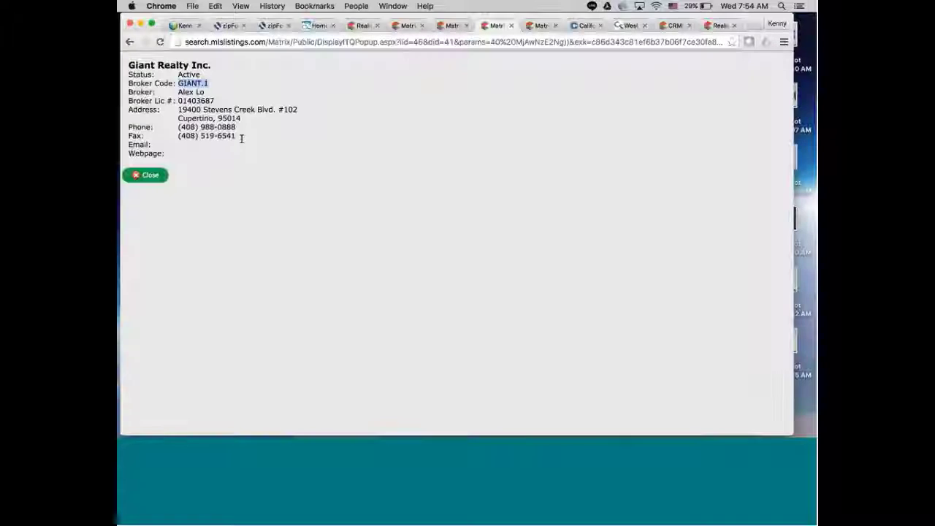
# Copy Giant Realty Inc.'s office phone number and bring the zipForm Plus form back.
pyautogui.click(178, 128)
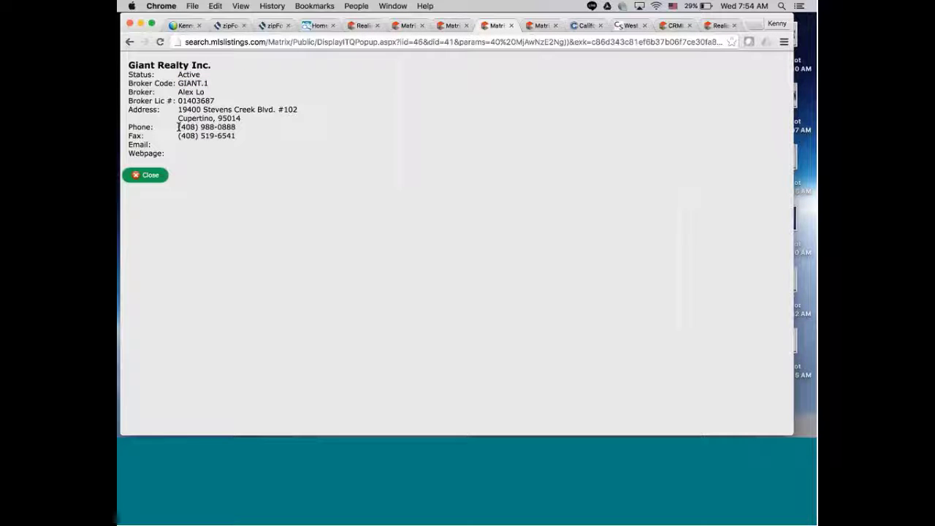
pyautogui.moveTo(179, 127); pyautogui.dragTo(238, 126)
pyautogui.rightClick(233, 126)
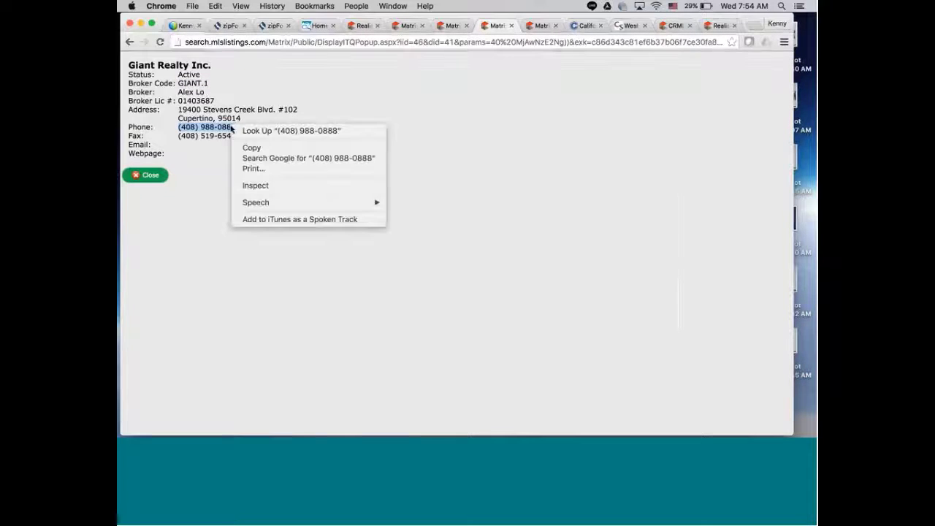
pyautogui.click(252, 148)
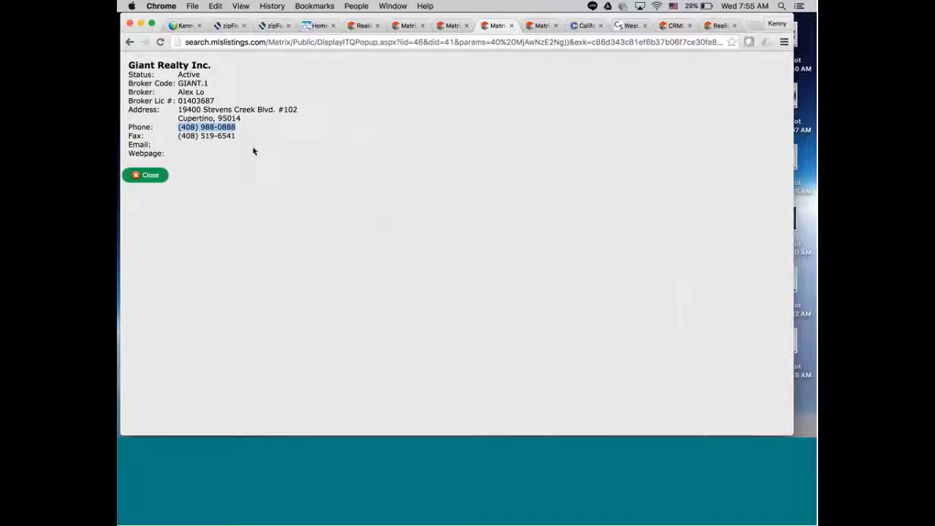
pyautogui.click(753, 422)
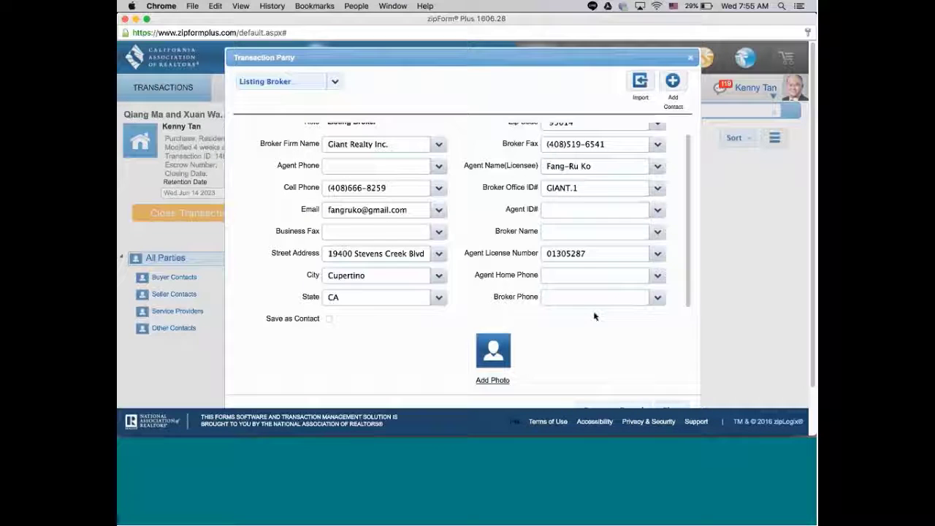
# Paste the brokerage phone into Broker Phone and save Giant Realty Inc. as Listing Broker.
pyautogui.click(550, 299)
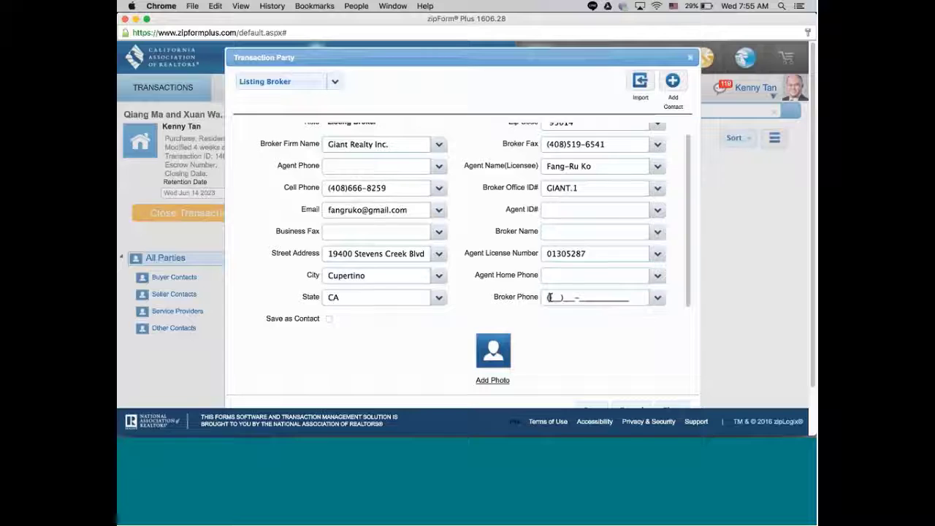
pyautogui.rightClick(550, 300)
pyautogui.click(571, 287)
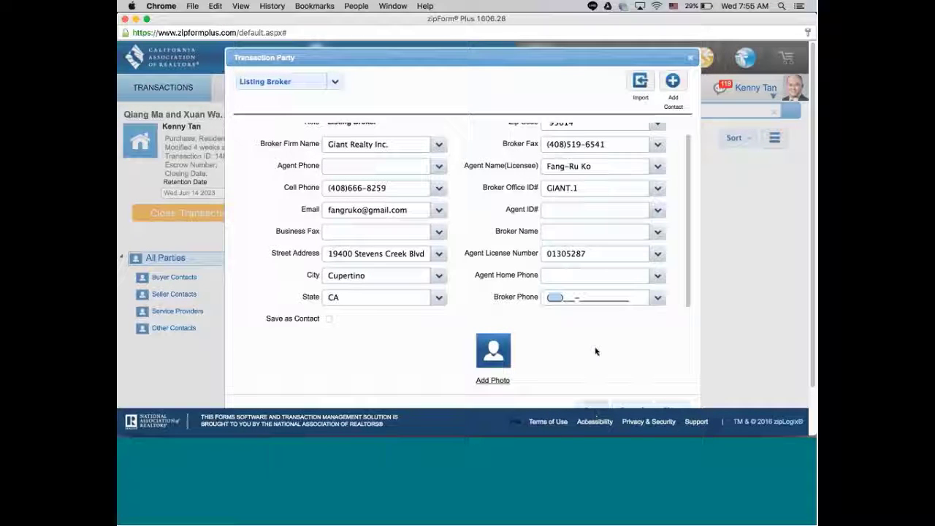
pyautogui.press('super+v')
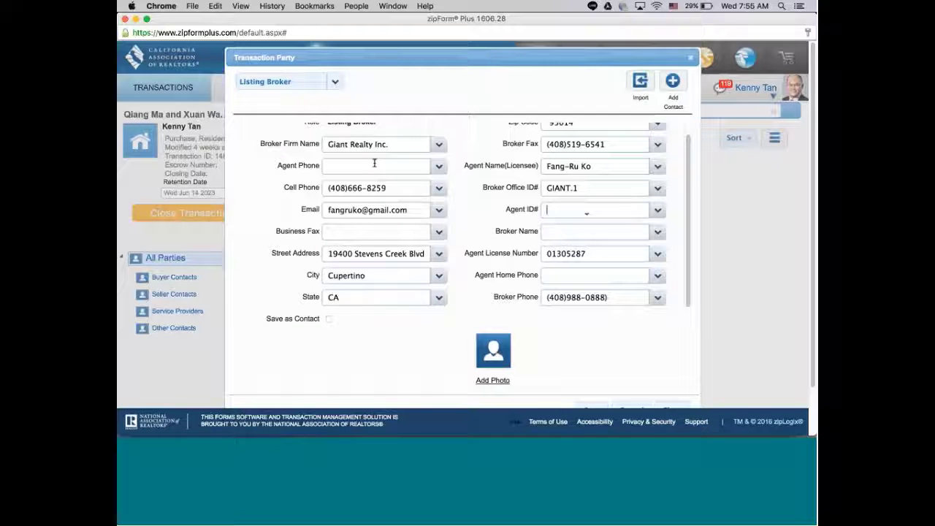
pyautogui.scroll(-1, 801, 271)
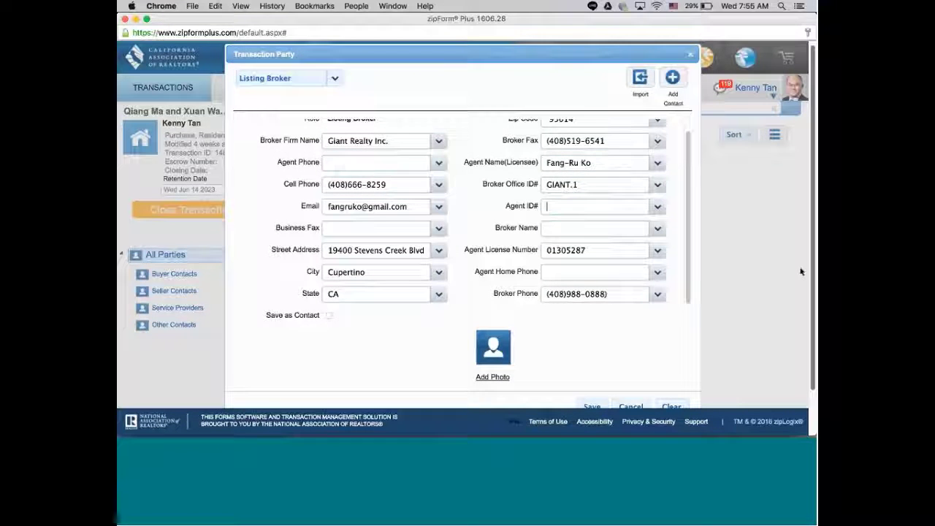
pyautogui.scroll(-3, 801, 271)
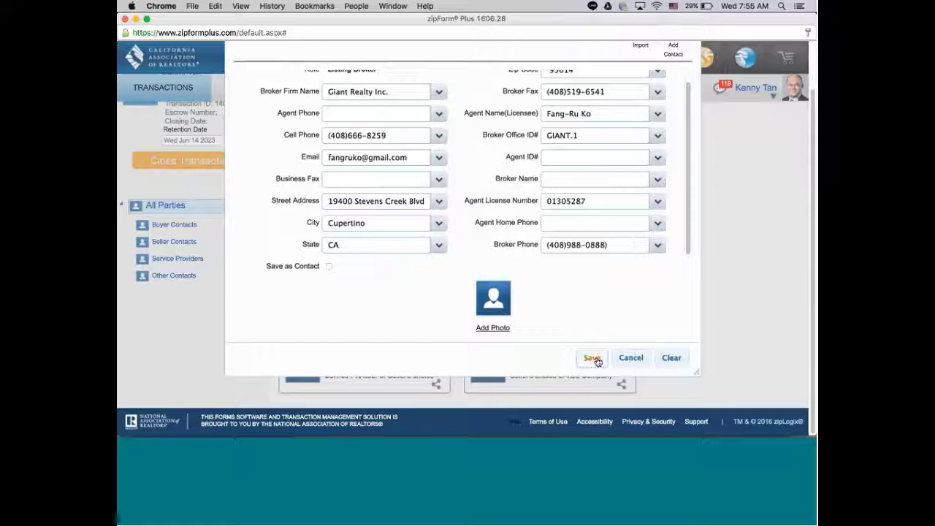
pyautogui.click(592, 357)
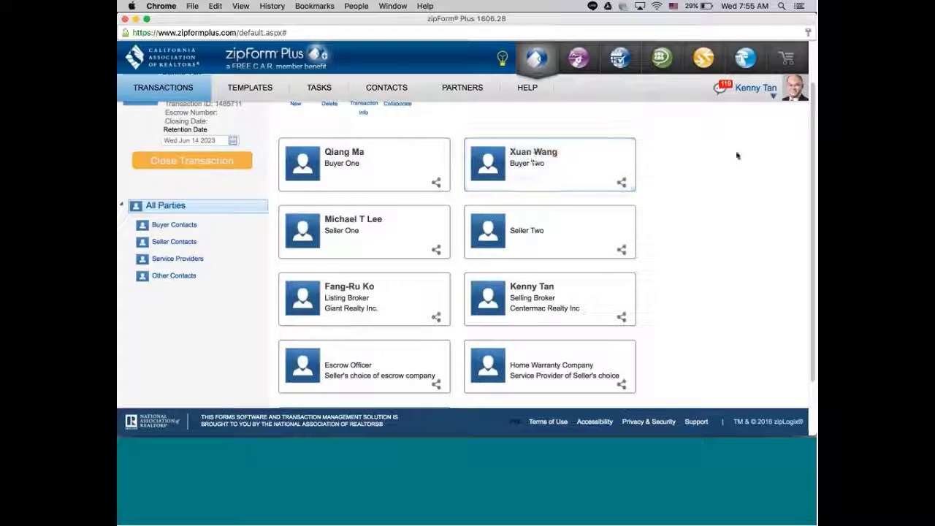
pyautogui.scroll(2, 811, 165)
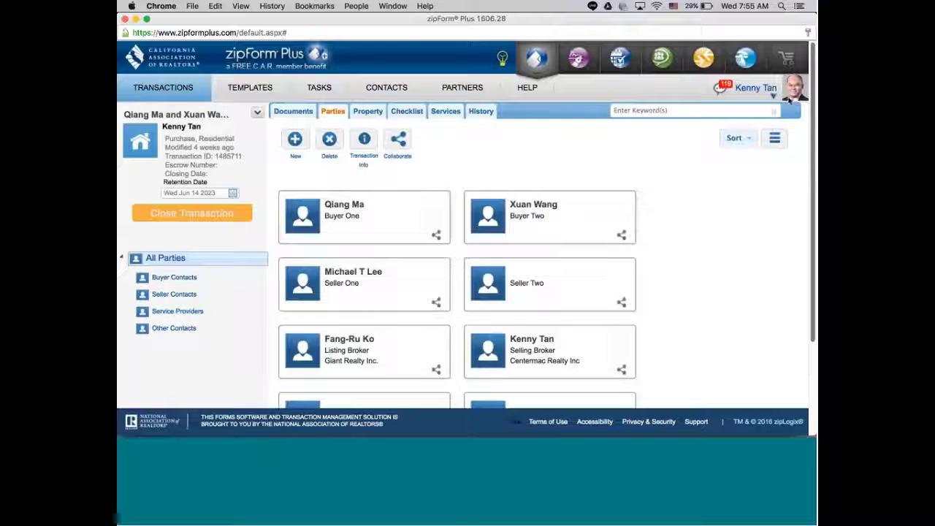
pyautogui.click(369, 112)
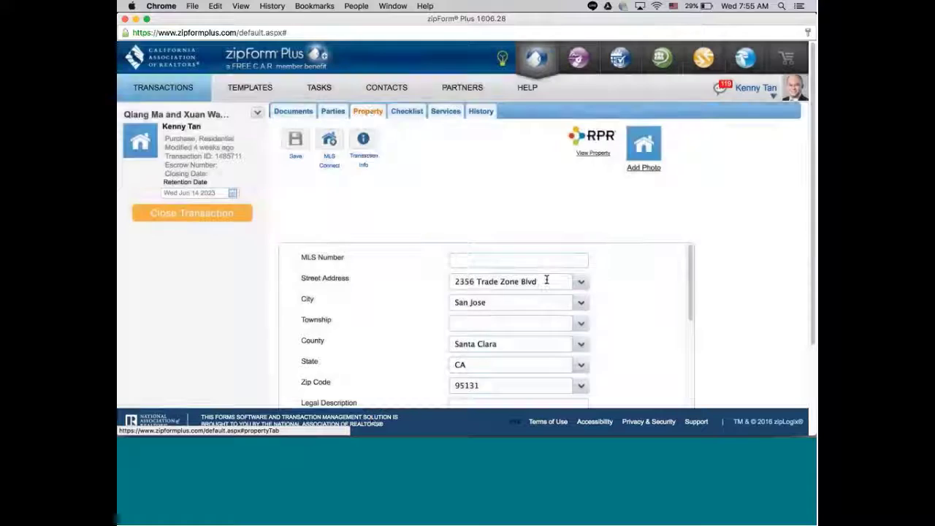
pyautogui.click(546, 280)
pyautogui.press('super+a')
pyautogui.press('BackSpace')
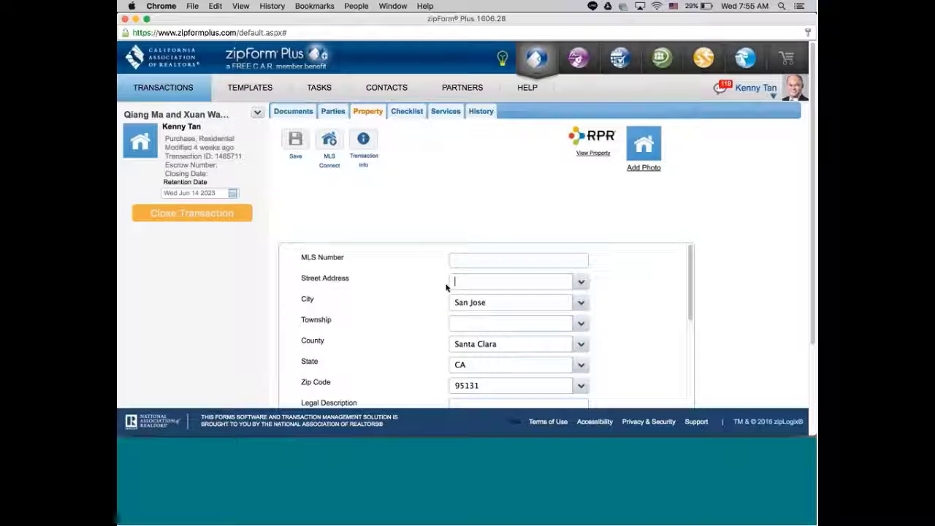
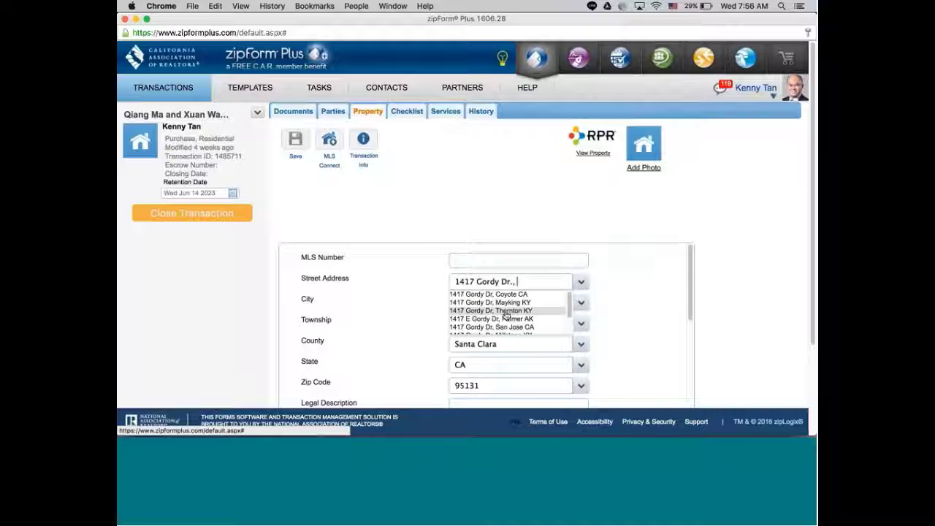
pyautogui.click(404, 302)
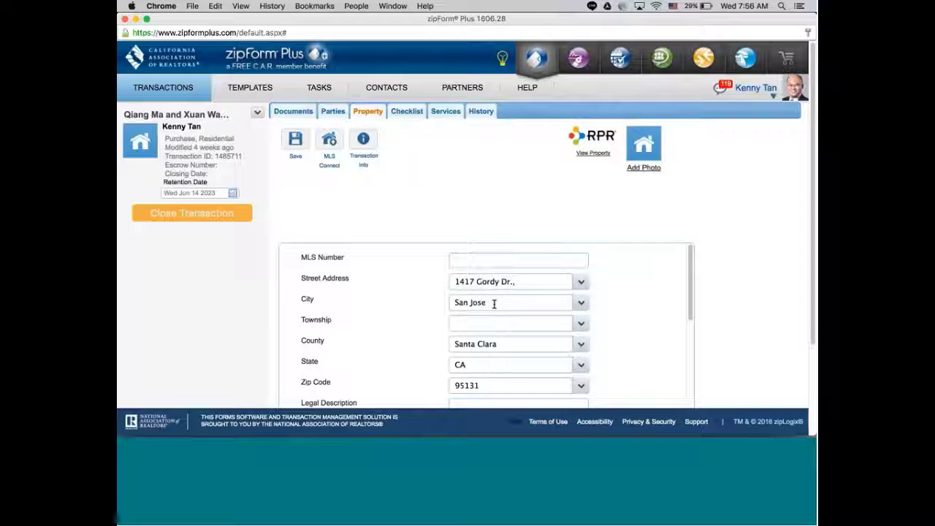
pyautogui.doubleClick(480, 385)
pyautogui.press('BackSpace')
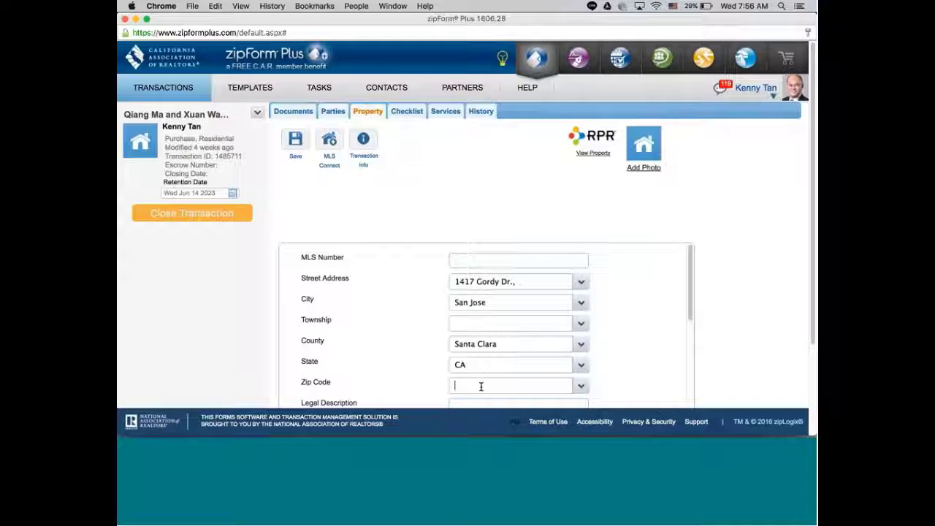
pyautogui.click(135, 19)
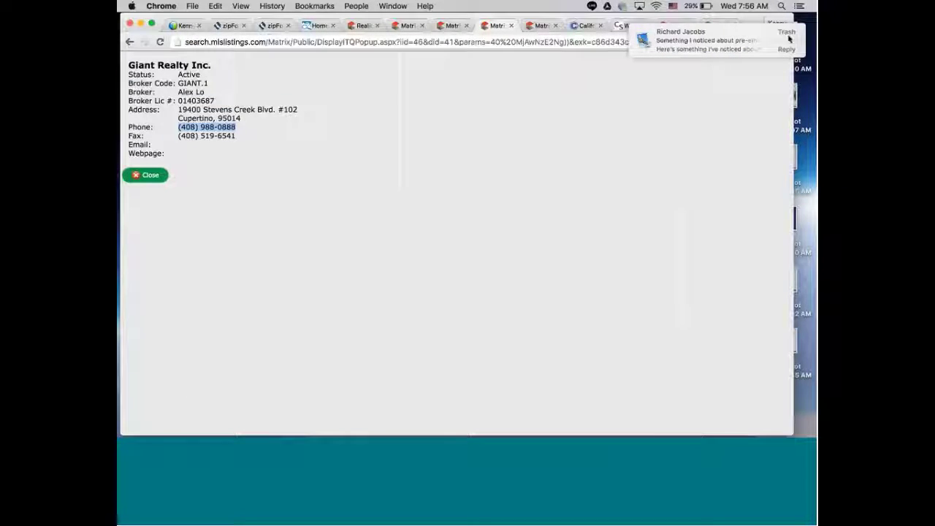
pyautogui.click(789, 37)
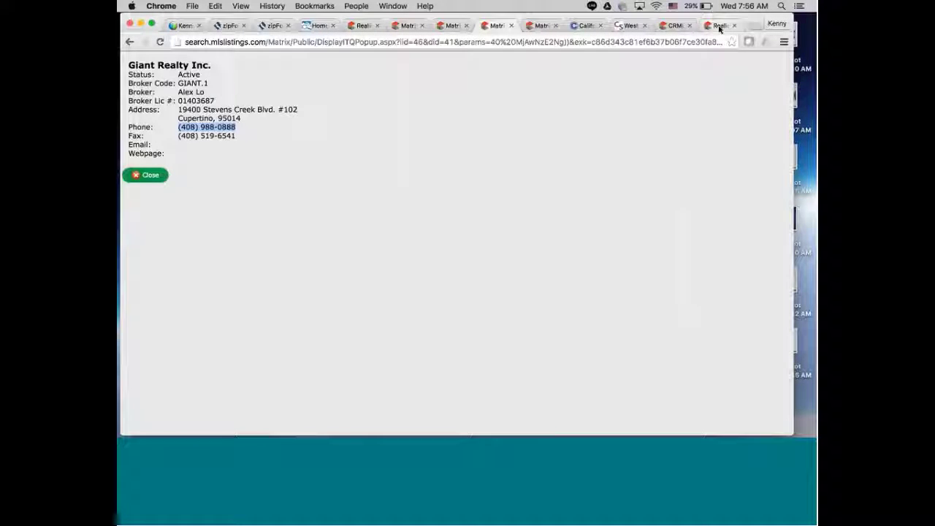
pyautogui.click(719, 26)
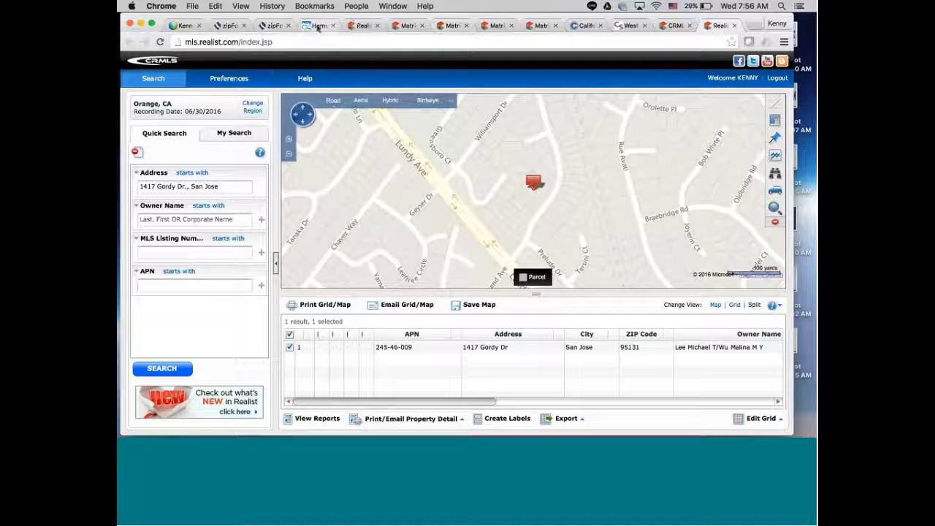
pyautogui.click(632, 27)
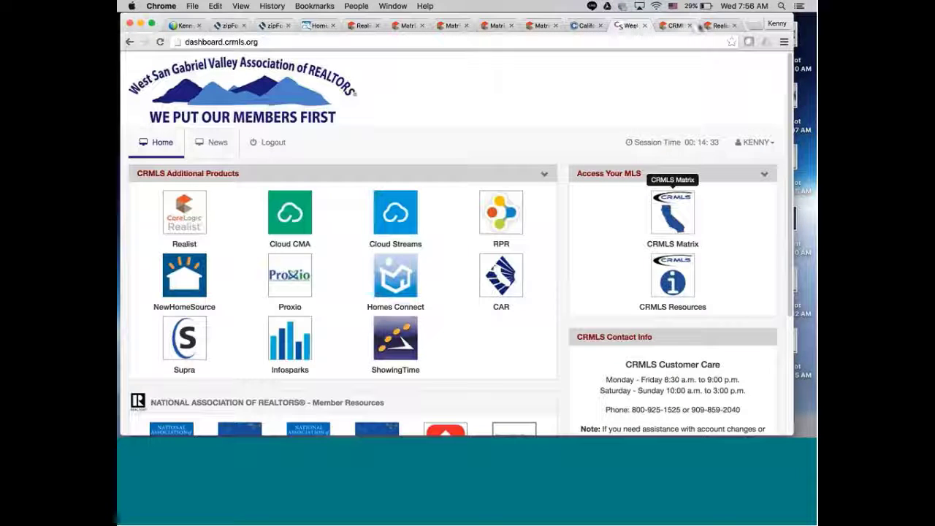
pyautogui.click(720, 26)
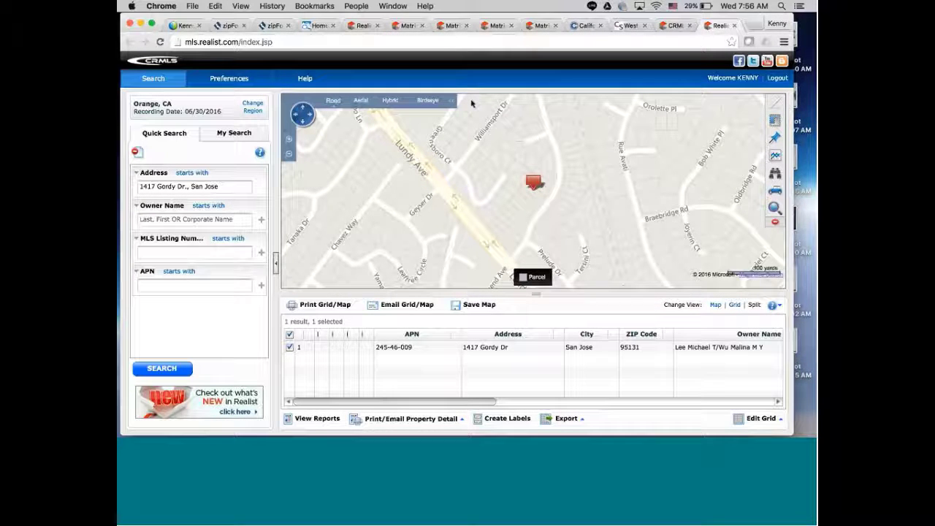
pyautogui.click(541, 26)
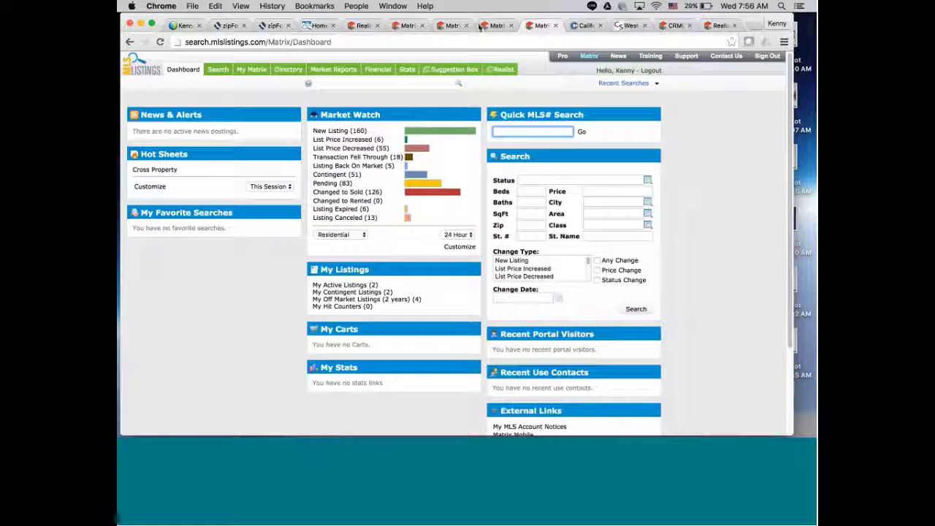
pyautogui.click(321, 25)
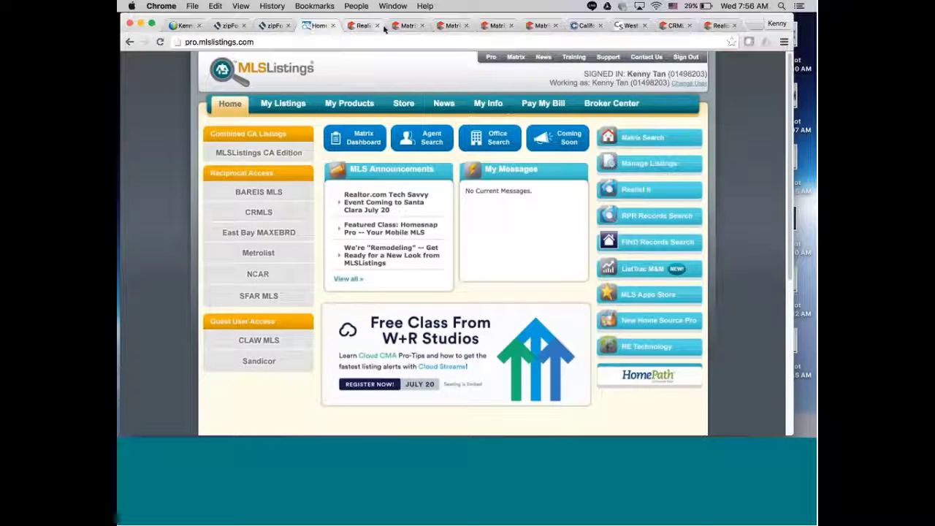
pyautogui.click(385, 29)
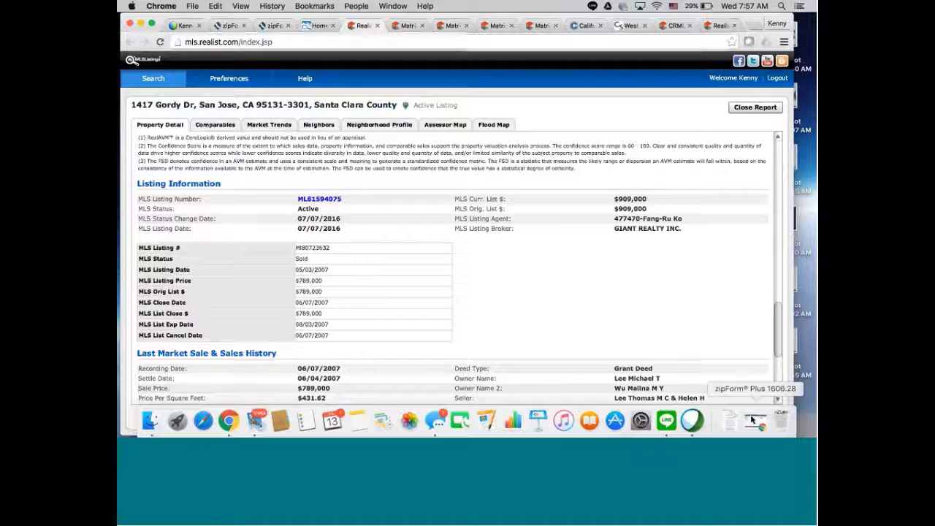
pyautogui.click(752, 420)
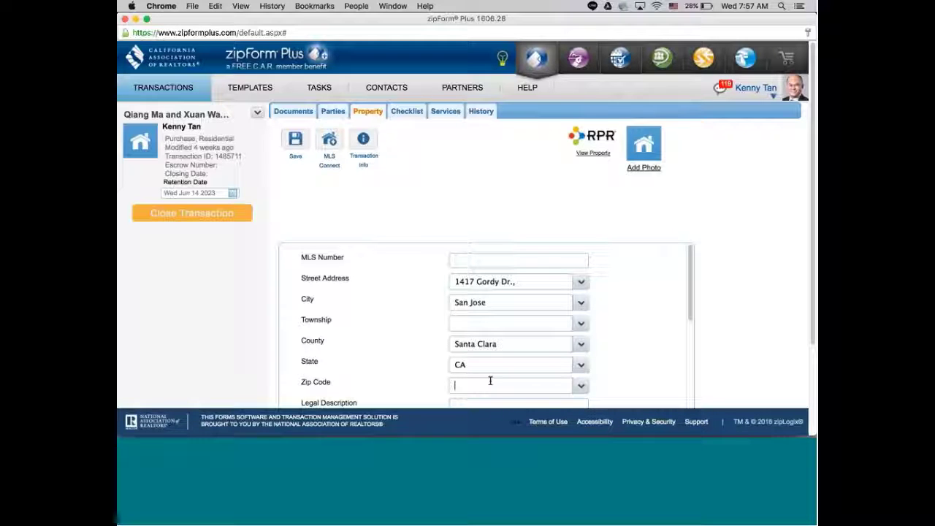
# Enter zip code 95131 and delete the old 970,000 purchase price.
pyautogui.write('95131')
pyautogui.moveTo(692, 295); pyautogui.dragTo(694, 335)
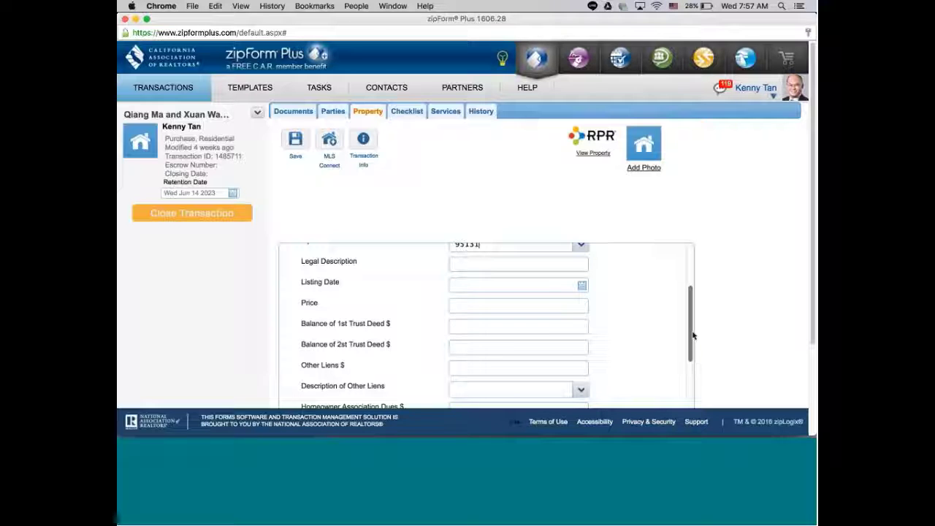
pyautogui.moveTo(693, 335); pyautogui.dragTo(689, 394)
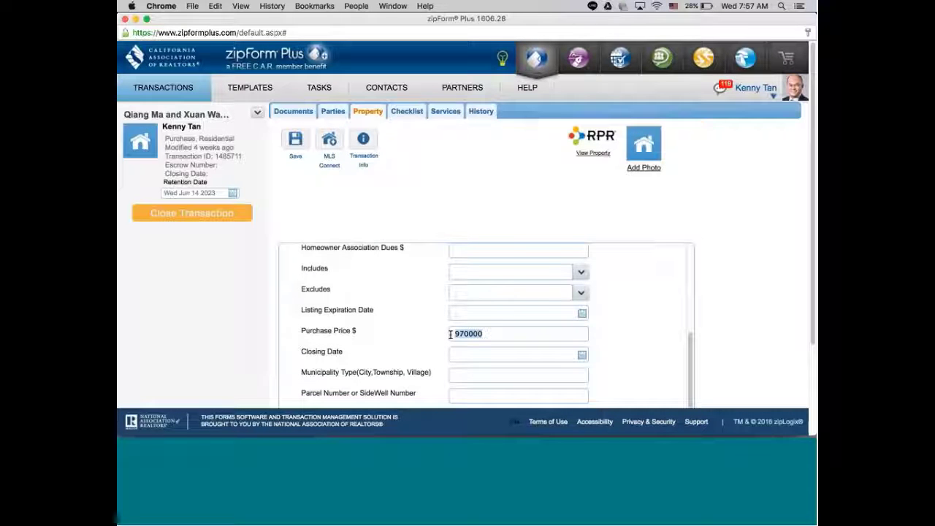
pyautogui.press('BackSpace')
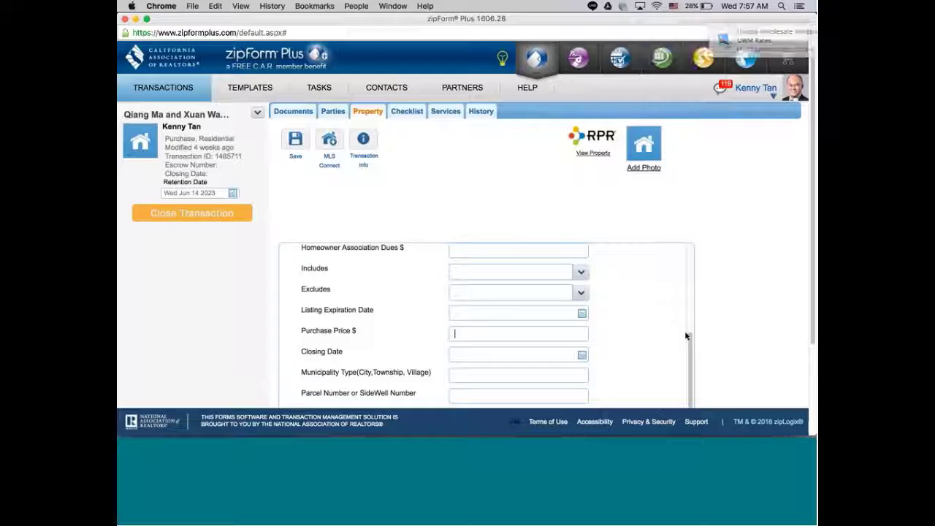
# Enter a purchase price of 889000 and pick Aug 23 2016 as the closing date.
pyautogui.write('889')
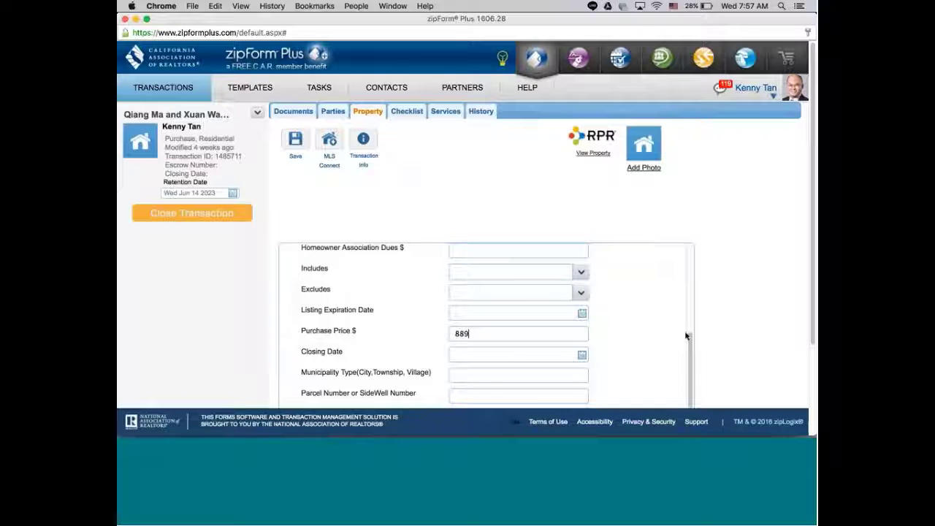
pyautogui.write('000')
pyautogui.click(582, 355)
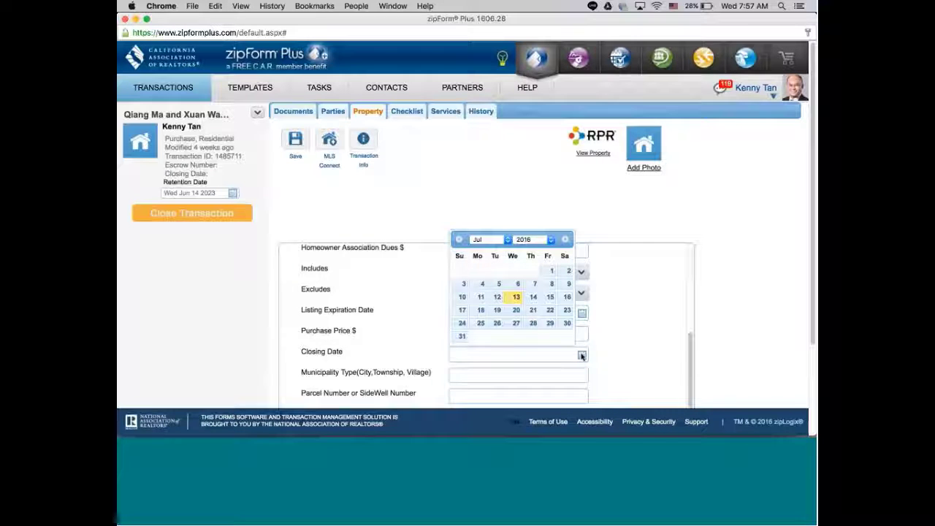
pyautogui.click(581, 355)
pyautogui.click(581, 355)
pyautogui.click(582, 355)
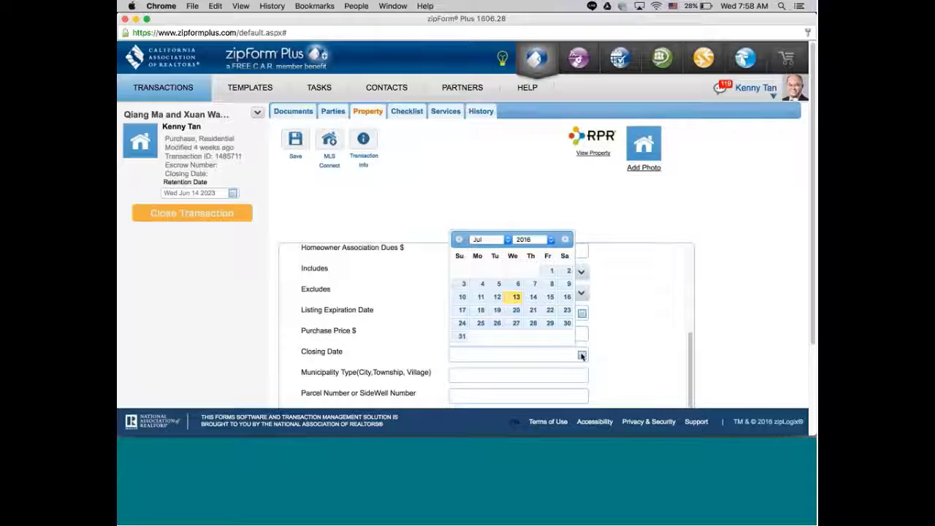
pyautogui.click(508, 242)
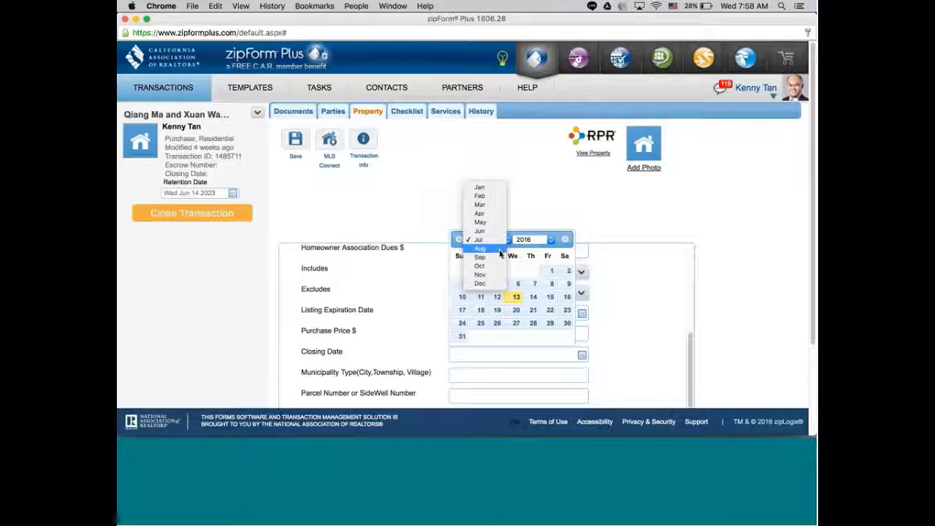
pyautogui.click(500, 250)
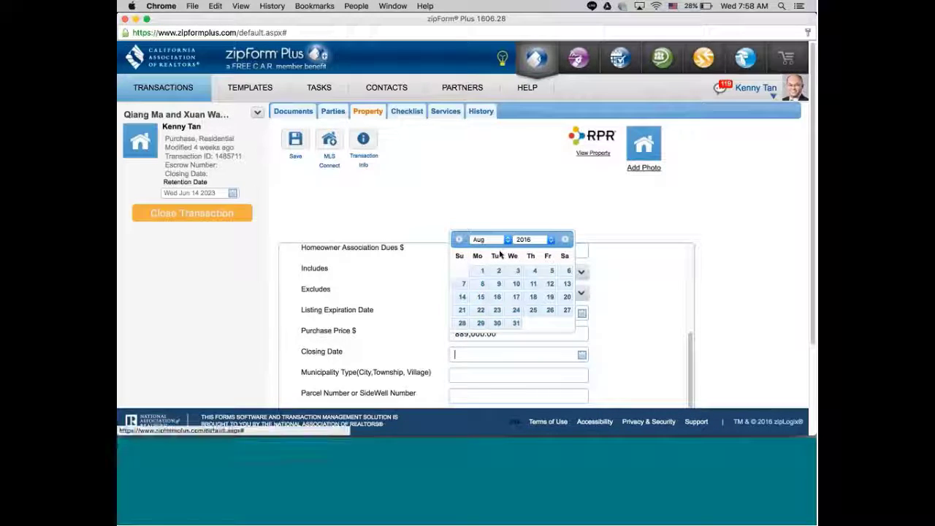
pyautogui.click(497, 310)
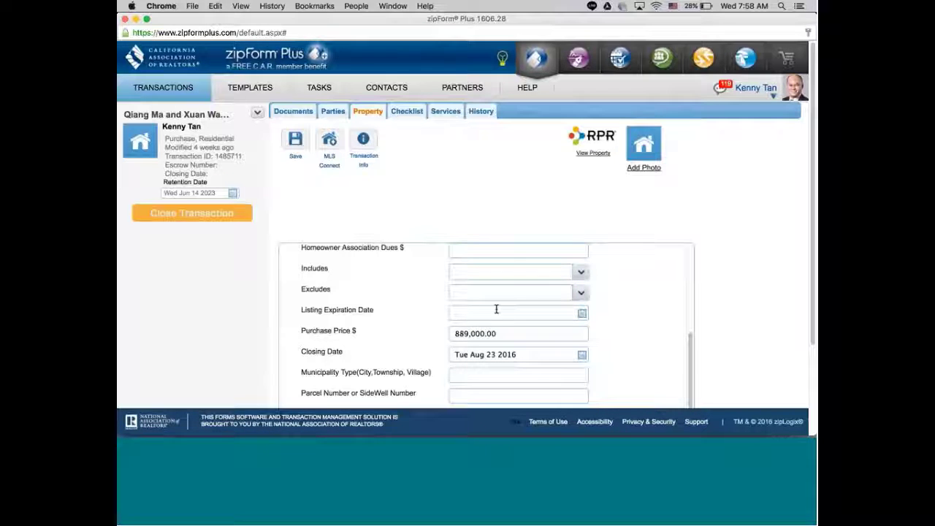
# Delete the closing date so the field is left blank.
pyautogui.click(512, 355)
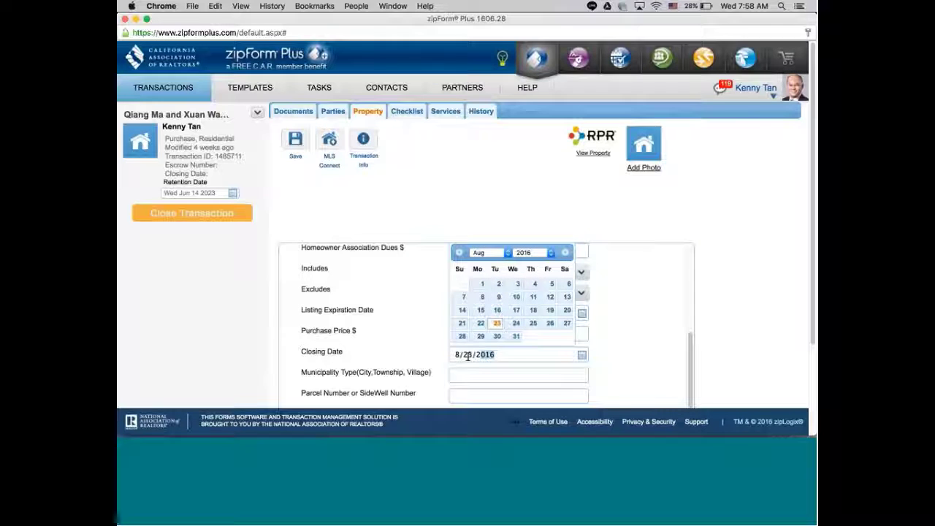
pyautogui.moveTo(468, 355); pyautogui.dragTo(451, 355)
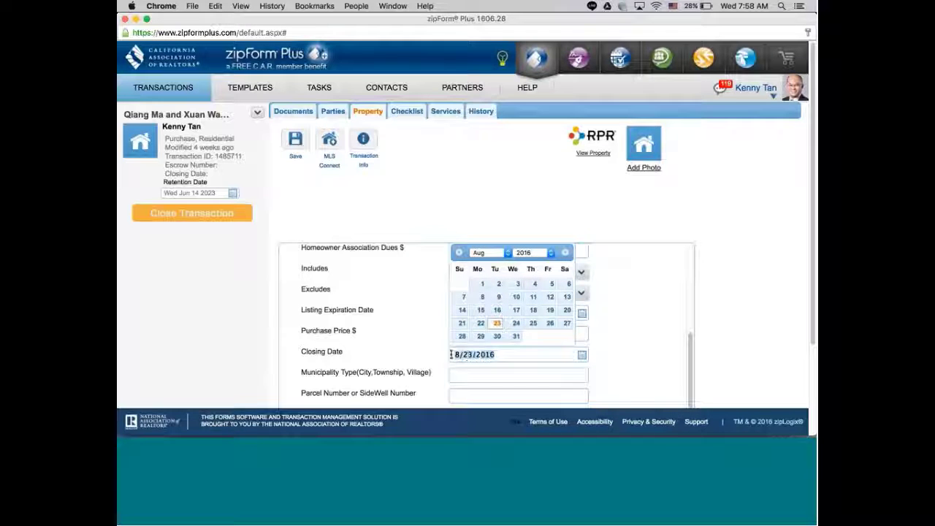
pyautogui.press('BackSpace')
pyautogui.click(501, 382)
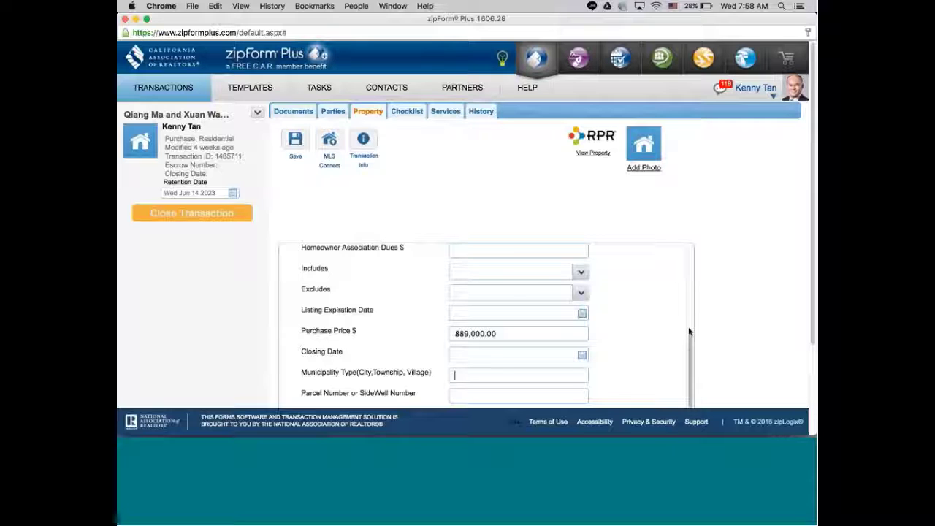
# Set the Date of Contract to July 13, 2016 from its calendar.
pyautogui.scroll(-2, 689, 356)
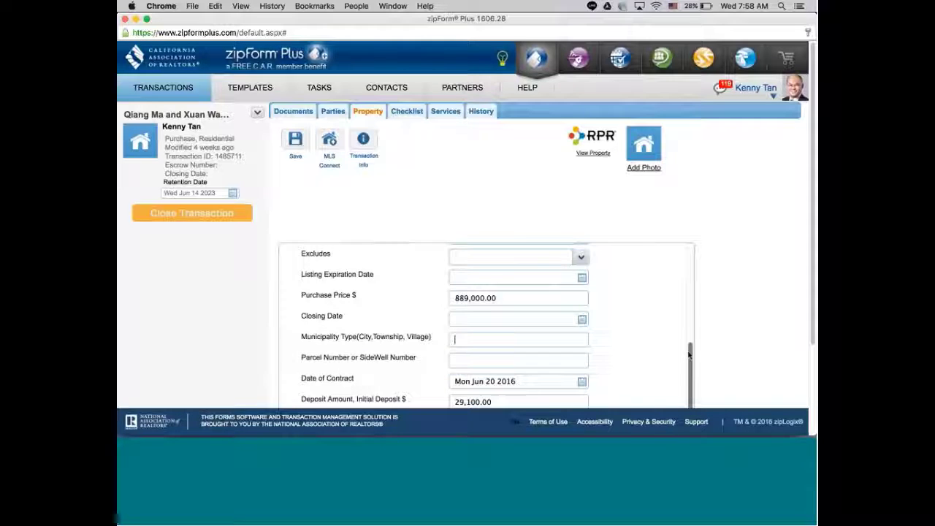
pyautogui.scroll(-3, 689, 355)
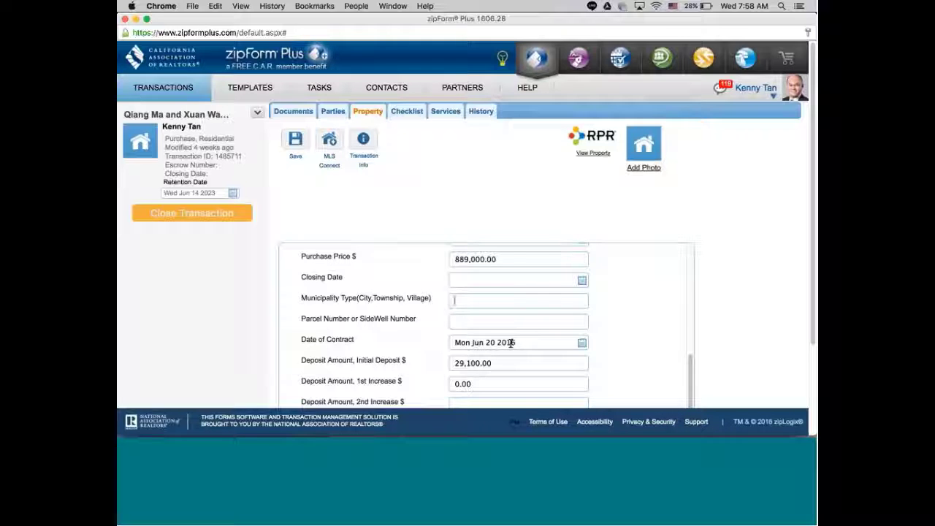
pyautogui.click(582, 343)
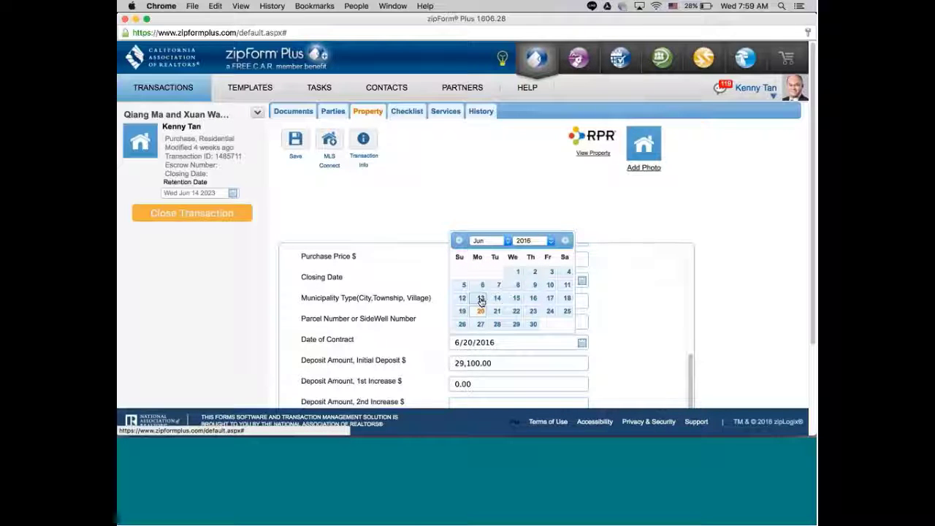
pyautogui.click(486, 240)
pyautogui.click(495, 253)
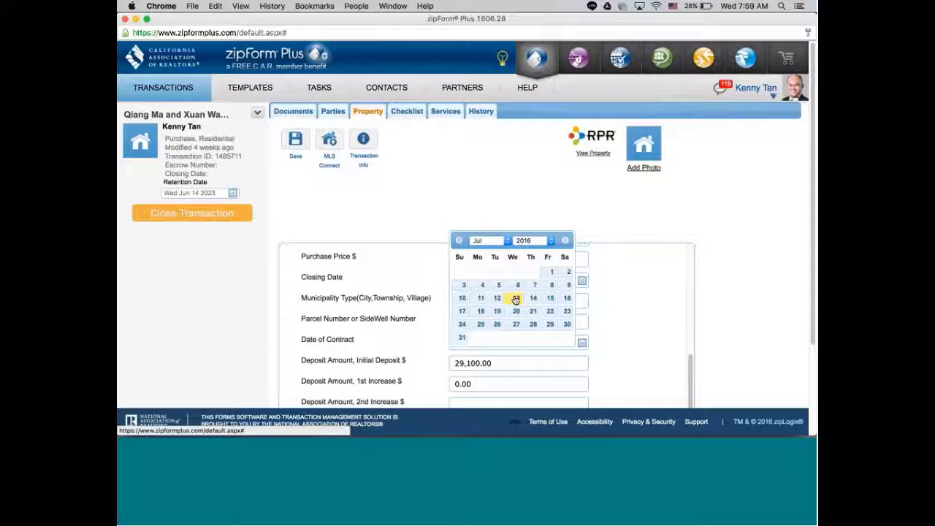
pyautogui.click(516, 300)
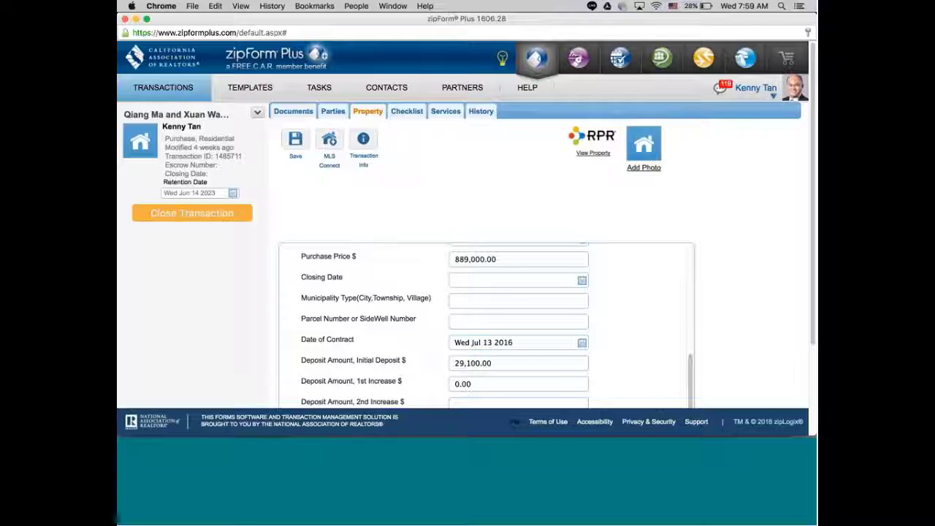
# Replace the initial deposit with 26,670.00.
pyautogui.moveTo(479, 363); pyautogui.dragTo(437, 370)
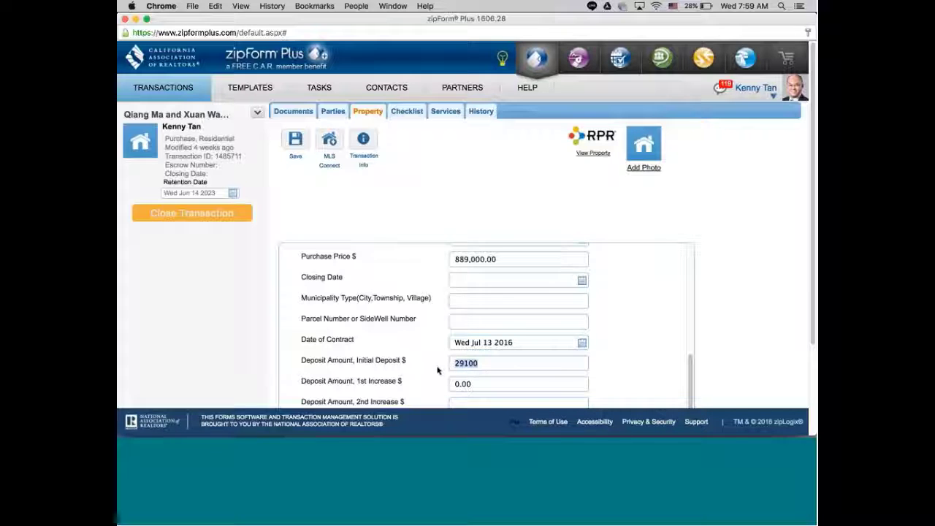
pyautogui.press('BackSpace')
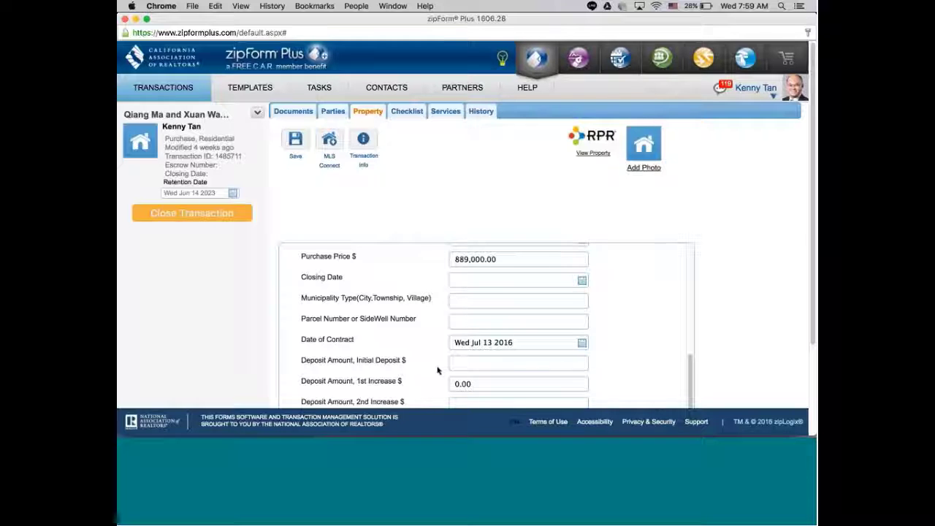
pyautogui.write('26670')
pyautogui.click(497, 381)
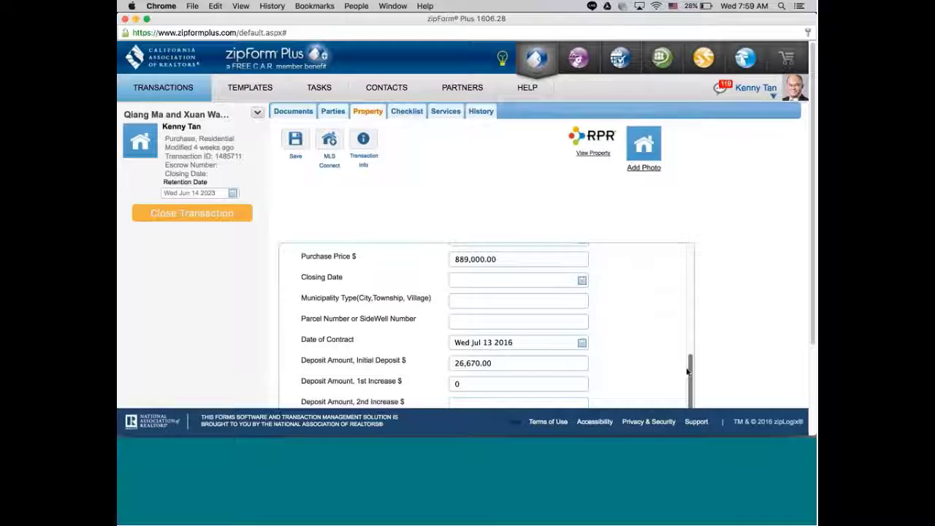
pyautogui.scroll(-1, 686, 372)
pyautogui.click(462, 355)
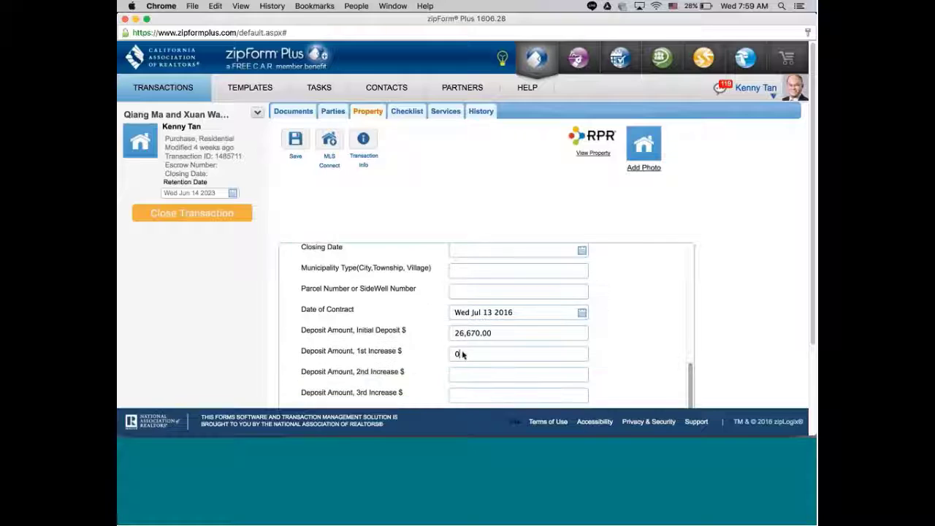
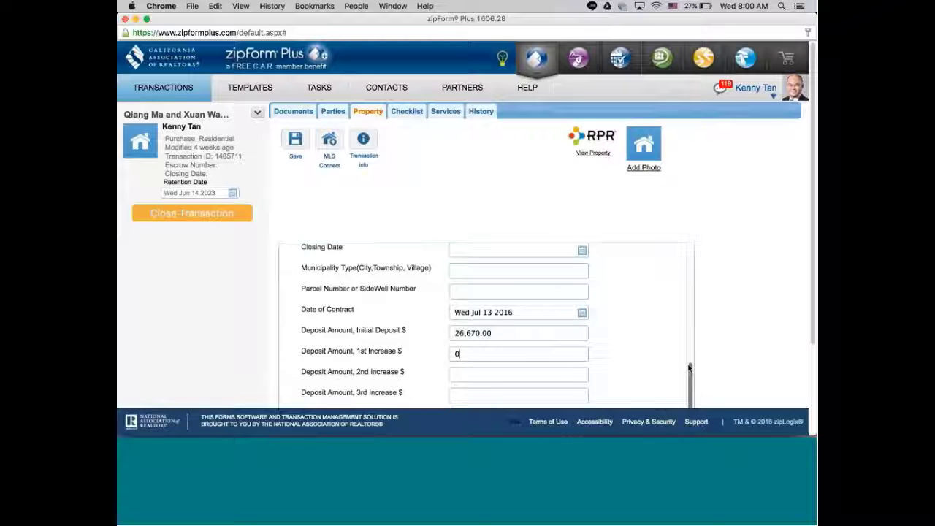
# Set the offer date to July 13, 2016 in the calendar.
pyautogui.moveTo(690, 369); pyautogui.dragTo(689, 395)
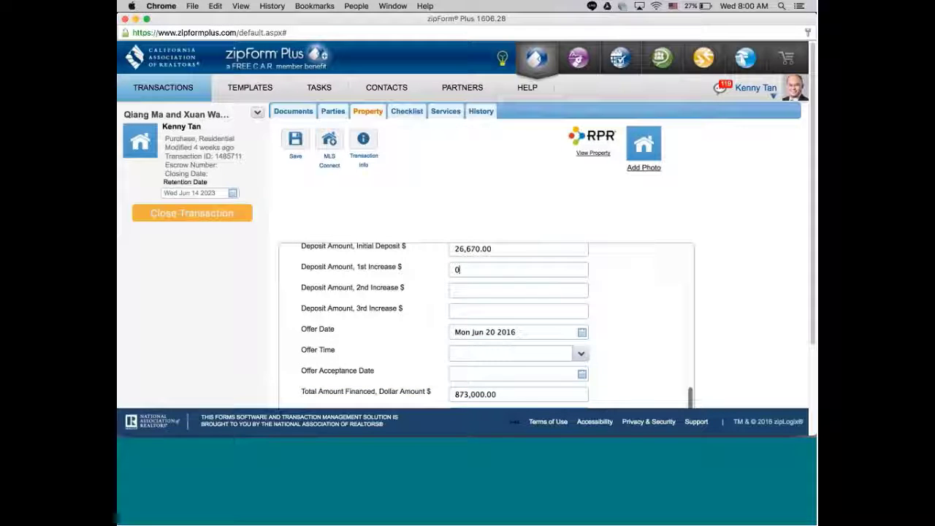
pyautogui.click(497, 332)
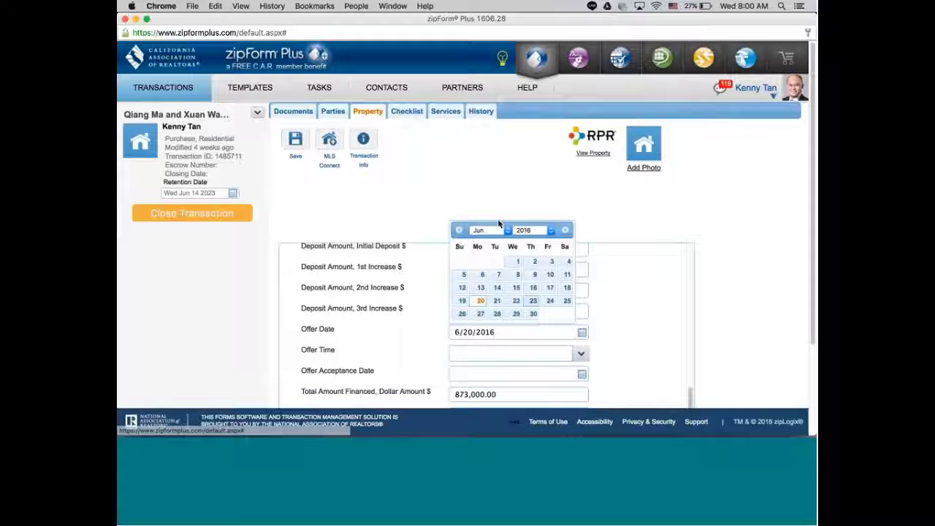
pyautogui.click(489, 230)
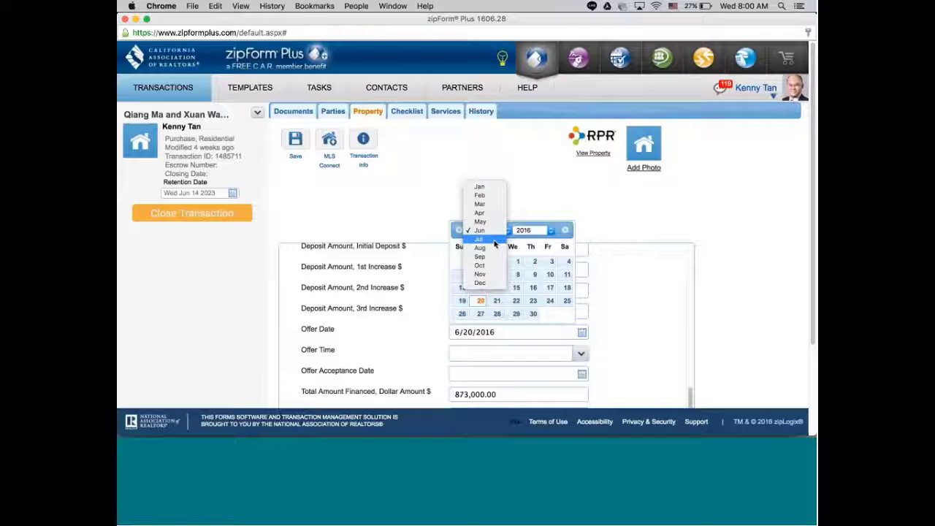
pyautogui.click(494, 243)
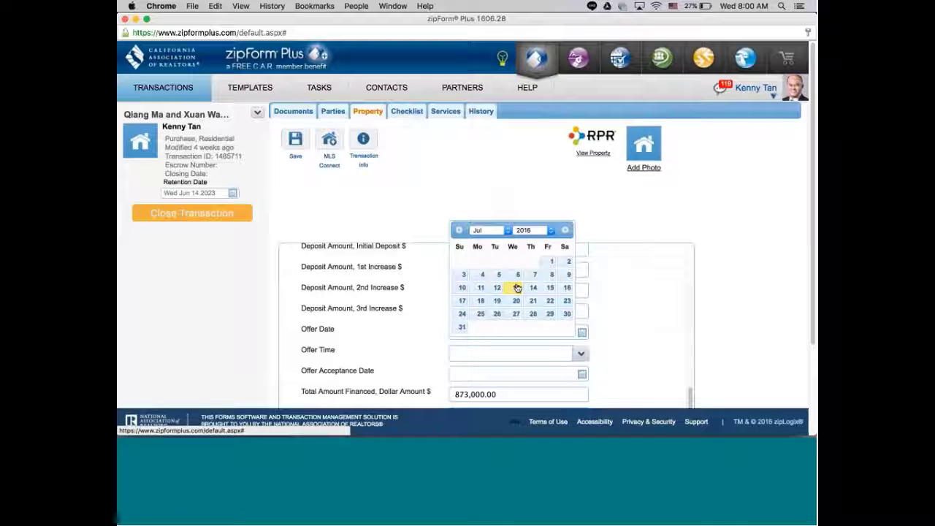
pyautogui.click(517, 288)
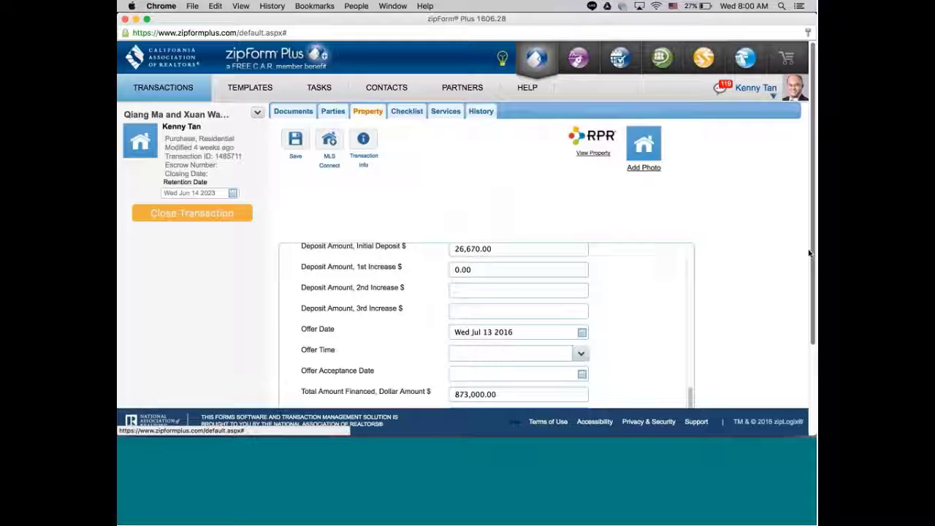
# Change the Total Amount Financed to 800,100.00.
pyautogui.moveTo(811, 253); pyautogui.dragTo(813, 300)
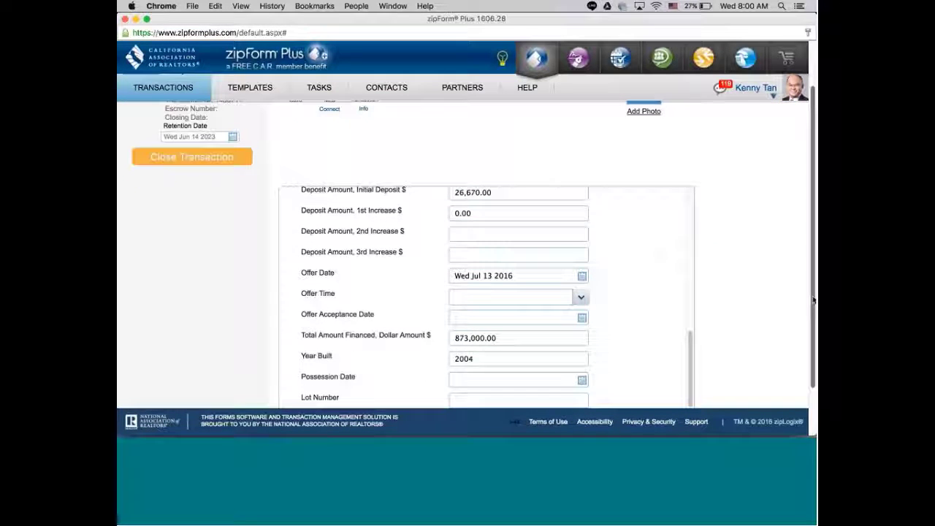
pyautogui.click(501, 336)
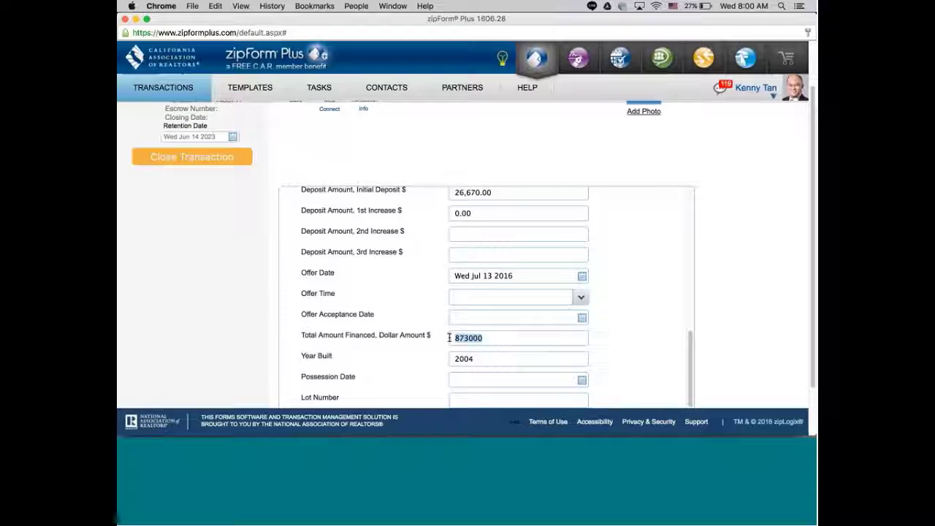
pyautogui.press('BackSpace')
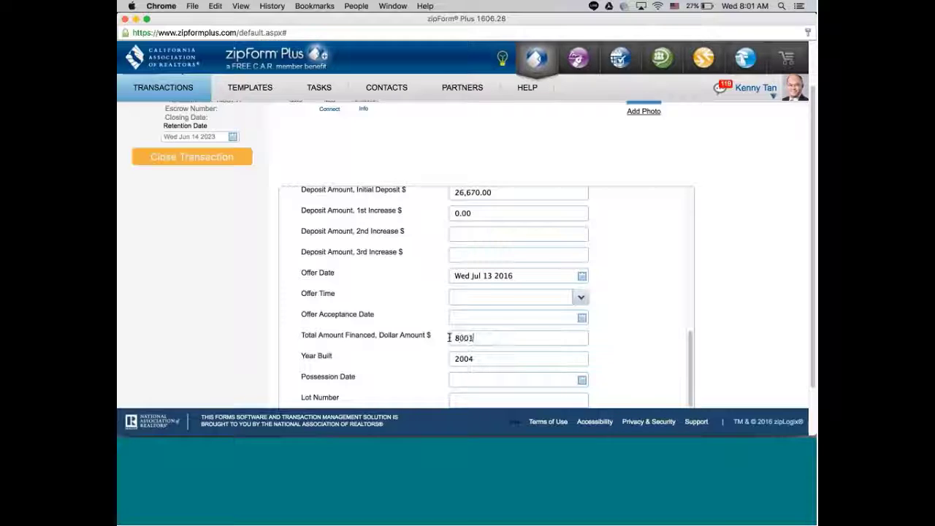
pyautogui.write('00')
# Clear the Year Built value of 2004.
pyautogui.moveTo(487, 355); pyautogui.dragTo(444, 358)
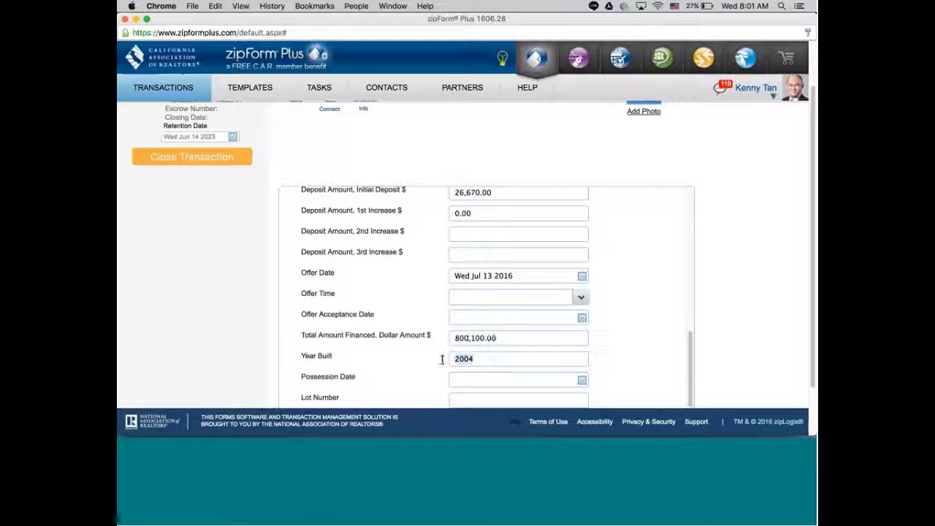
pyautogui.press('BackSpace')
pyautogui.scroll(-3, 810, 245)
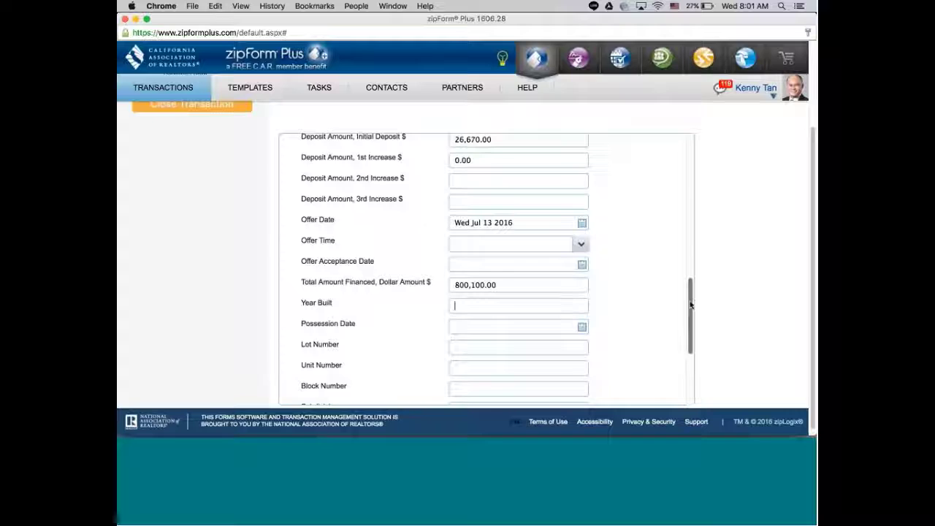
# Review the rest of the Property form, save it, and show the transaction's Documents list.
pyautogui.moveTo(691, 305); pyautogui.dragTo(692, 349)
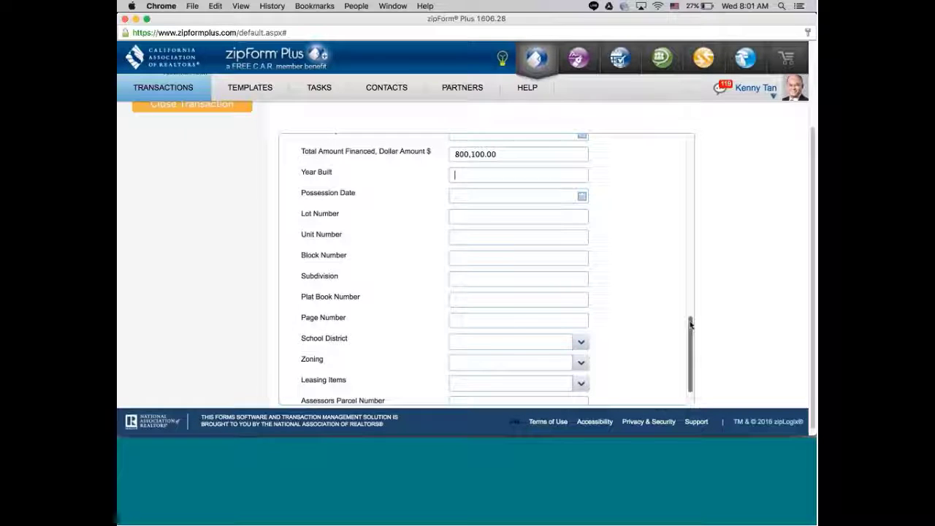
pyautogui.moveTo(691, 325); pyautogui.dragTo(692, 363)
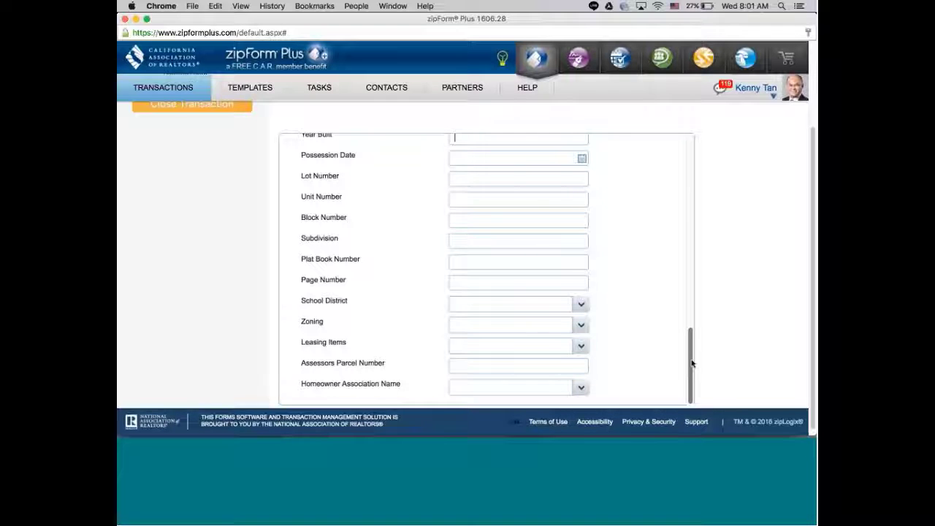
pyautogui.moveTo(691, 361)
pyautogui.mouseDown()
pyautogui.moveTo(672, 198)
pyautogui.moveTo(691, 171)
pyautogui.moveTo(696, 363)
pyautogui.mouseUp()
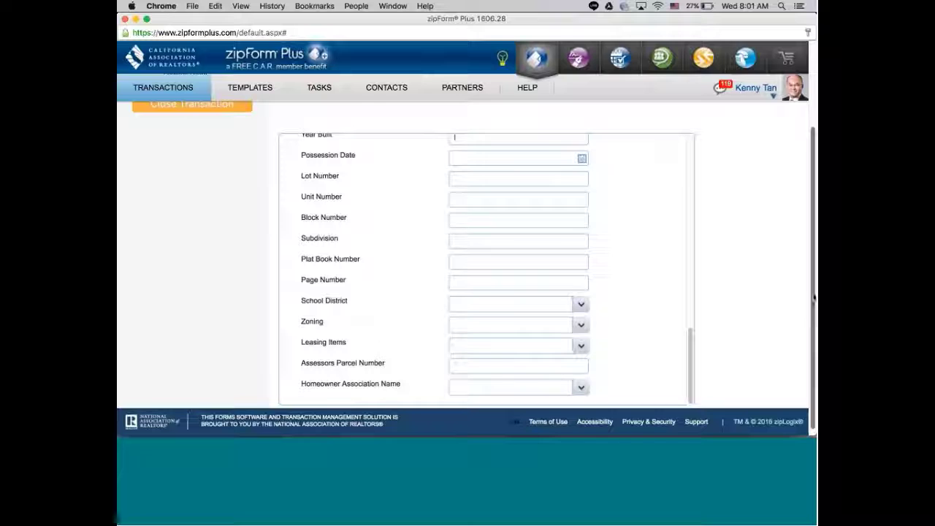
pyautogui.moveTo(814, 298); pyautogui.dragTo(811, 141)
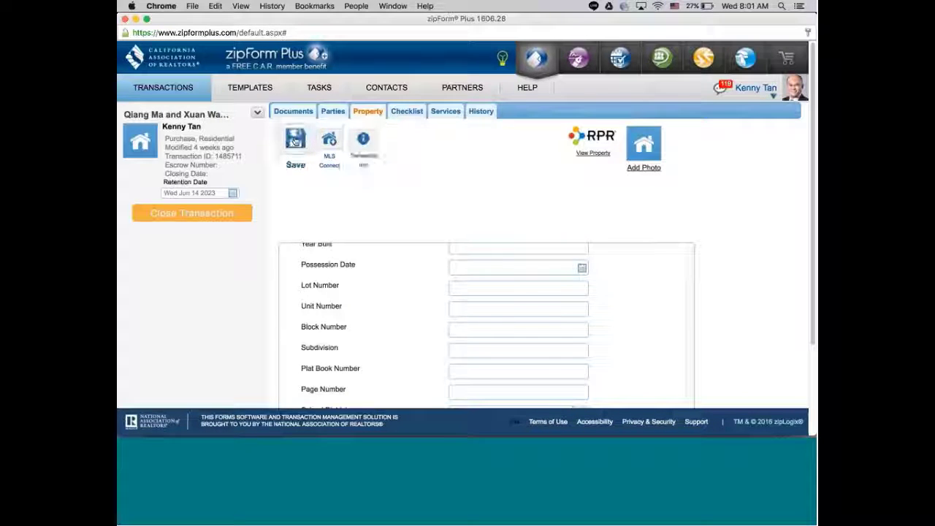
pyautogui.click(295, 140)
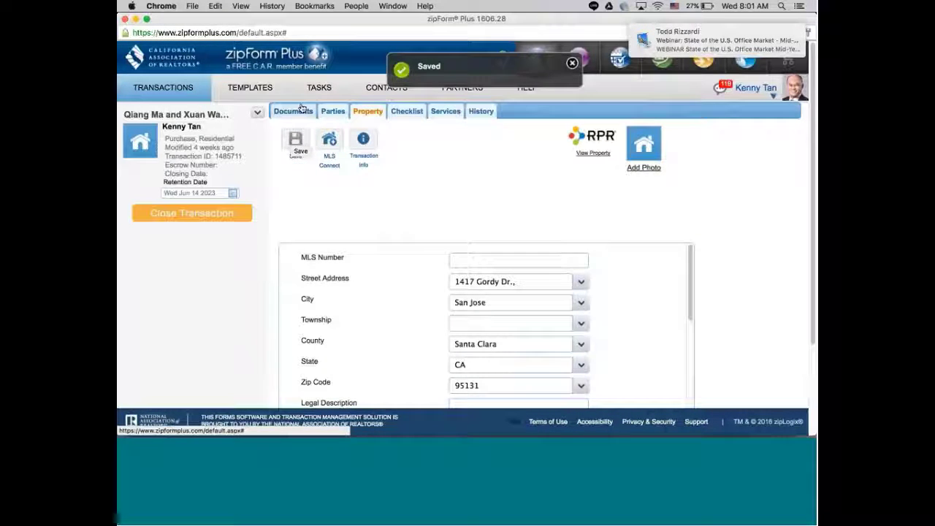
pyautogui.click(292, 110)
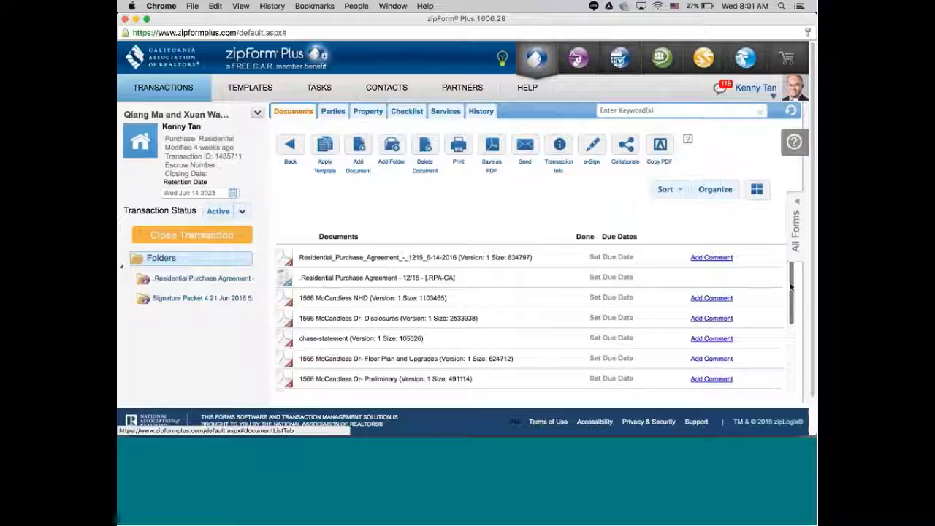
# Review the Residential Purchase Agreement 12/15 [RPA-CA] pages, save it, and return to documents.
pyautogui.moveTo(792, 288)
pyautogui.mouseDown()
pyautogui.moveTo(791, 312)
pyautogui.moveTo(793, 271)
pyautogui.mouseUp()
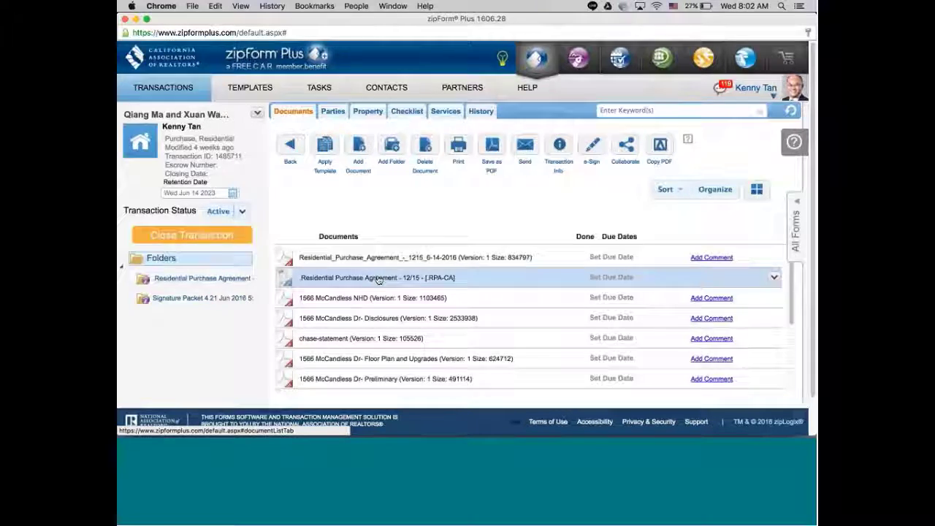
pyautogui.click(378, 280)
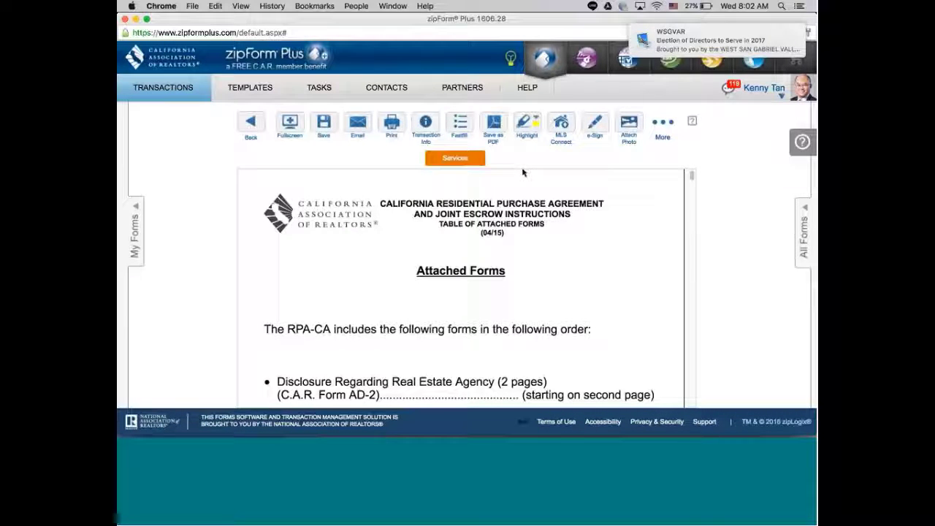
pyautogui.moveTo(691, 175); pyautogui.dragTo(694, 199)
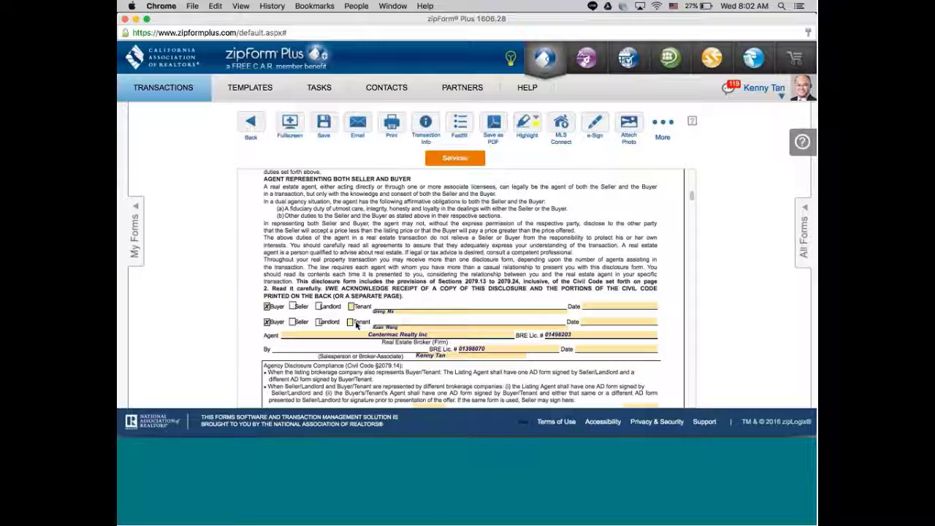
pyautogui.moveTo(691, 196); pyautogui.dragTo(691, 203)
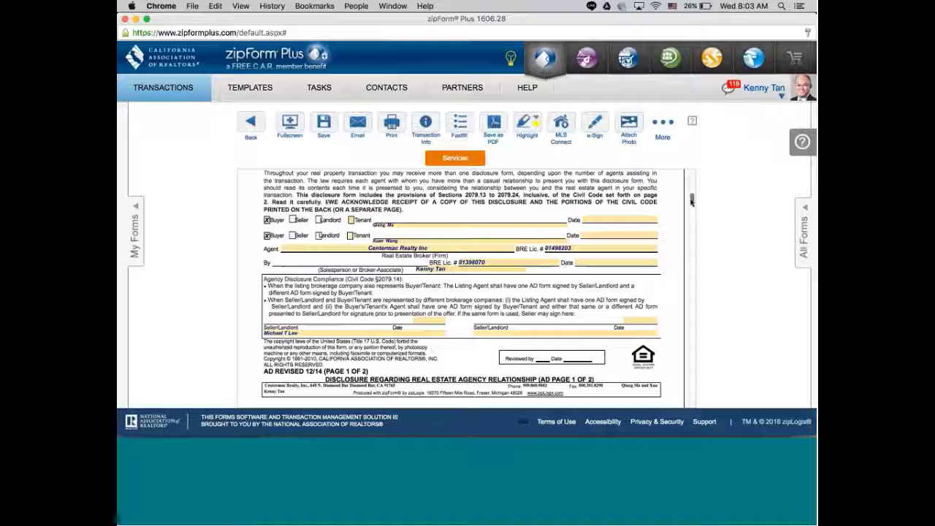
pyautogui.moveTo(692, 201); pyautogui.dragTo(690, 165)
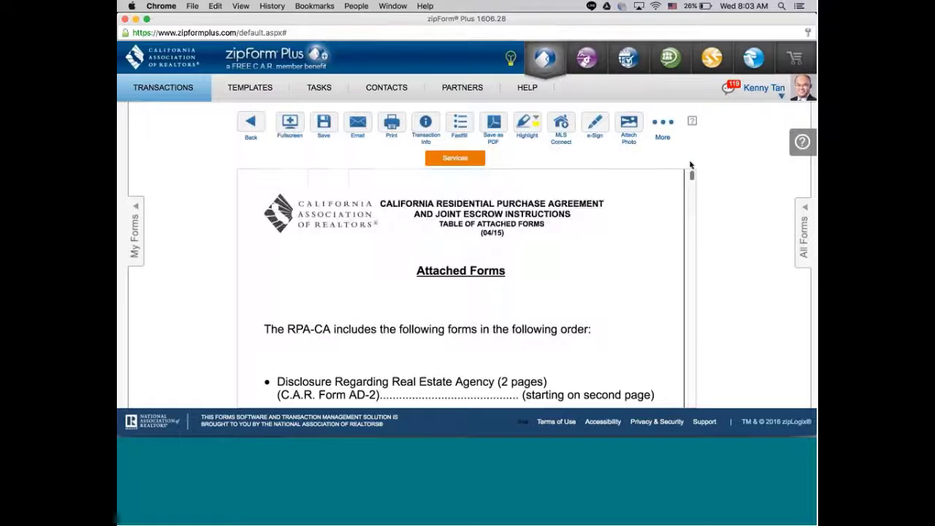
pyautogui.click(324, 124)
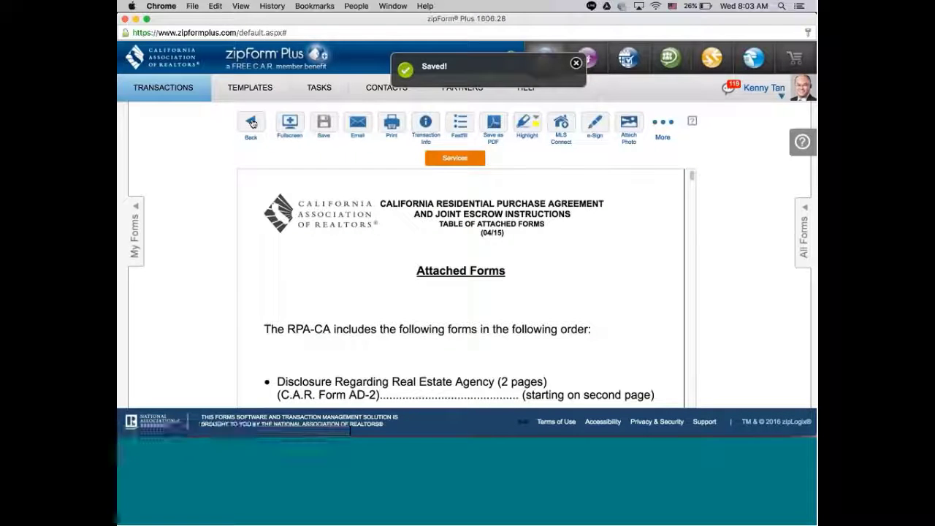
pyautogui.click(251, 123)
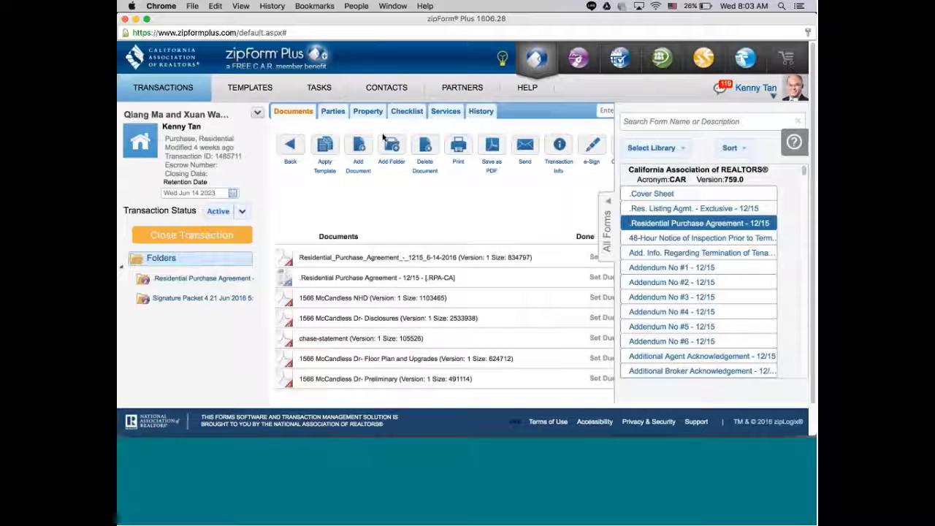
# Start a new party on the Parties tab with the role Seller Two.
pyautogui.click(332, 111)
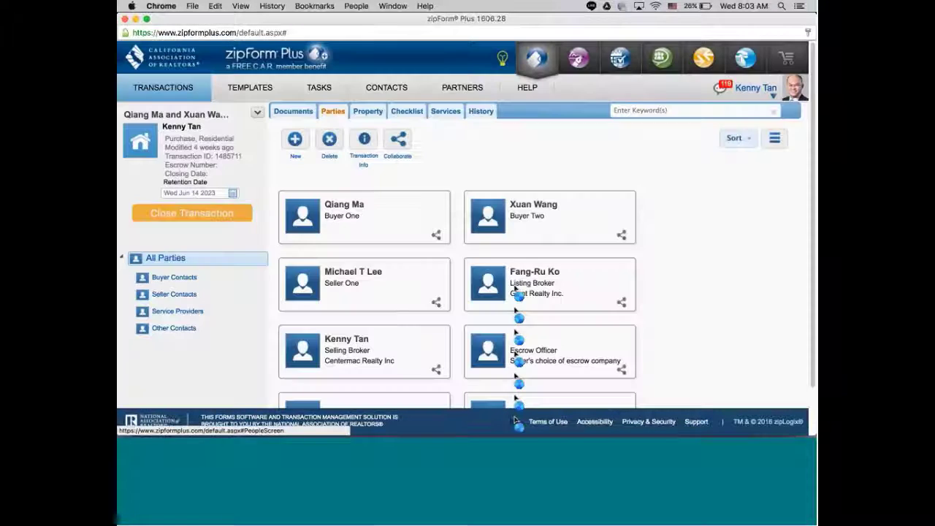
pyautogui.moveTo(518, 294)
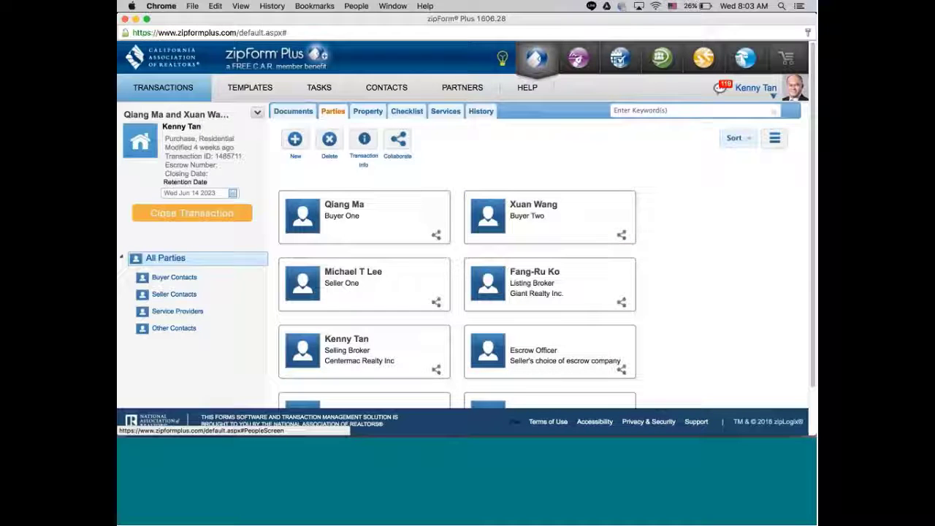
pyautogui.scroll(-2, 813, 211)
pyautogui.scroll(2, 813, 211)
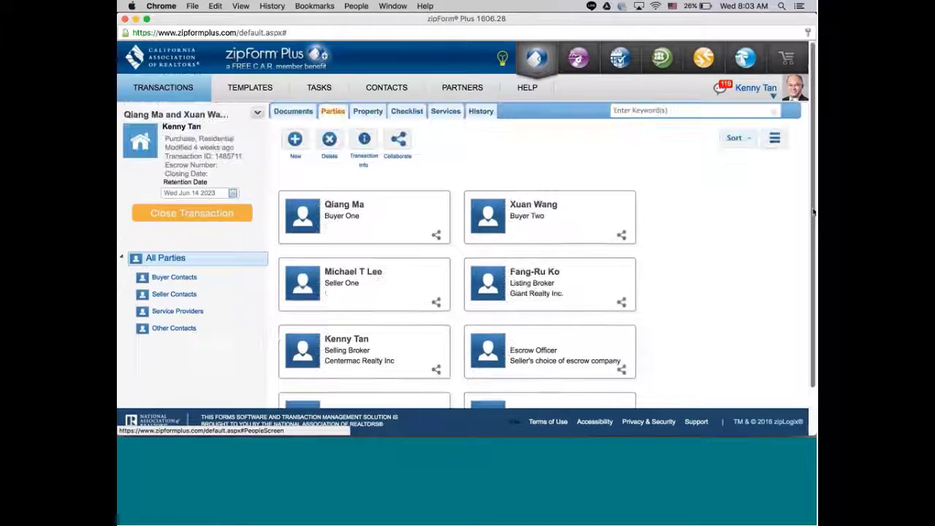
pyautogui.click(295, 140)
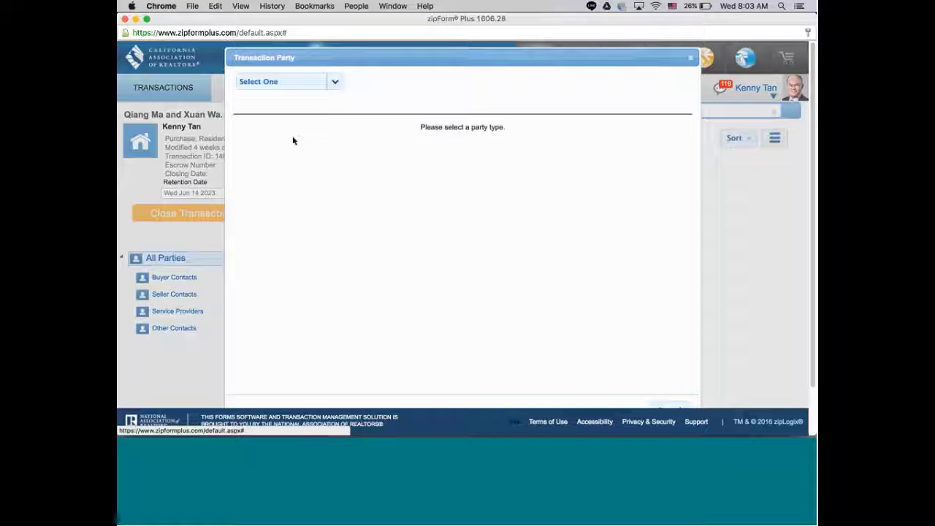
pyautogui.click(335, 81)
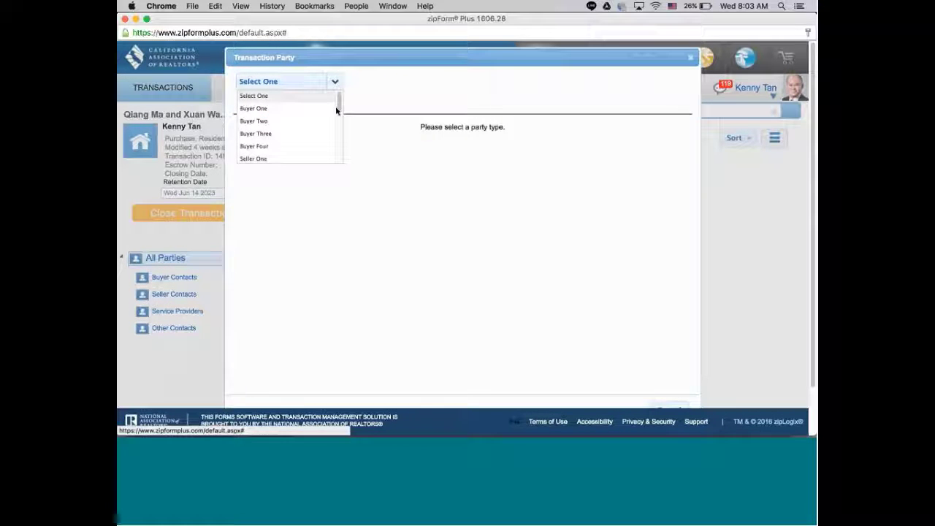
pyautogui.moveTo(336, 106); pyautogui.dragTo(339, 116)
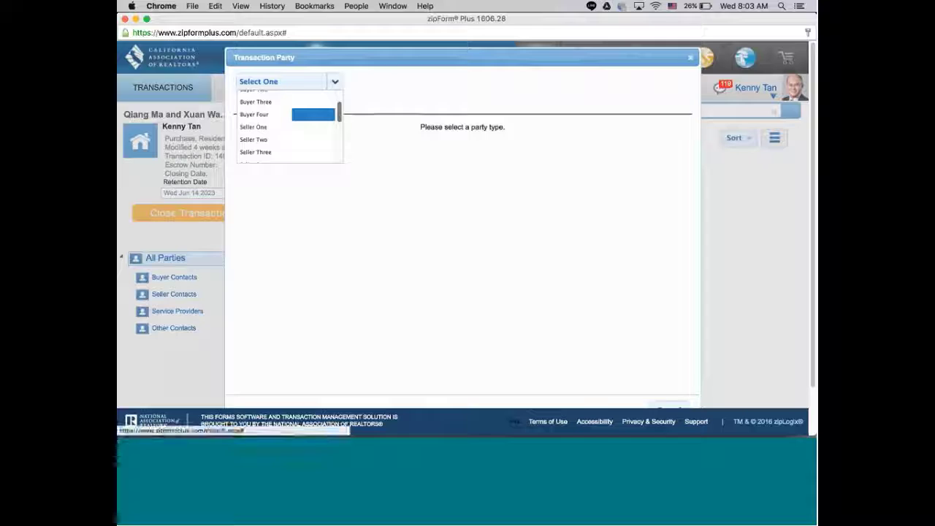
pyautogui.click(255, 142)
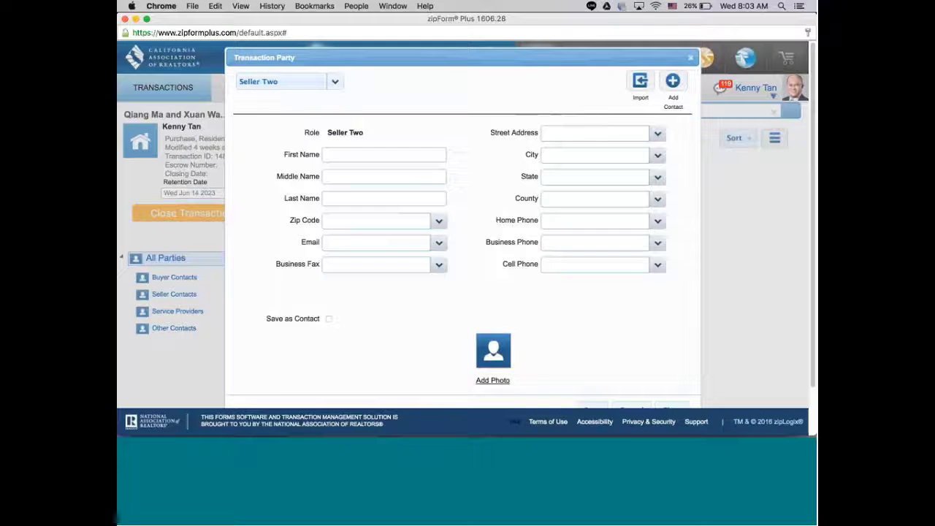
# Enter the second seller's last and first names and save the party.
pyautogui.click(359, 201)
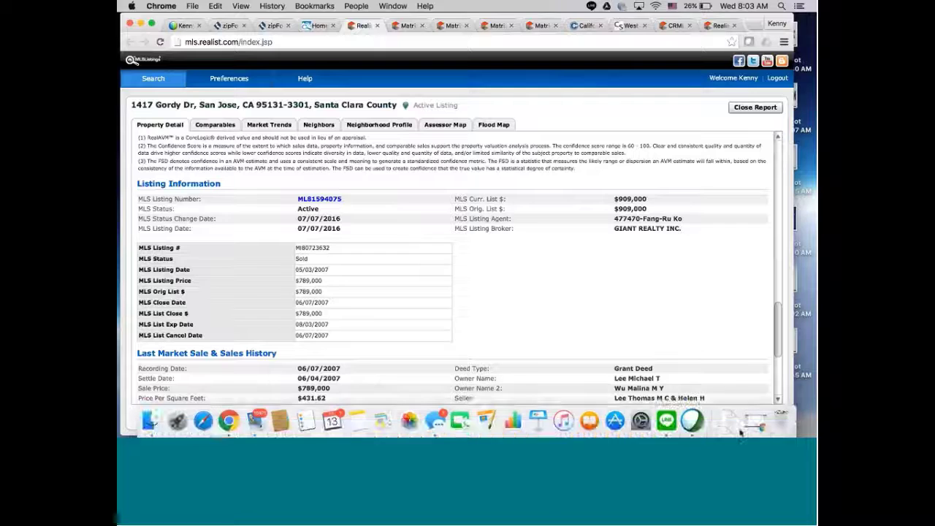
pyautogui.click(758, 425)
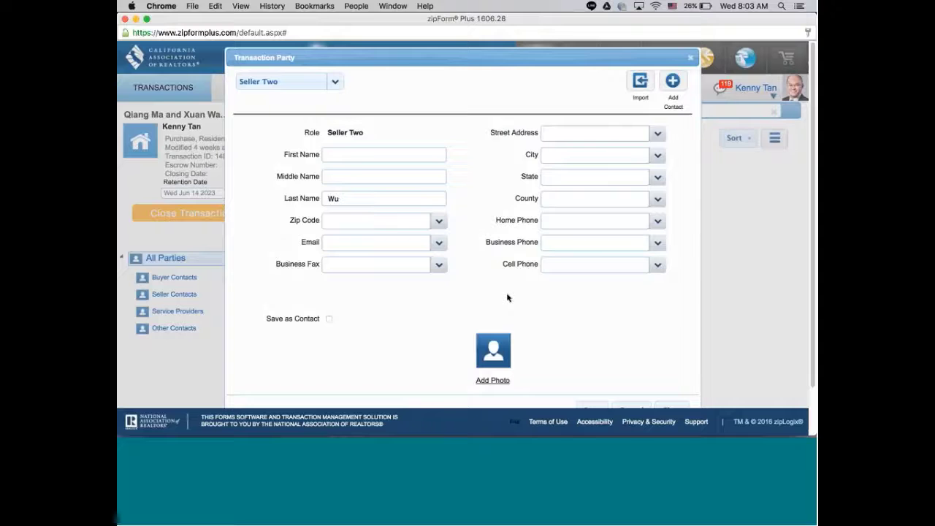
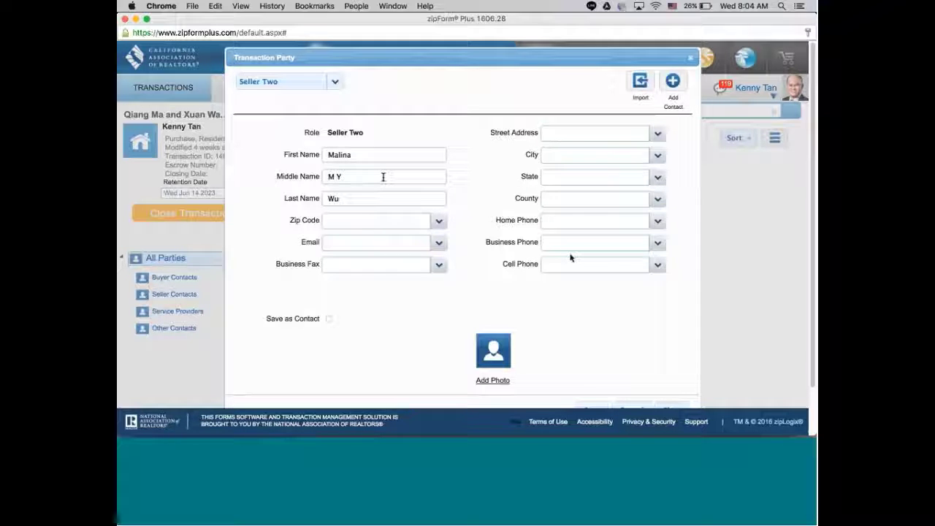
pyautogui.click(593, 407)
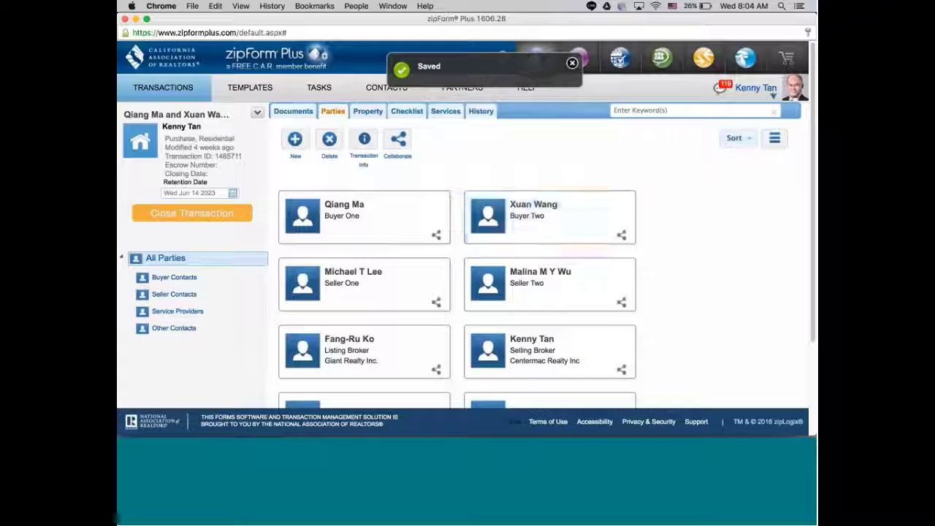
# Reopen the Residential Purchase Agreement, check both sellers on its seller lines, save, and go back.
pyautogui.click(308, 113)
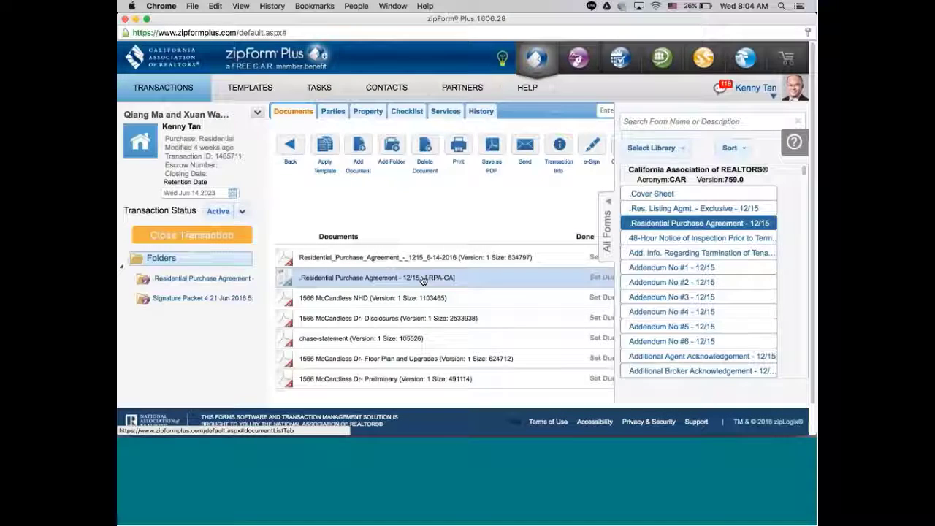
pyautogui.click(423, 280)
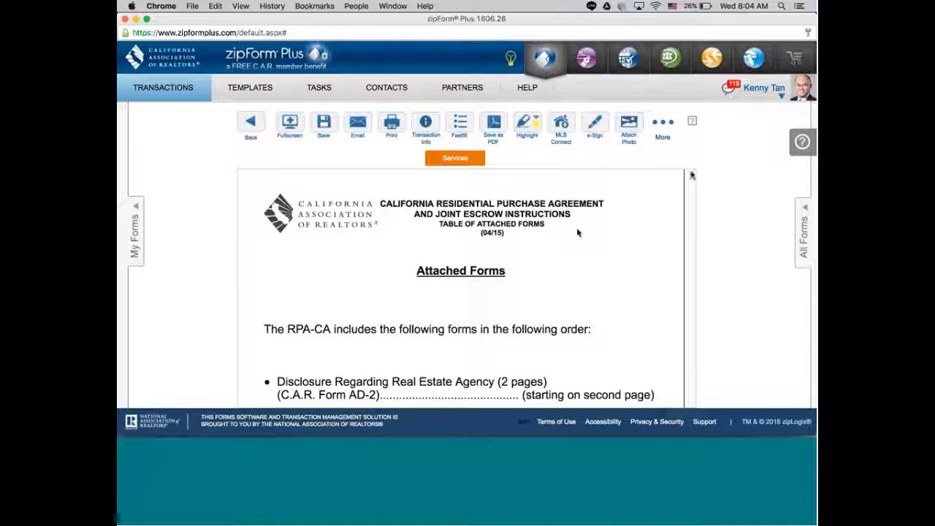
pyautogui.moveTo(693, 175); pyautogui.dragTo(692, 191)
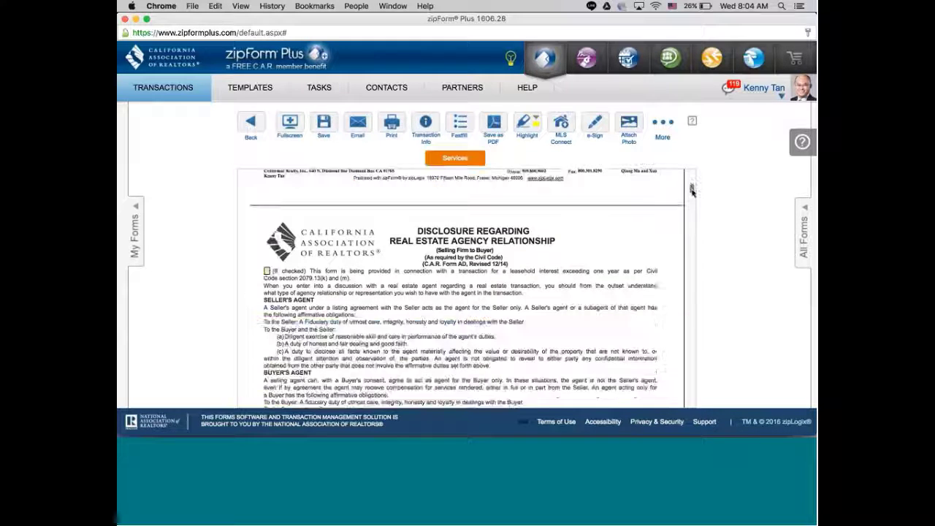
pyautogui.scroll(-10, 535, 206)
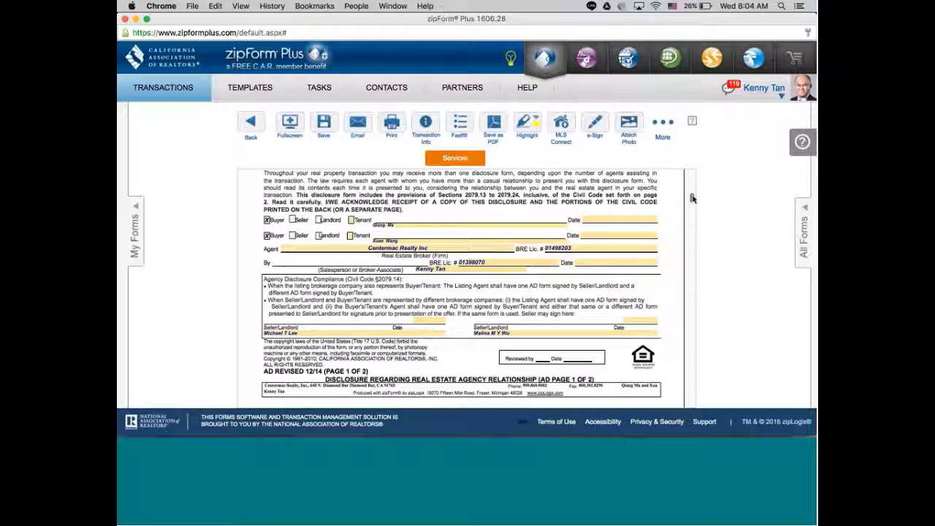
pyautogui.moveTo(693, 198)
pyautogui.mouseDown()
pyautogui.moveTo(695, 211)
pyautogui.moveTo(691, 190)
pyautogui.moveTo(694, 218)
pyautogui.mouseUp()
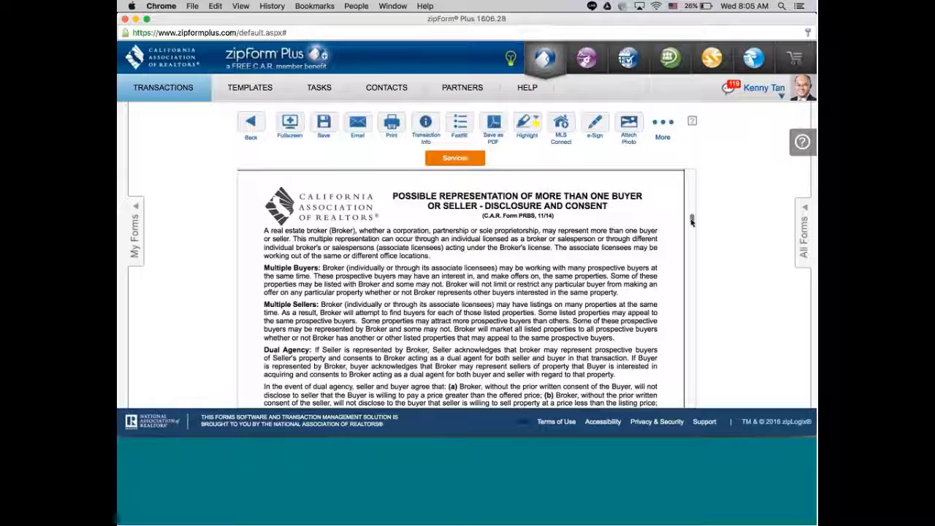
pyautogui.scroll(-5, 692, 221)
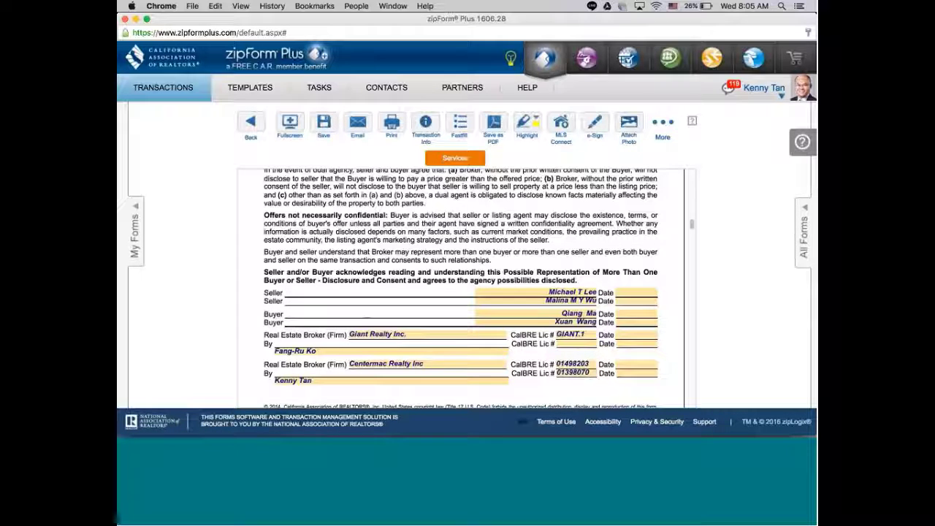
pyautogui.moveTo(691, 227); pyautogui.dragTo(691, 174)
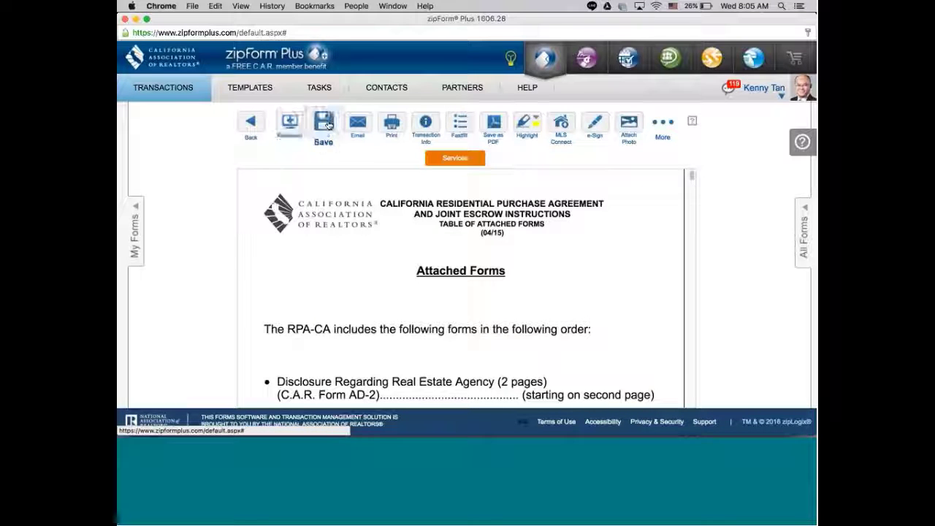
pyautogui.click(325, 124)
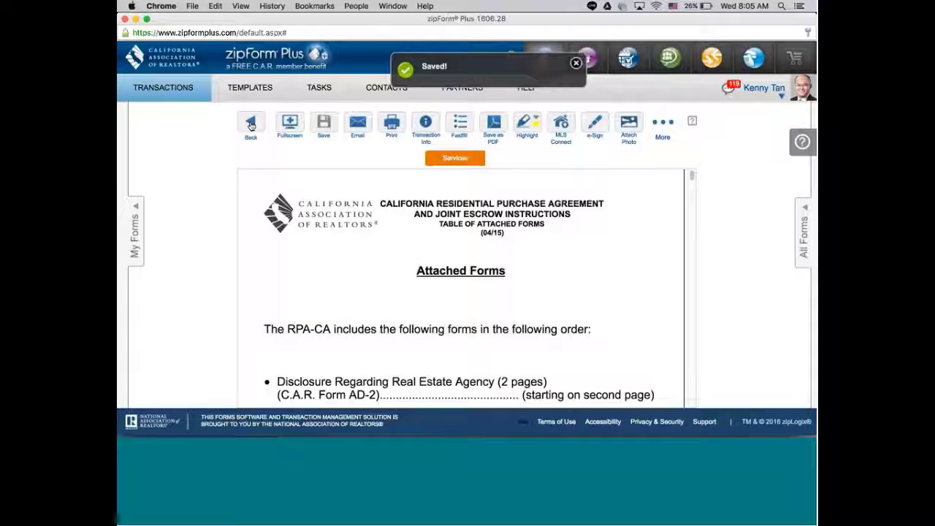
pyautogui.click(251, 123)
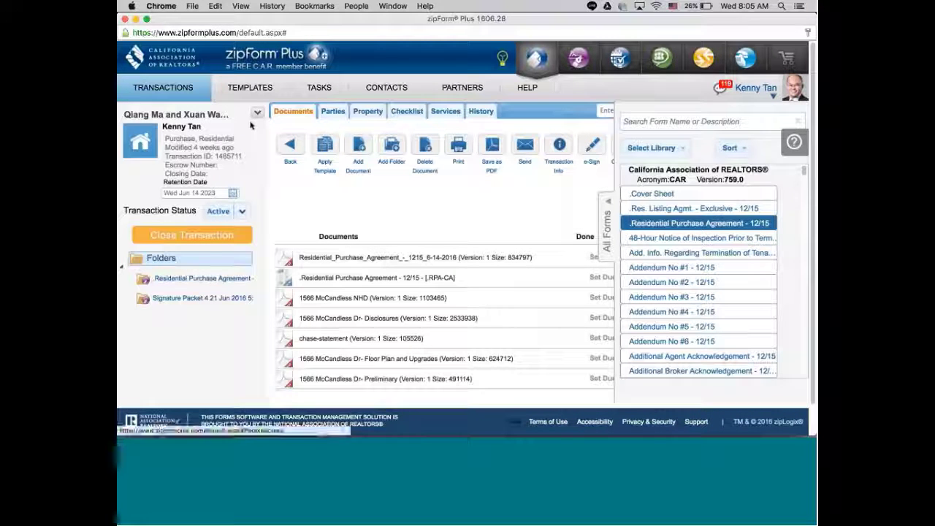
# Open the Listing Broker's party details and delete the Broker Office ID# value.
pyautogui.click(333, 111)
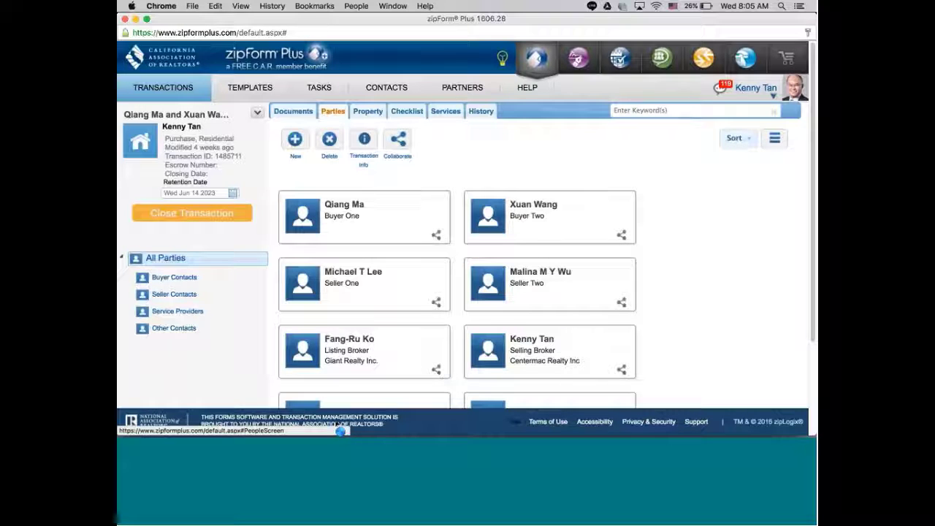
pyautogui.click(347, 344)
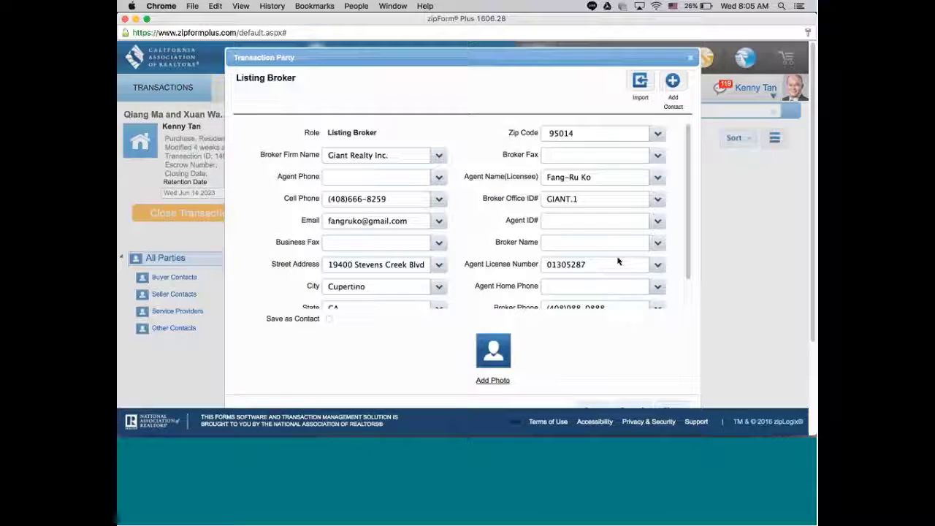
pyautogui.doubleClick(573, 203)
pyautogui.press('BackSpace')
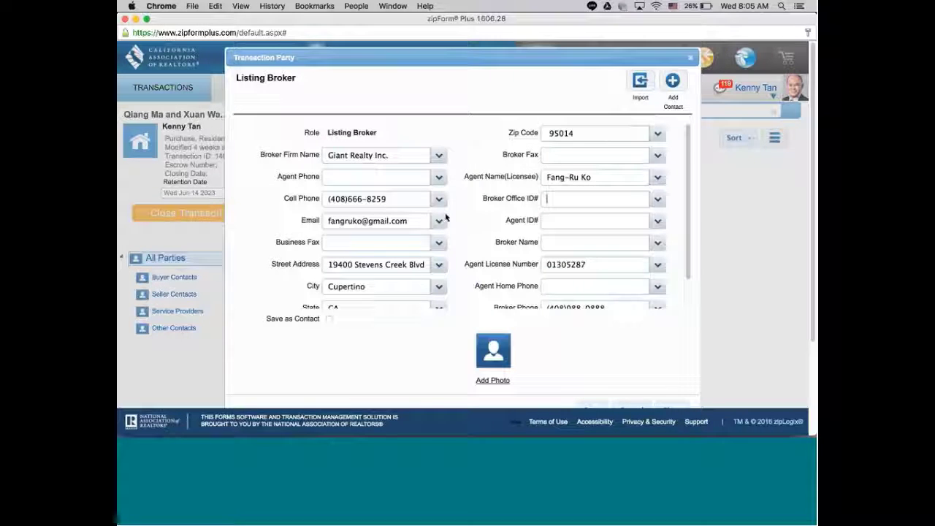